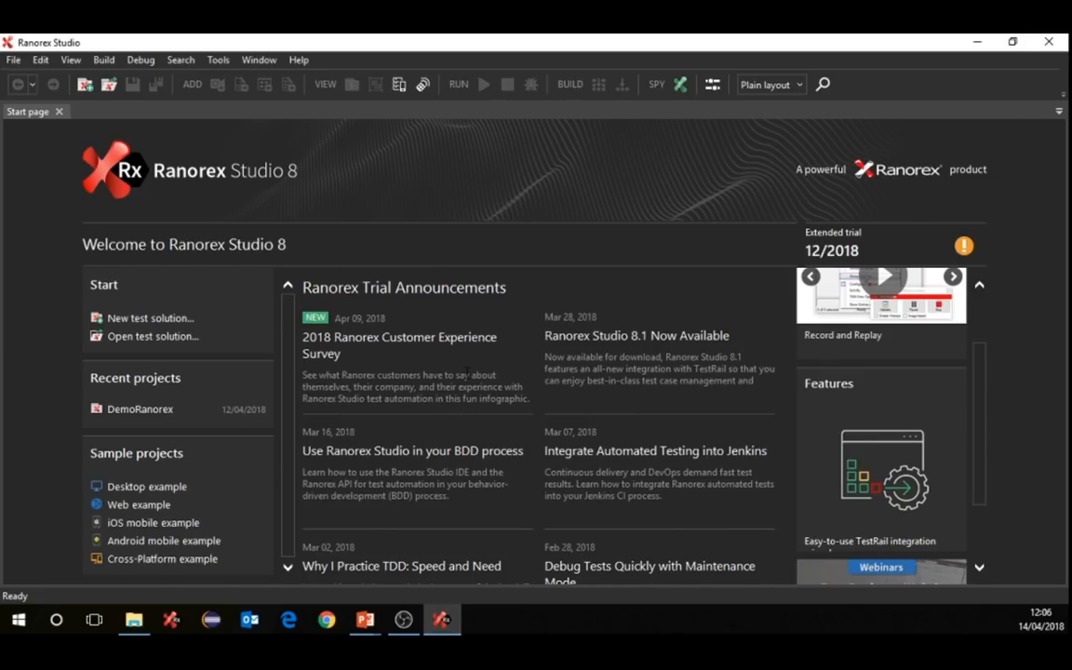
- Start a new test solution and enter Demoranorex as its name
{"action": "scroll", "coordinate": [592, 371], "scroll_direction": "down", "scroll_amount": 1}
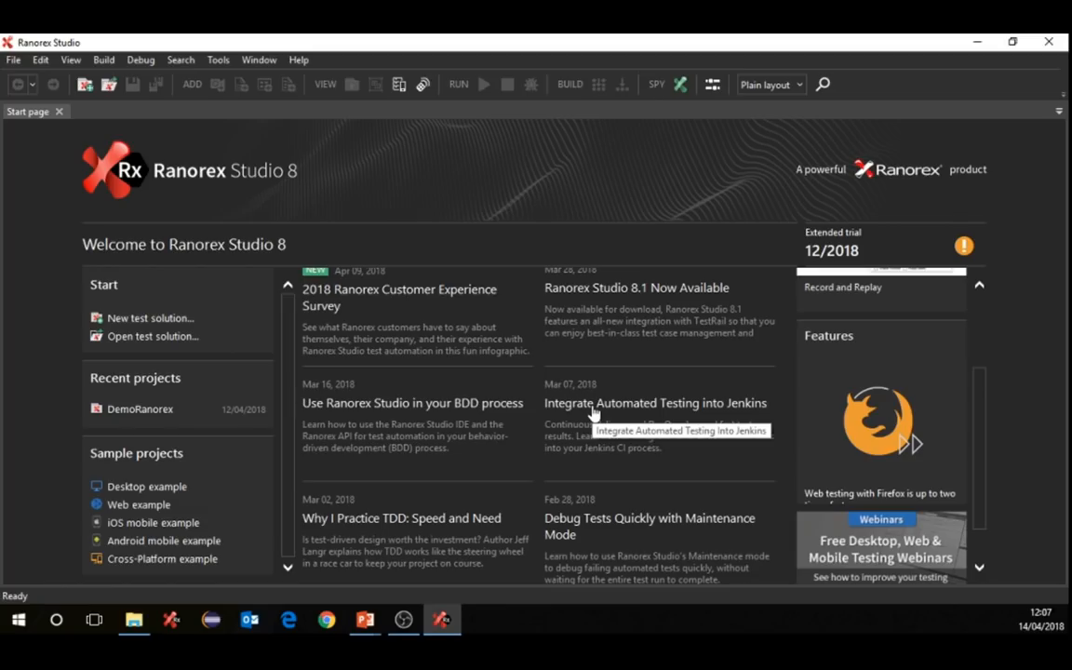
{"action": "scroll", "coordinate": [614, 413], "scroll_direction": "up", "scroll_amount": 3}
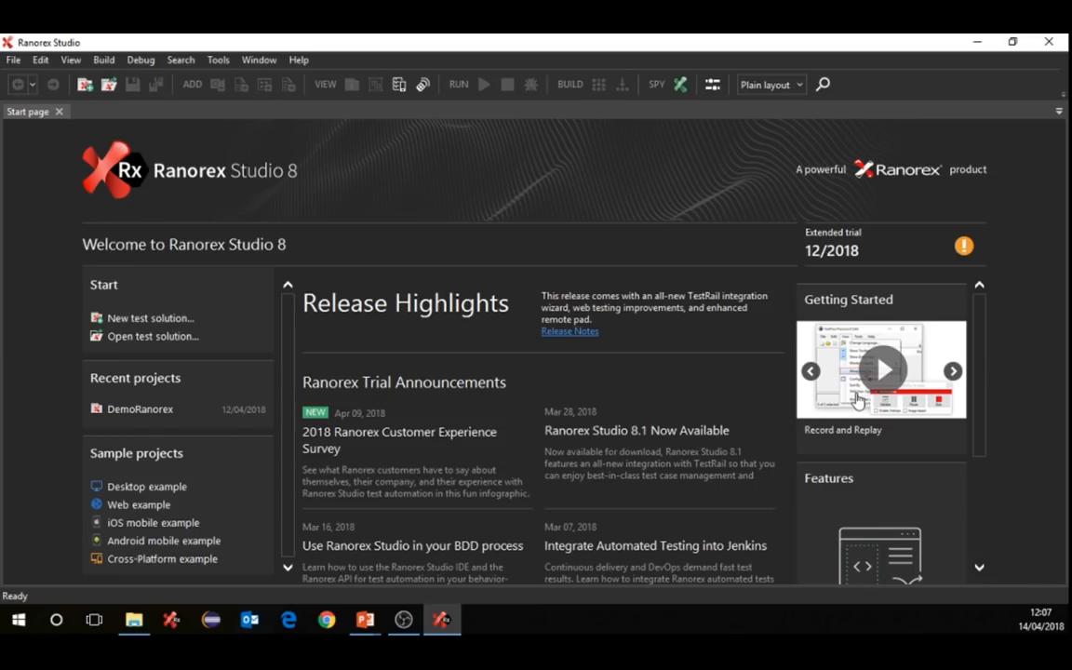
{"action": "scroll", "coordinate": [858, 401], "scroll_direction": "down", "scroll_amount": 1}
{"action": "scroll", "coordinate": [858, 400], "scroll_direction": "down", "scroll_amount": 1}
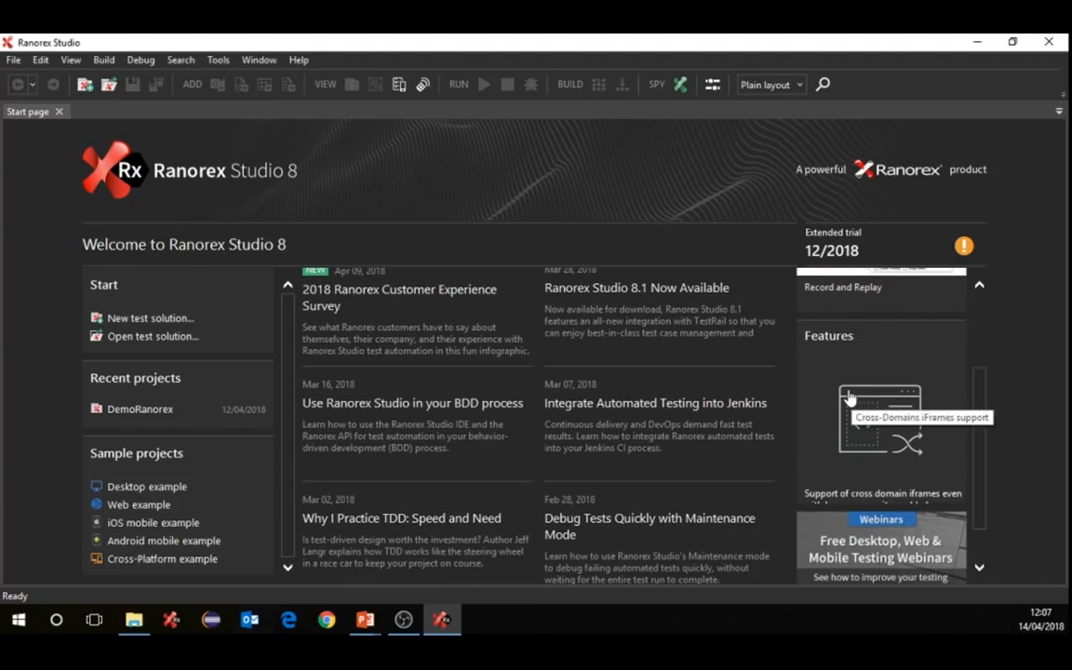
{"action": "scroll", "coordinate": [849, 398], "scroll_direction": "down", "scroll_amount": 1}
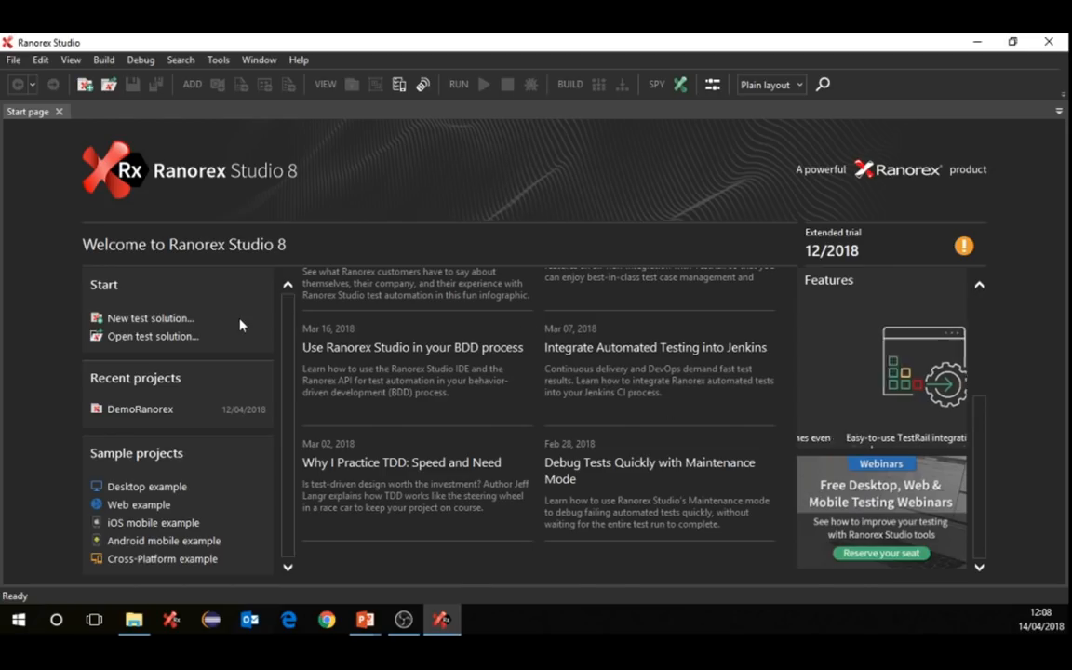
{"action": "left_click", "coordinate": [144, 321]}
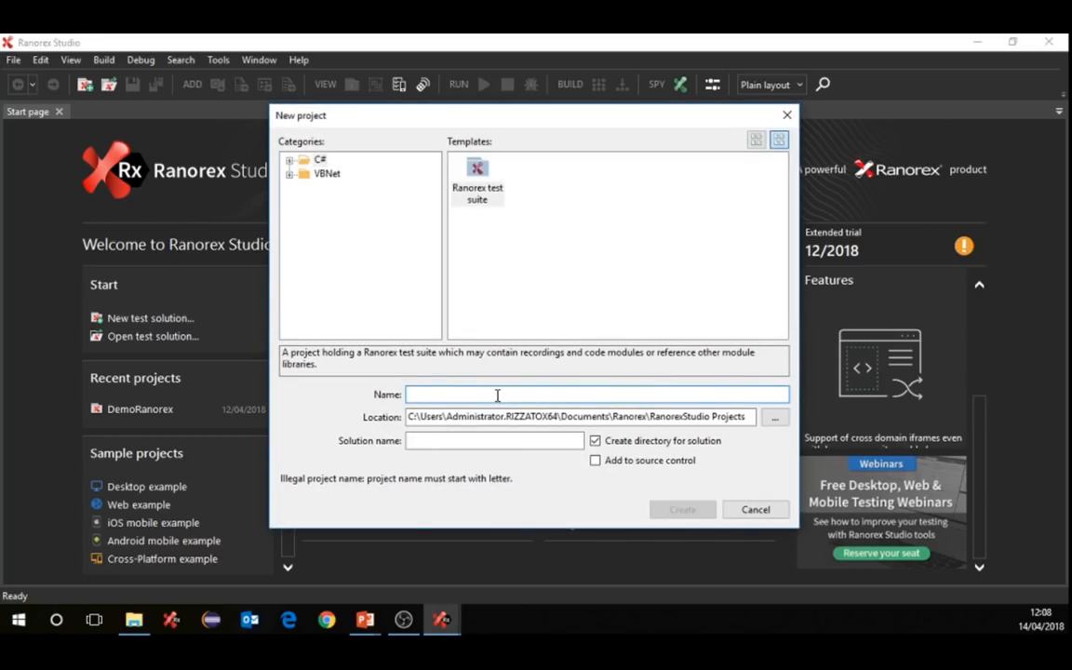
{"action": "type", "text": "Demo"}
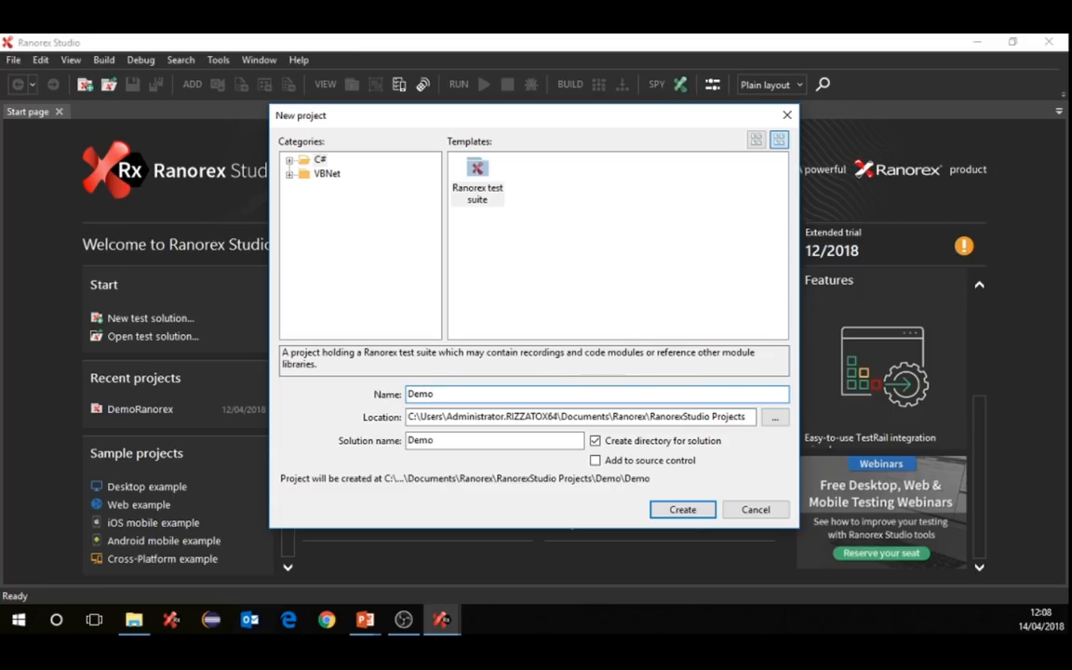
{"action": "key", "text": "BackSpace"}
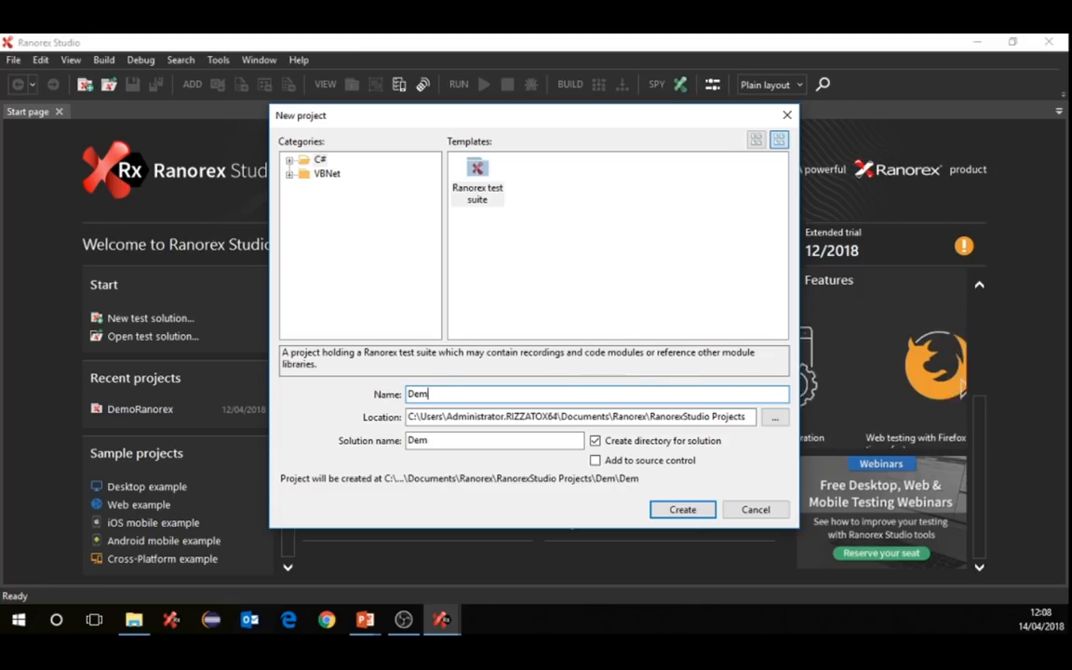
{"action": "type", "text": "oranorex"}
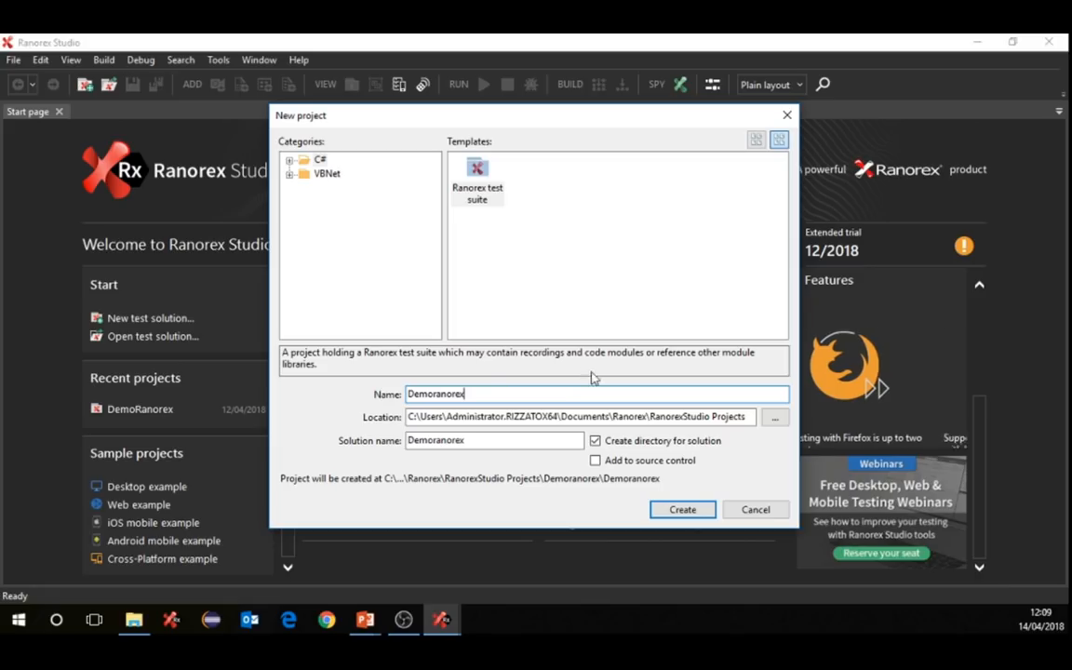
- Dismiss the duplicate-name error, change the name to Demo_ranorex, and create the solution
{"action": "left_click", "coordinate": [670, 512]}
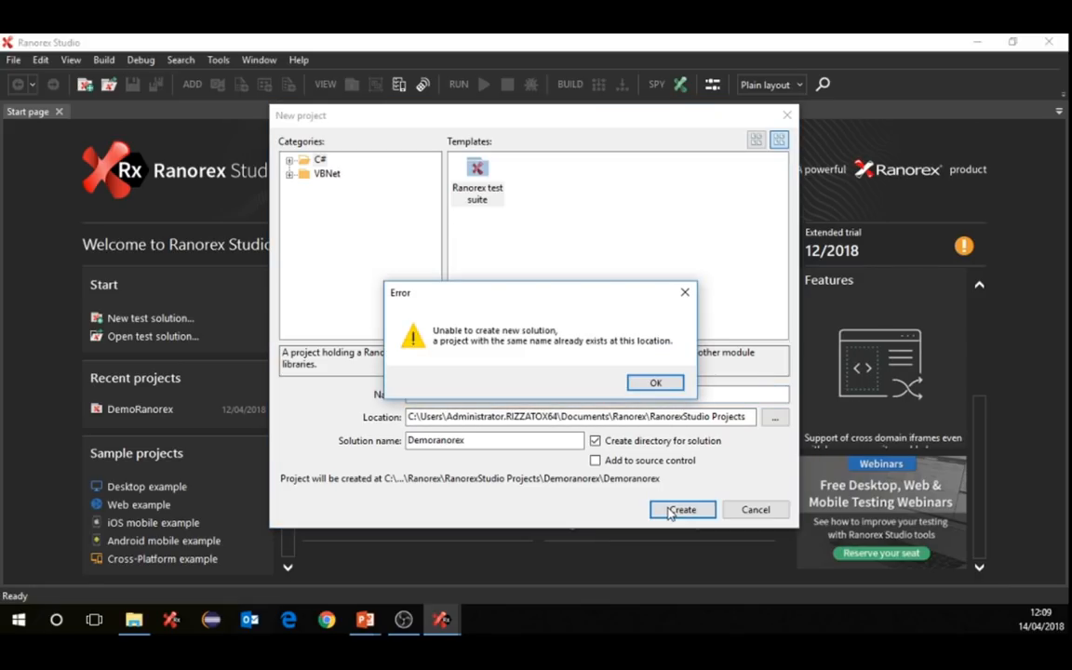
{"action": "left_click", "coordinate": [647, 383]}
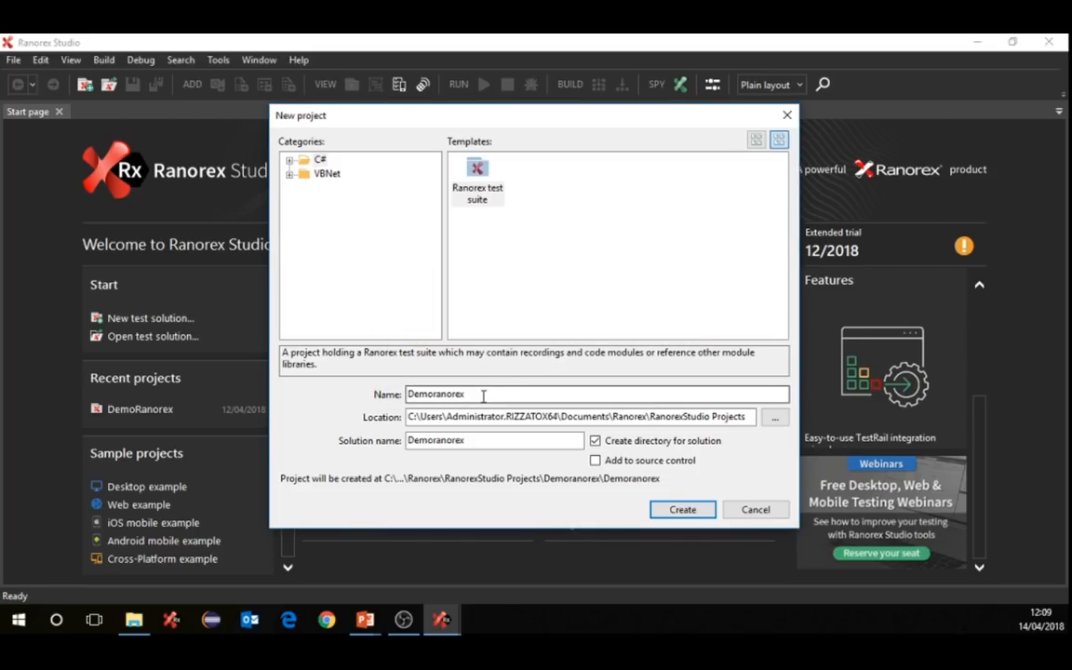
{"action": "left_click", "coordinate": [491, 393]}
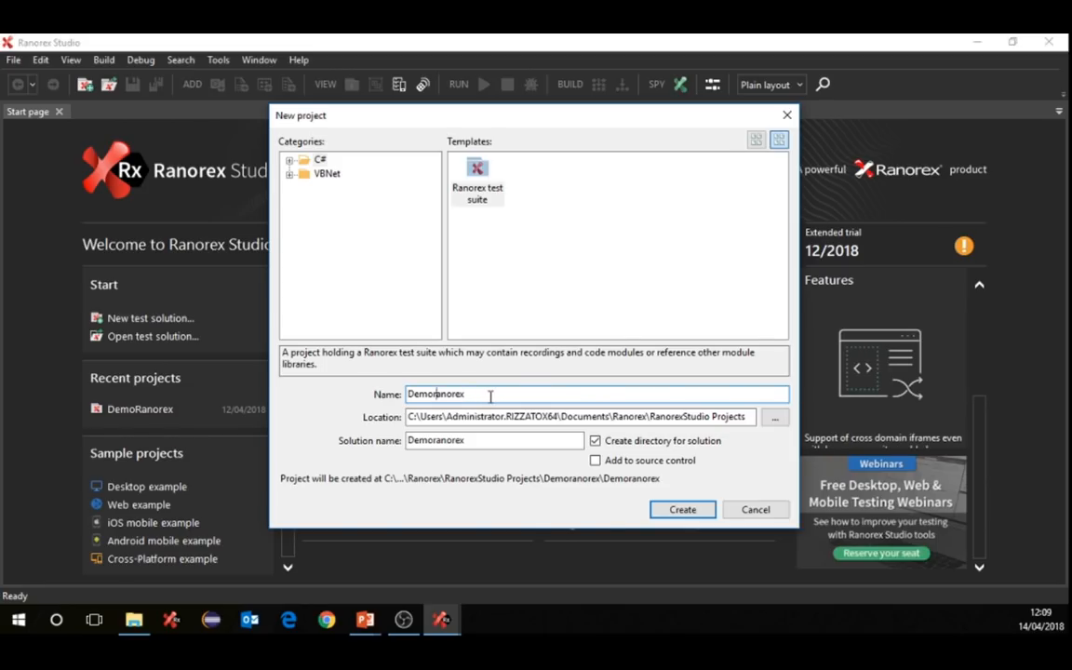
{"action": "type", "text": "_"}
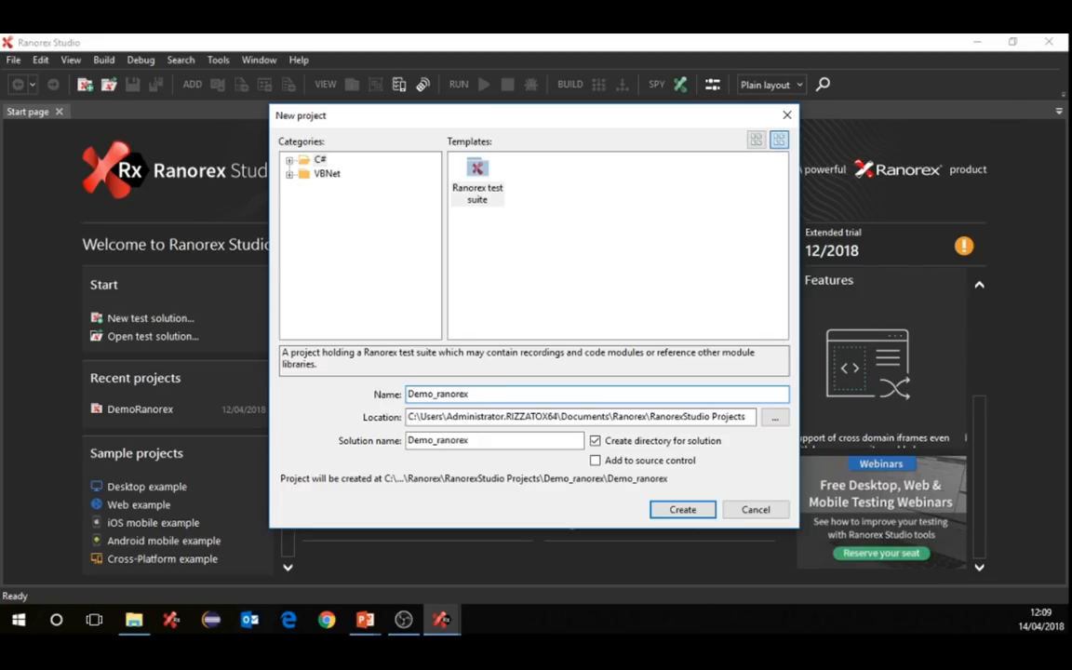
{"action": "left_click", "coordinate": [682, 512]}
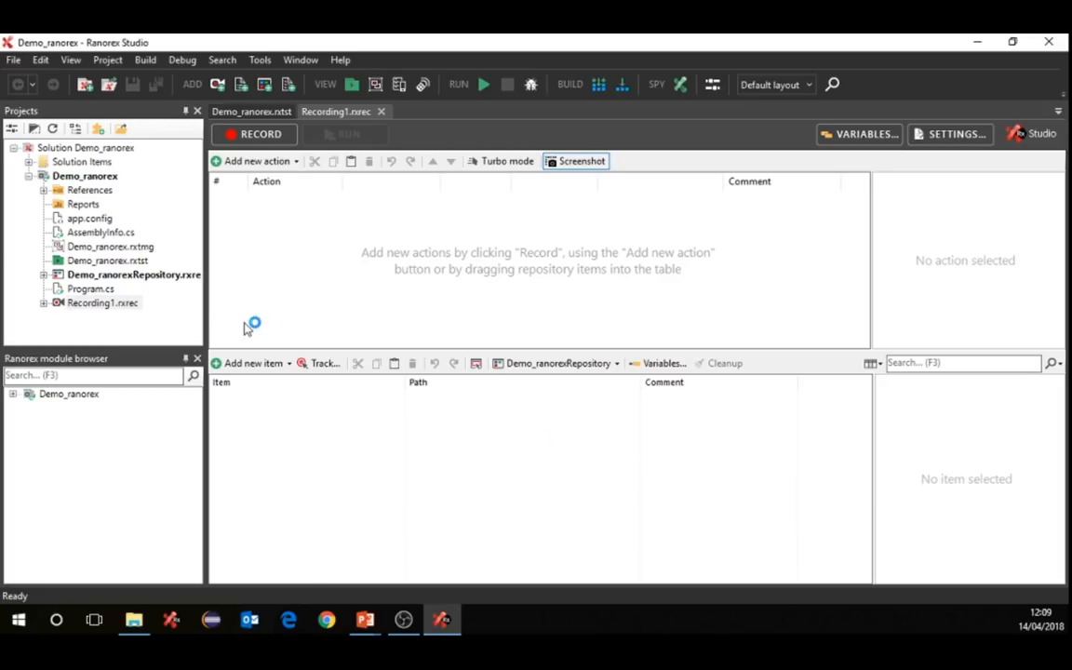
- Under Demo_ranorex > Modules, rename Recording1.rxrec to TestDesktop
{"action": "left_click_drag", "start_coordinate": [203, 304], "coordinate": [214, 305]}
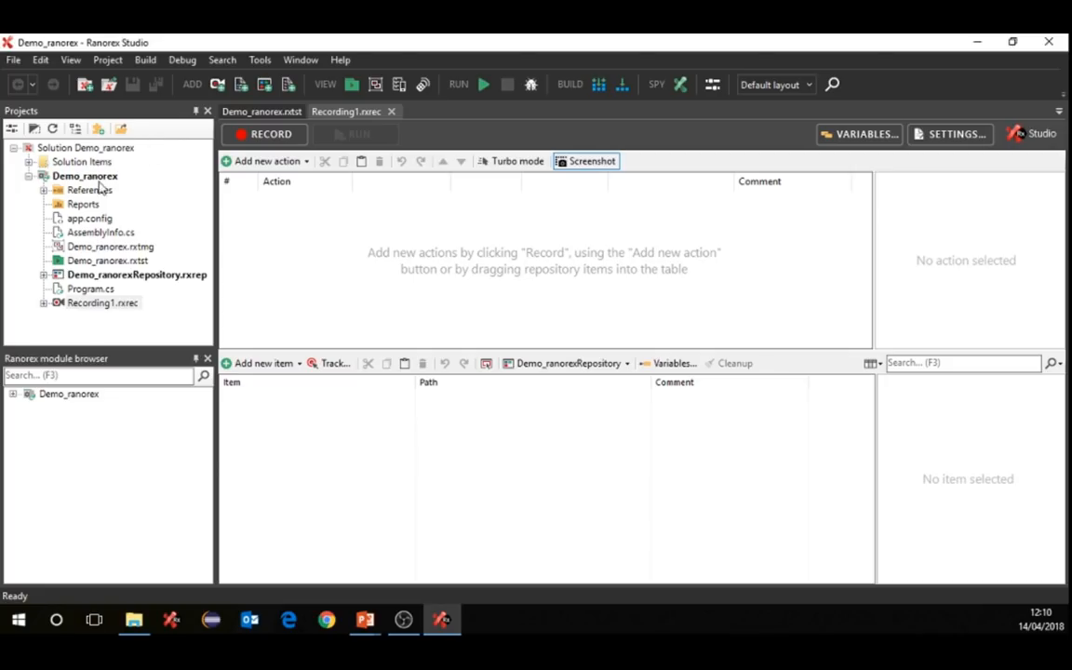
{"action": "left_click", "coordinate": [14, 394]}
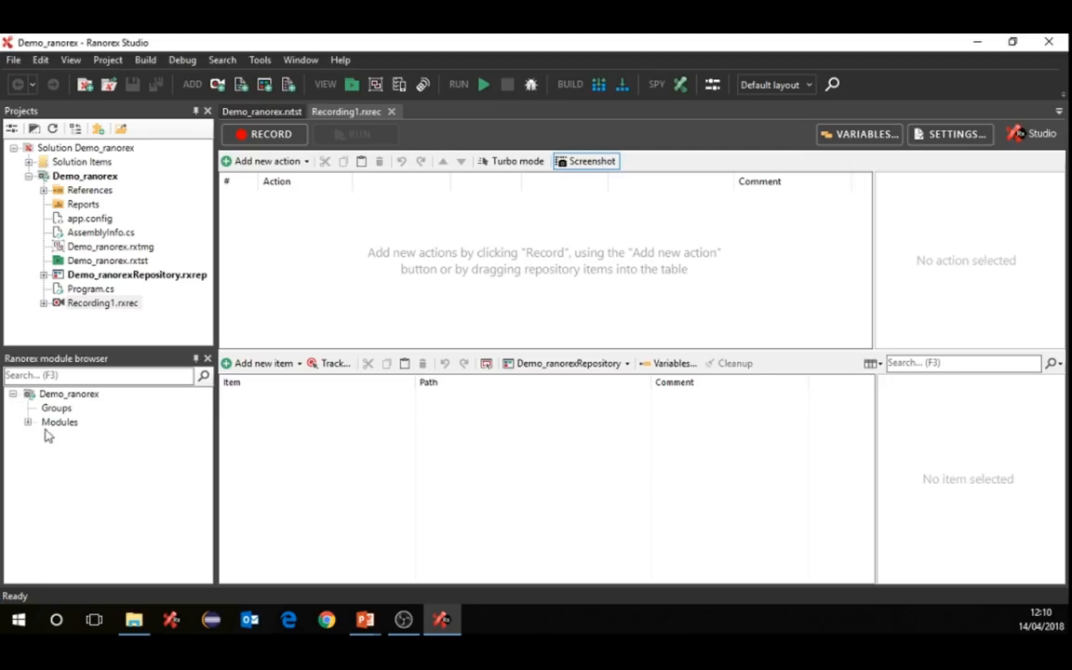
{"action": "left_click", "coordinate": [27, 424]}
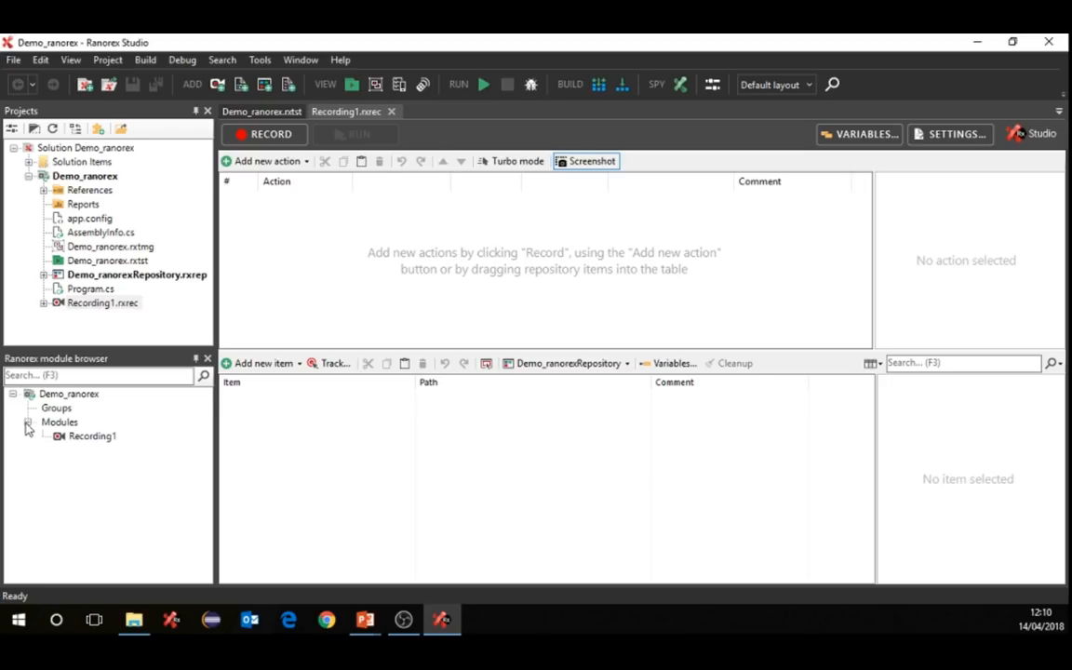
{"action": "left_click", "coordinate": [92, 304]}
{"action": "left_click", "coordinate": [92, 304]}
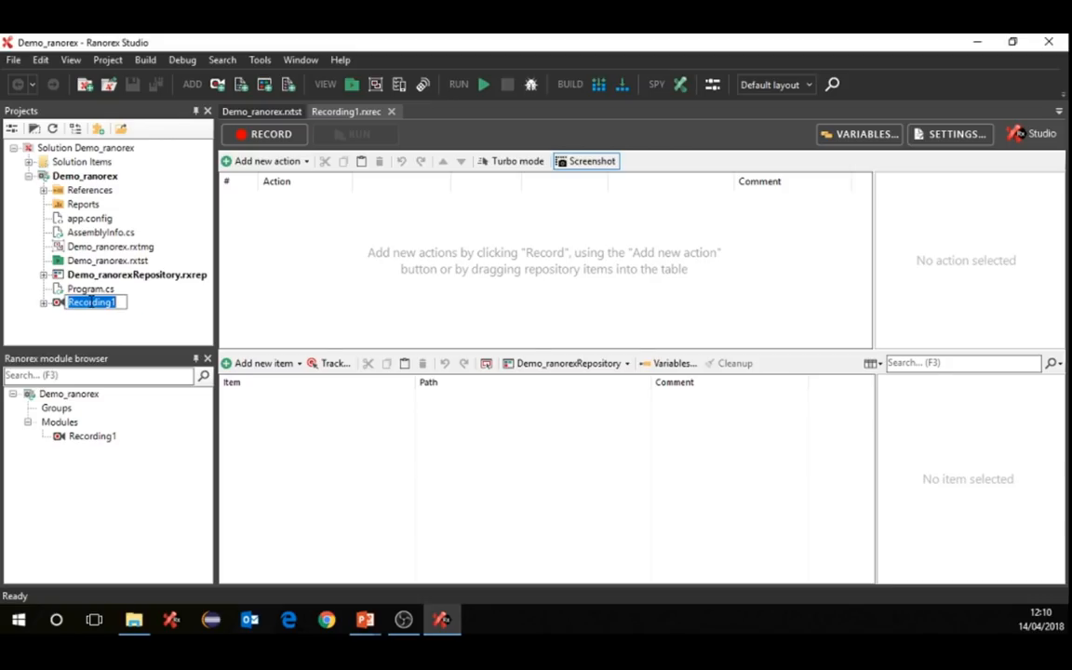
{"action": "type", "text": "Tes"}
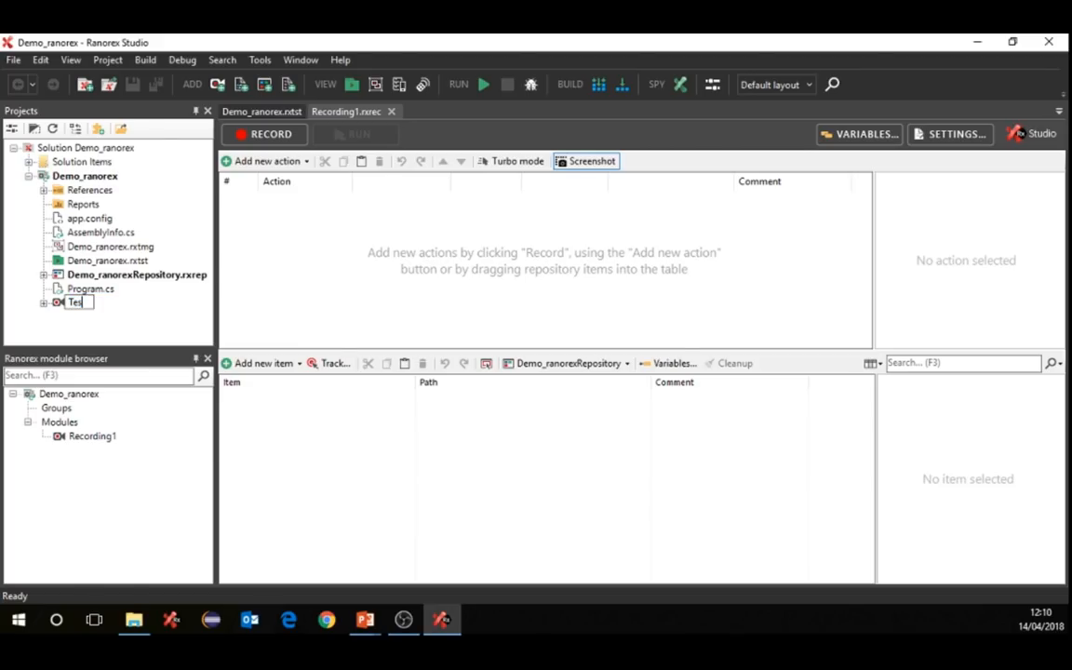
{"action": "type", "text": "tDesktop"}
{"action": "key", "text": "Return"}
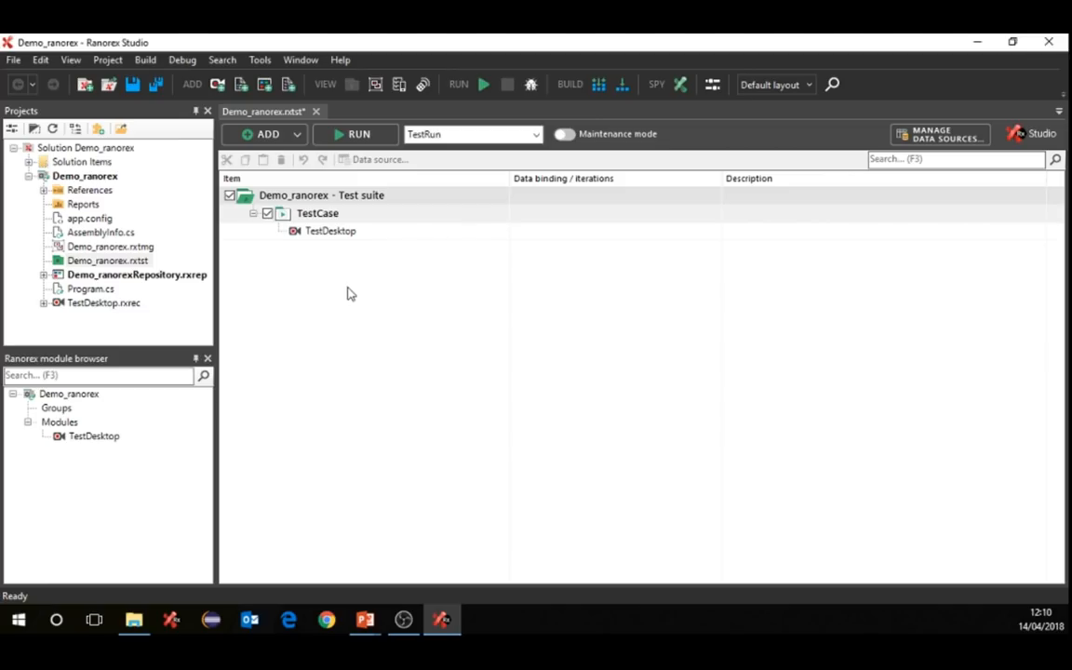
- Open the TestDesktop recording, enlarge the actions table, and start a new recording session
{"action": "double_click", "coordinate": [333, 235]}
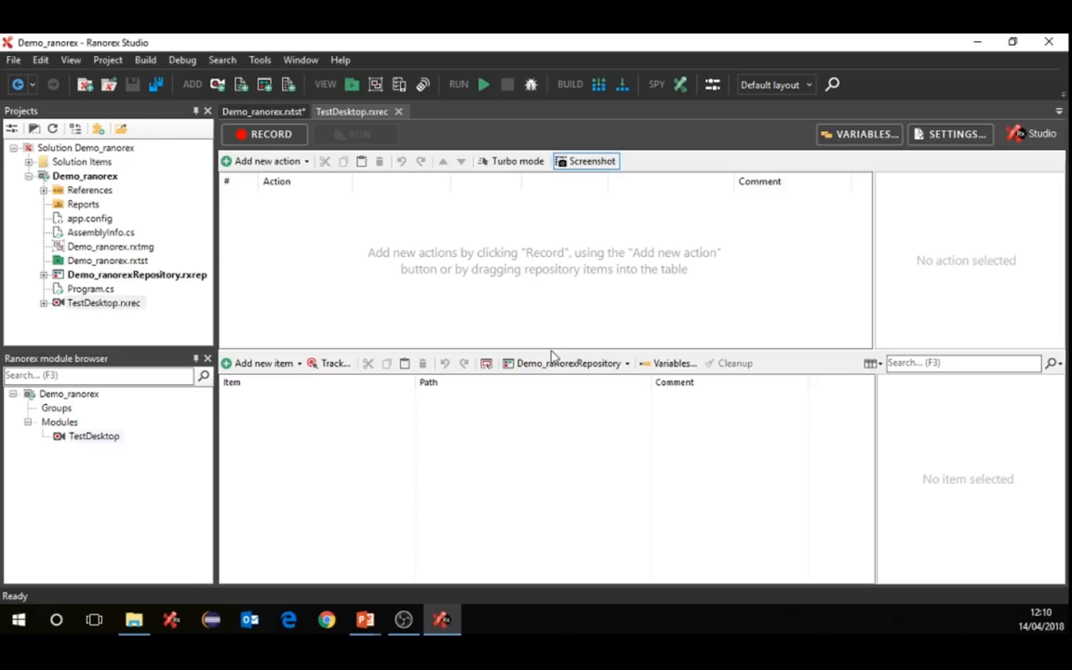
{"action": "left_click_drag", "start_coordinate": [546, 352], "coordinate": [534, 390]}
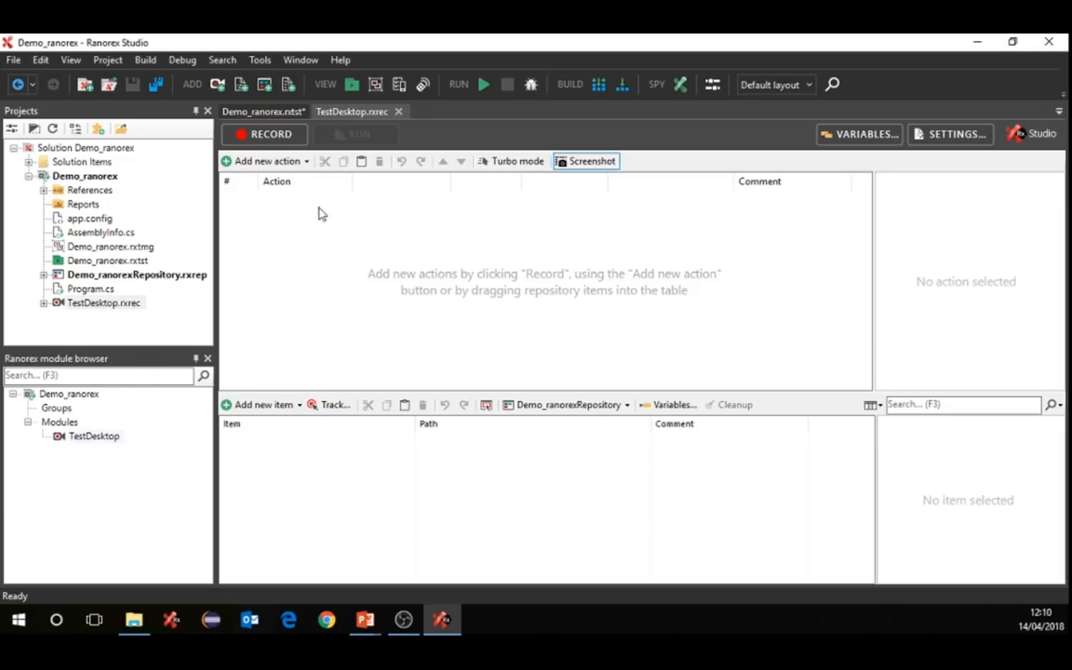
{"action": "left_click", "coordinate": [270, 139]}
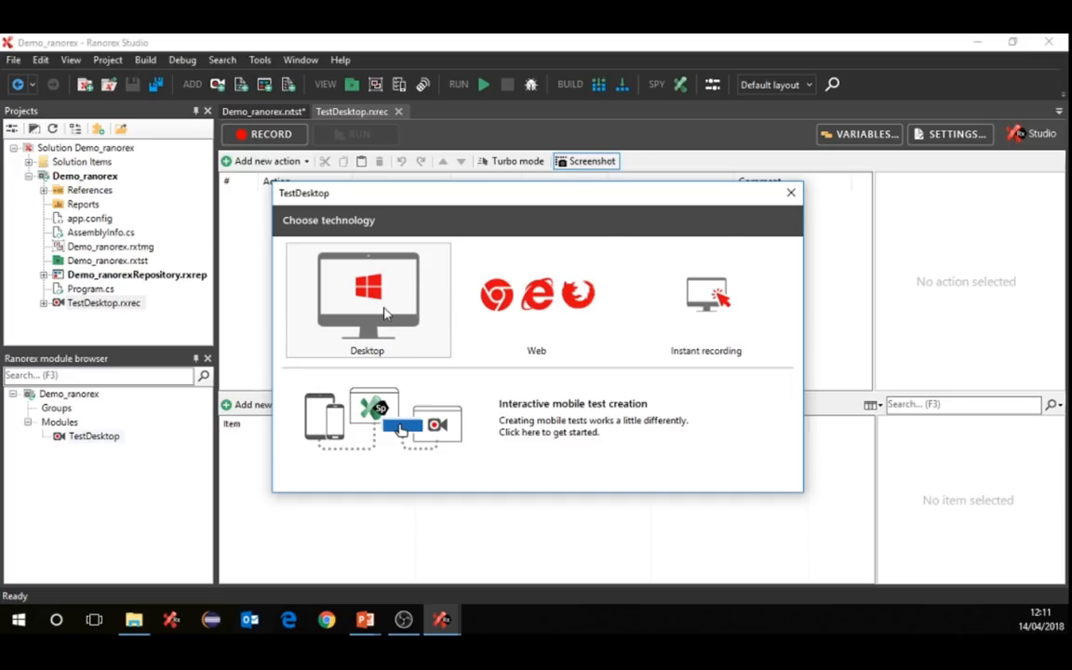
- After looking at the Web and mobile options, choose Desktop as the recording technology
{"action": "left_click", "coordinate": [509, 311]}
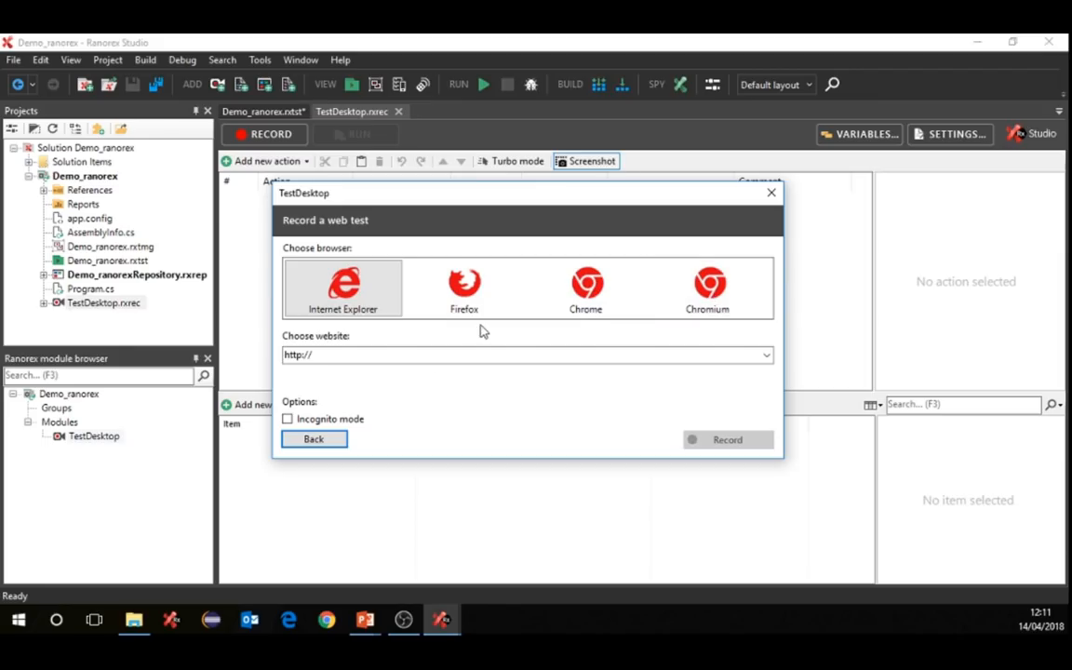
{"action": "left_click", "coordinate": [340, 442]}
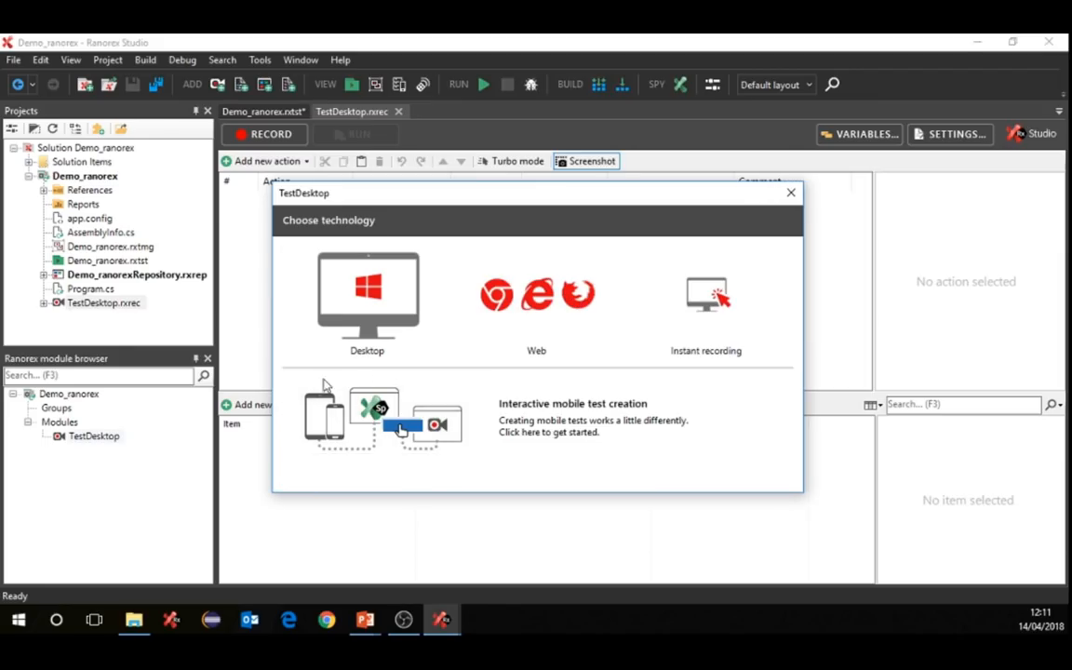
{"action": "left_click", "coordinate": [403, 429]}
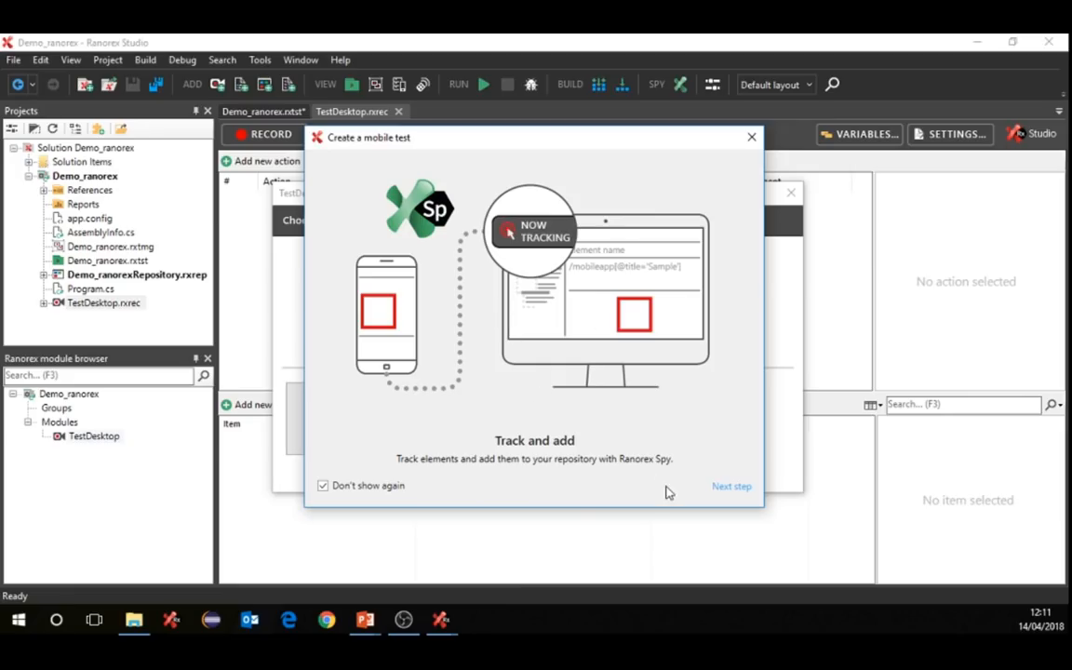
{"action": "left_click", "coordinate": [752, 137]}
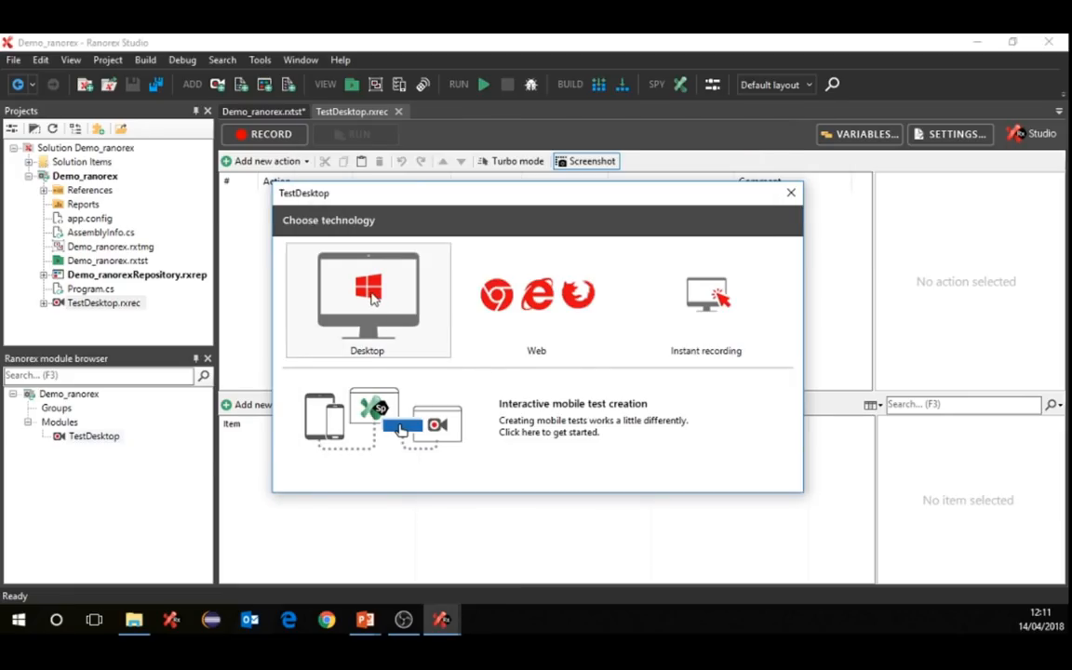
{"action": "left_click", "coordinate": [392, 342]}
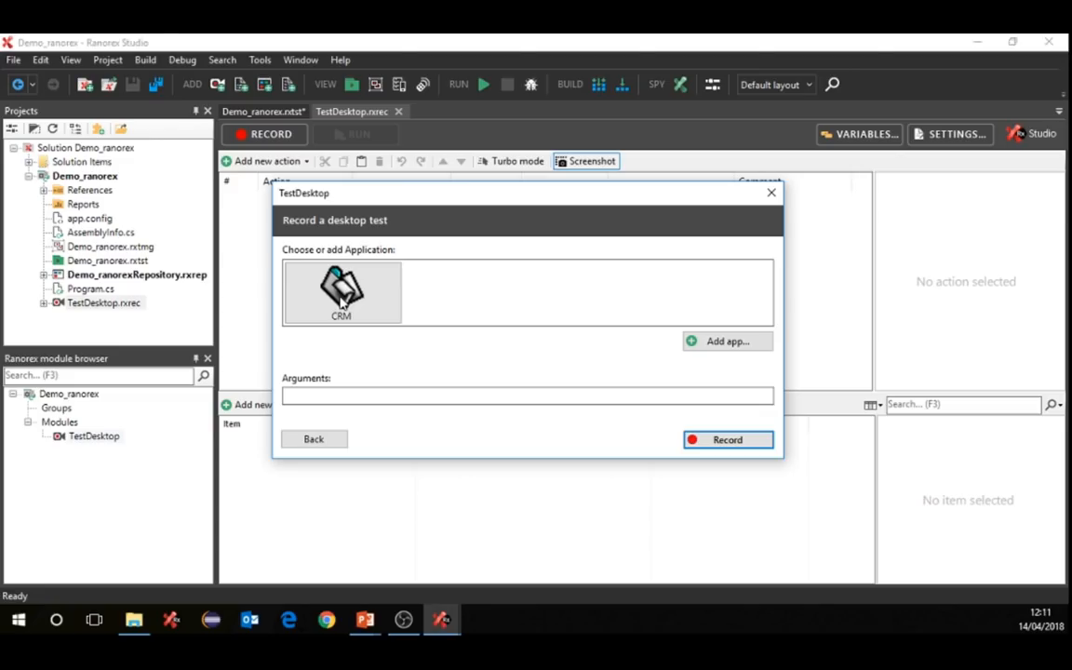
{"action": "left_click", "coordinate": [713, 344]}
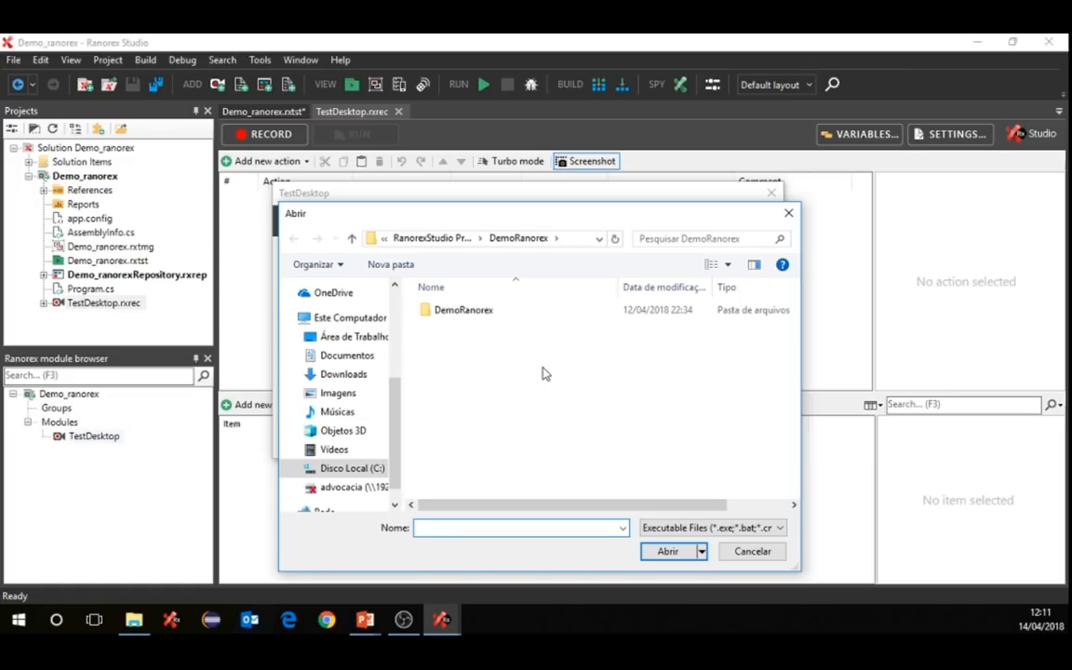
{"action": "left_click", "coordinate": [750, 552]}
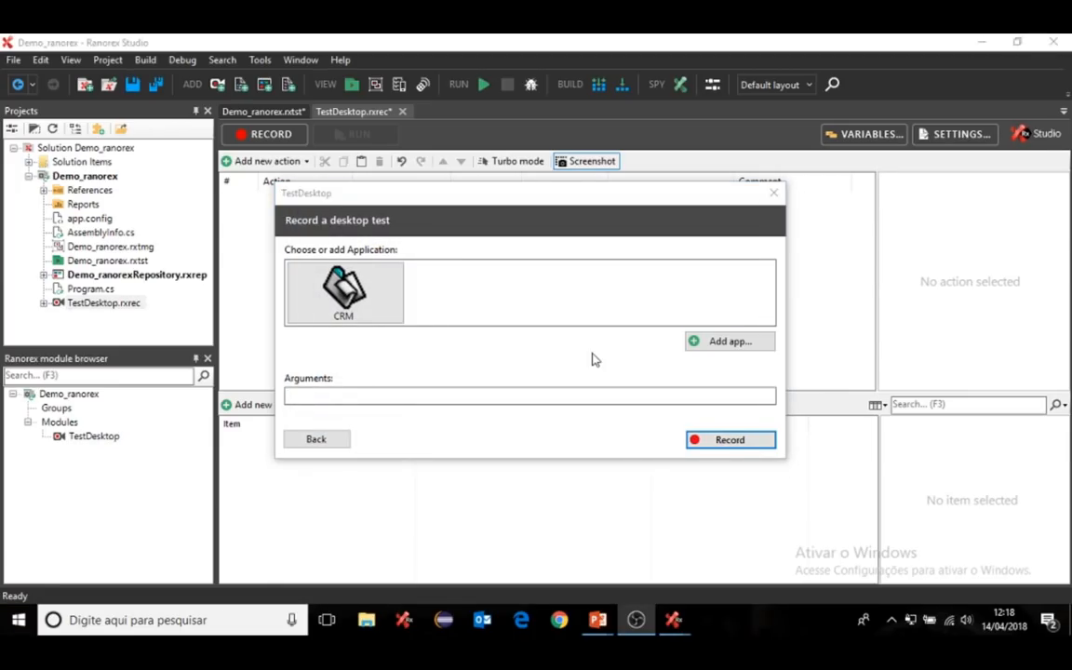
{"action": "left_click", "coordinate": [351, 307]}
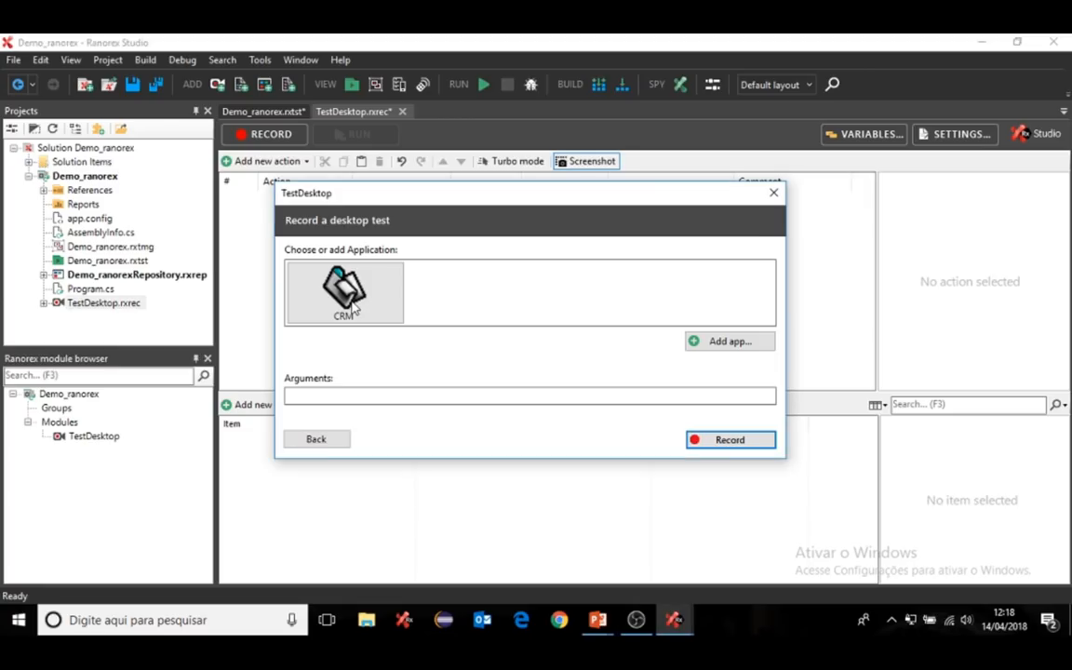
- Start recording the CRM, enter the Admin login and the password, and enter validation mode
{"action": "left_click", "coordinate": [714, 441]}
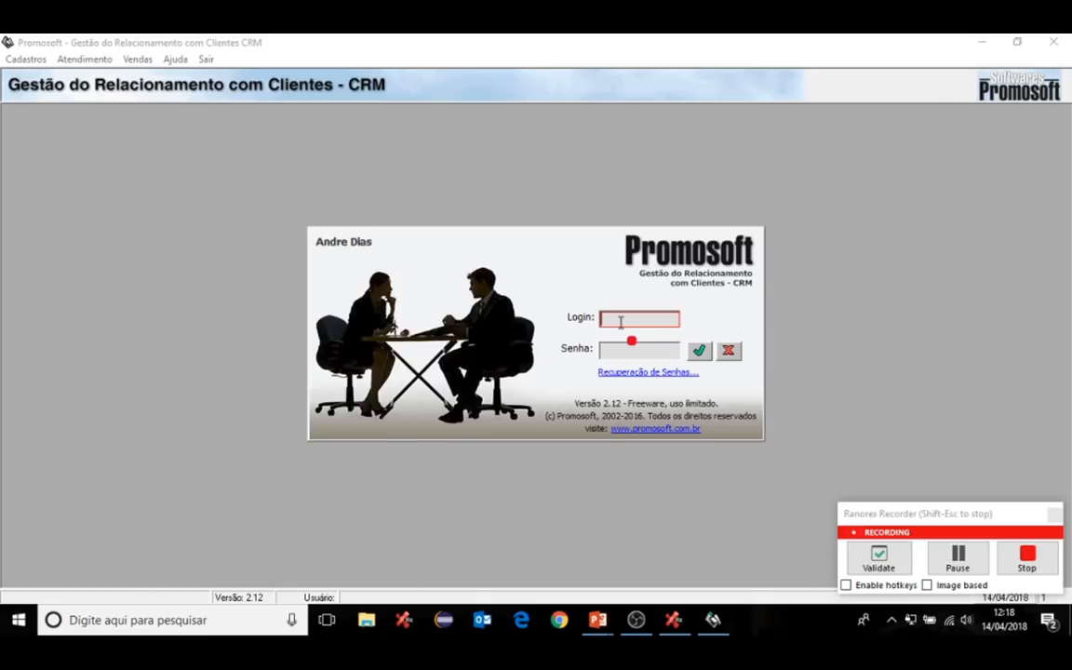
{"action": "type", "text": "Admin"}
{"action": "left_click", "coordinate": [633, 352]}
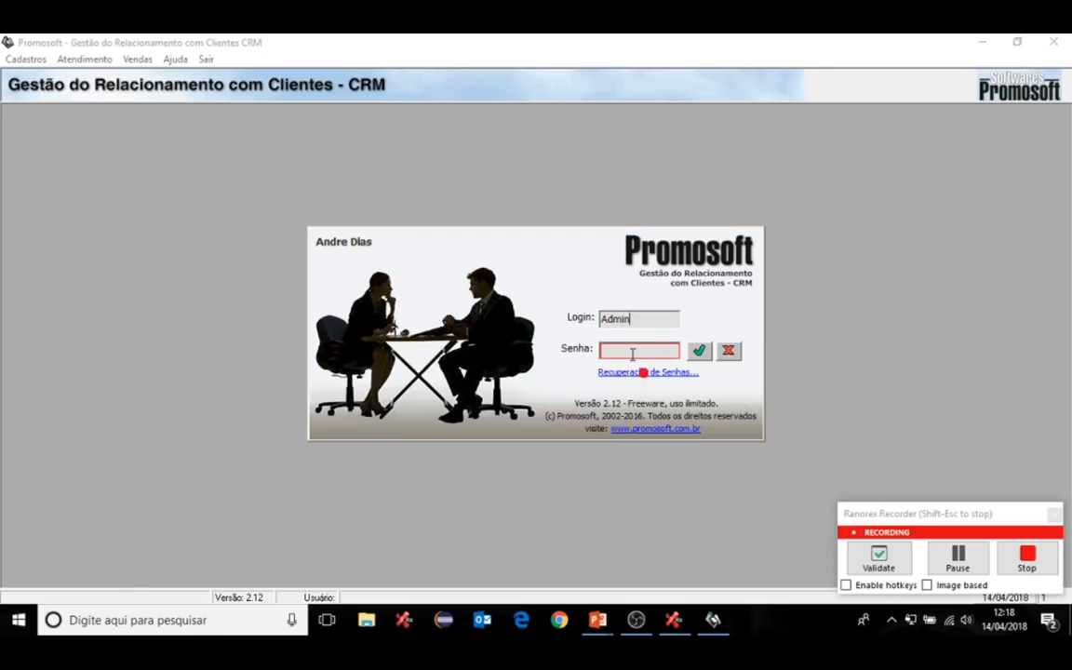
{"action": "type", "text": "admin"}
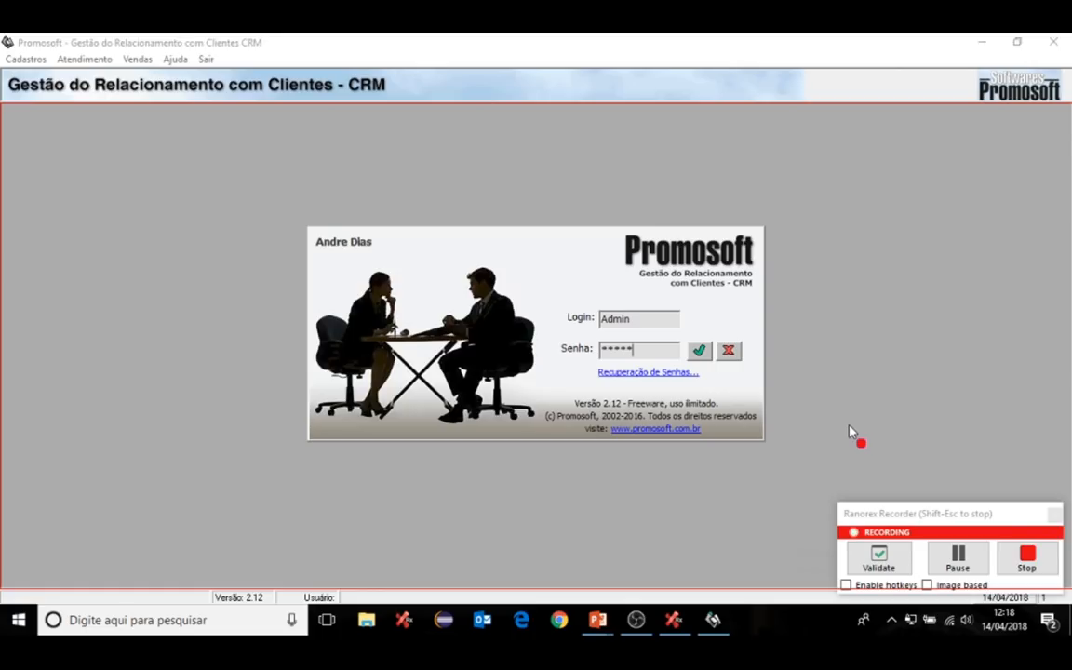
{"action": "left_click", "coordinate": [875, 560]}
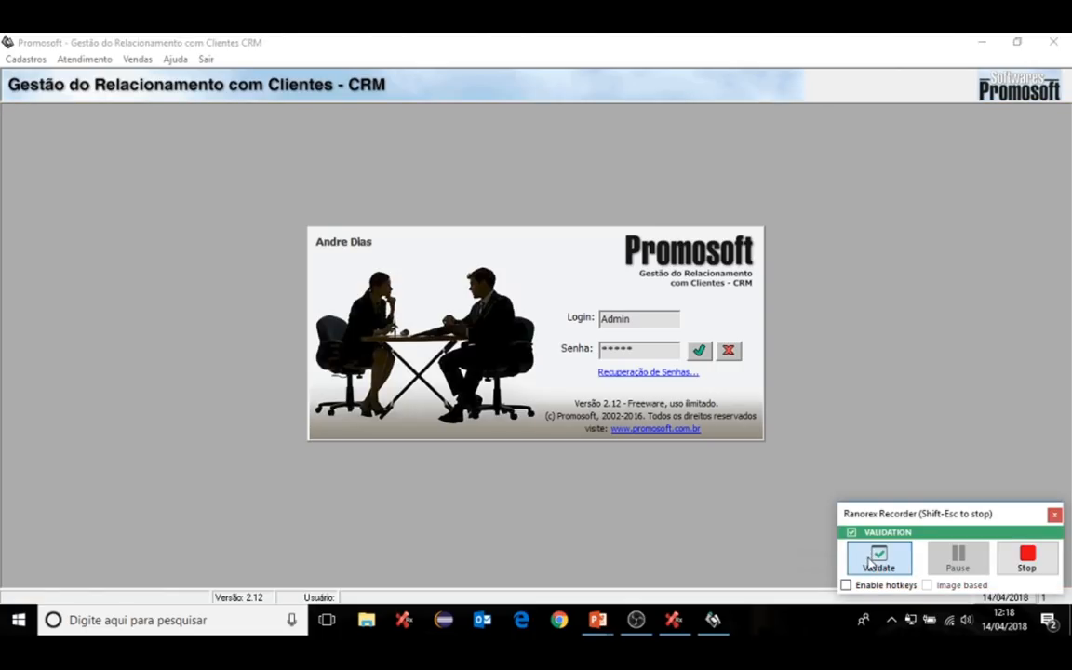
- Validate that the CRM login form exists and is visible, then resume recording
{"action": "left_click", "coordinate": [524, 238]}
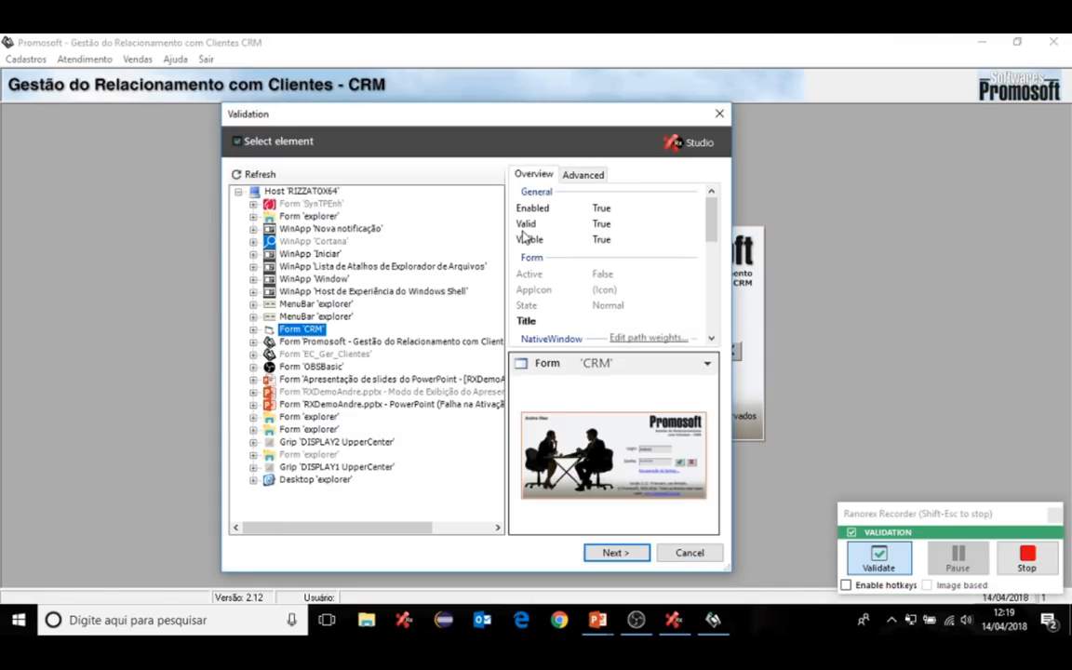
{"action": "left_click", "coordinate": [615, 554]}
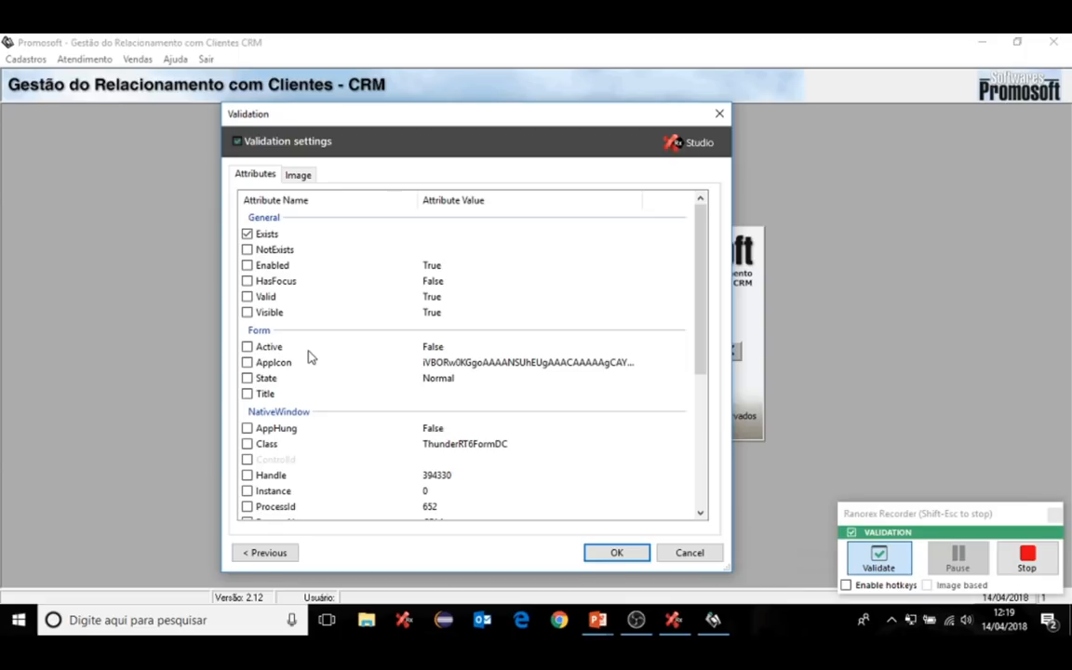
{"action": "left_click", "coordinate": [247, 314]}
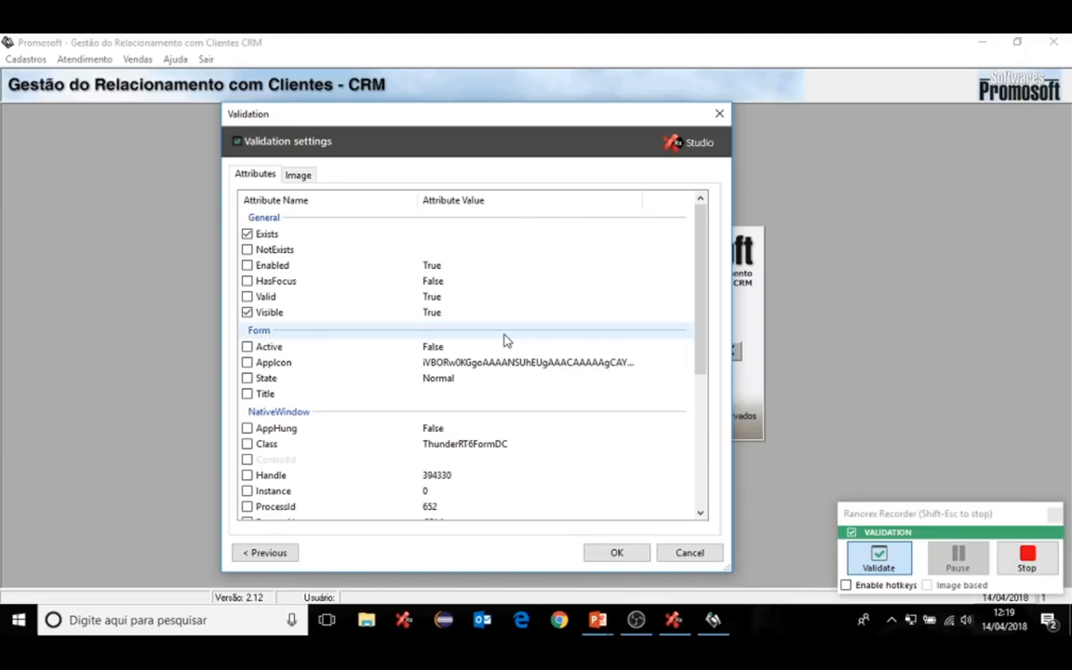
{"action": "left_click", "coordinate": [617, 553]}
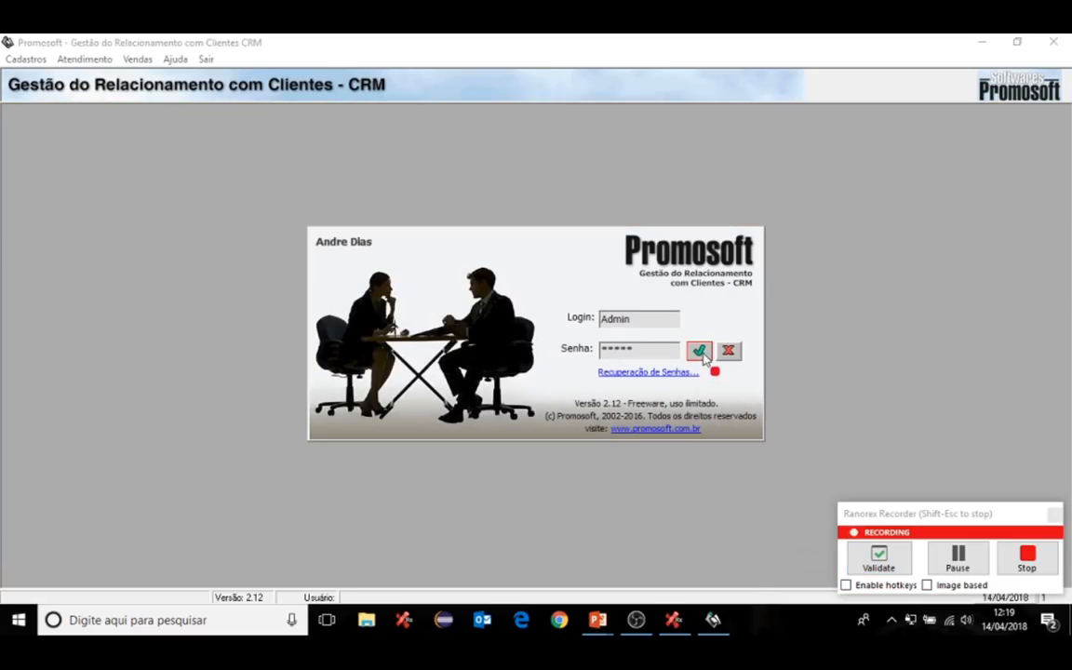
- Submit the CRM login with the green confirm button
{"action": "left_click", "coordinate": [700, 355]}
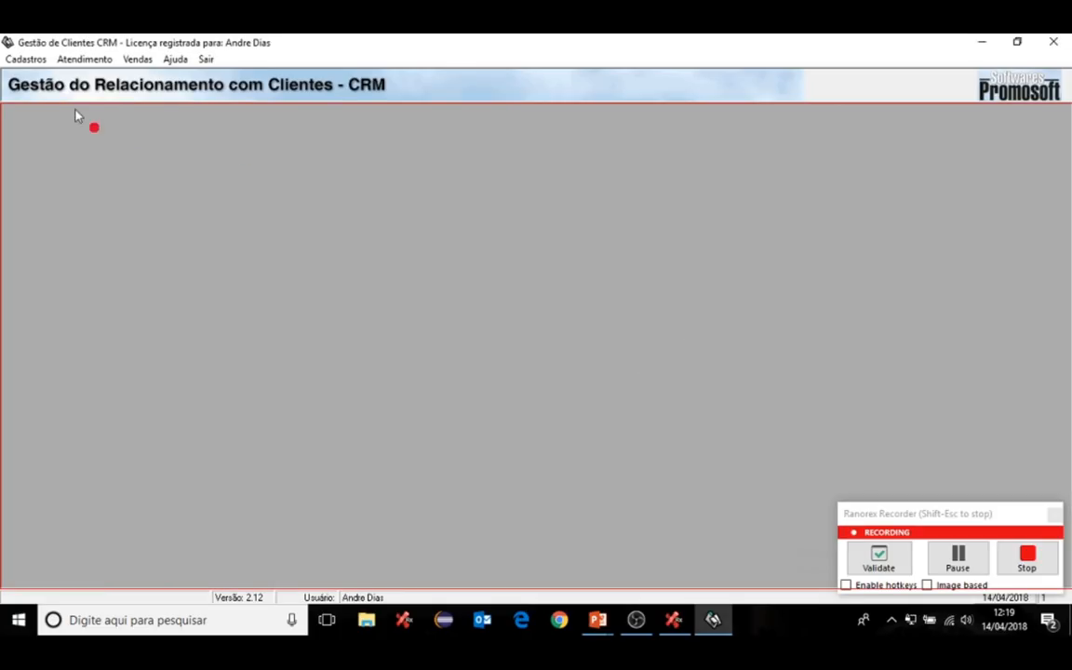
- In Cadastros > Clientes, add a new client 'Ranorex SA' at 'Rua 50', then close the form
{"action": "left_click", "coordinate": [28, 63]}
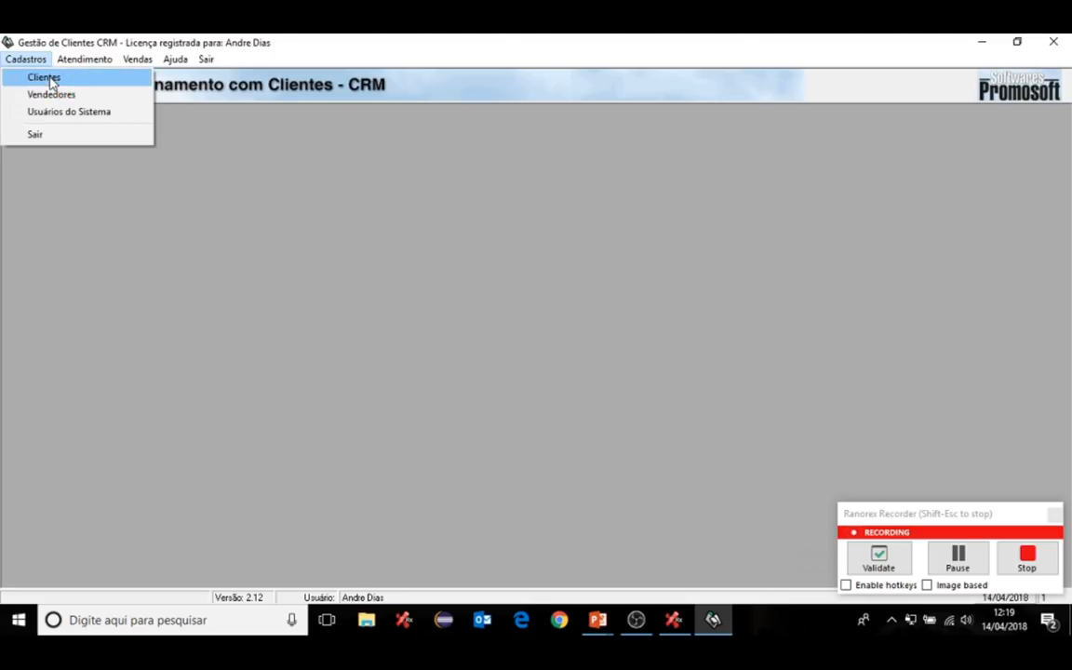
{"action": "left_click", "coordinate": [48, 79]}
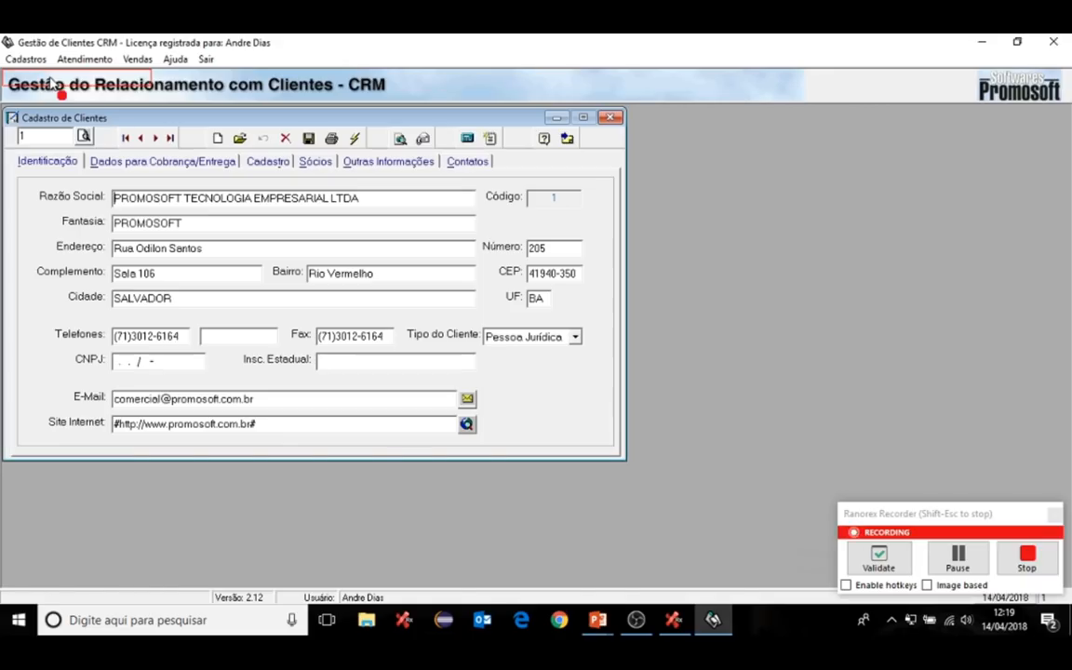
{"action": "left_click", "coordinate": [216, 138]}
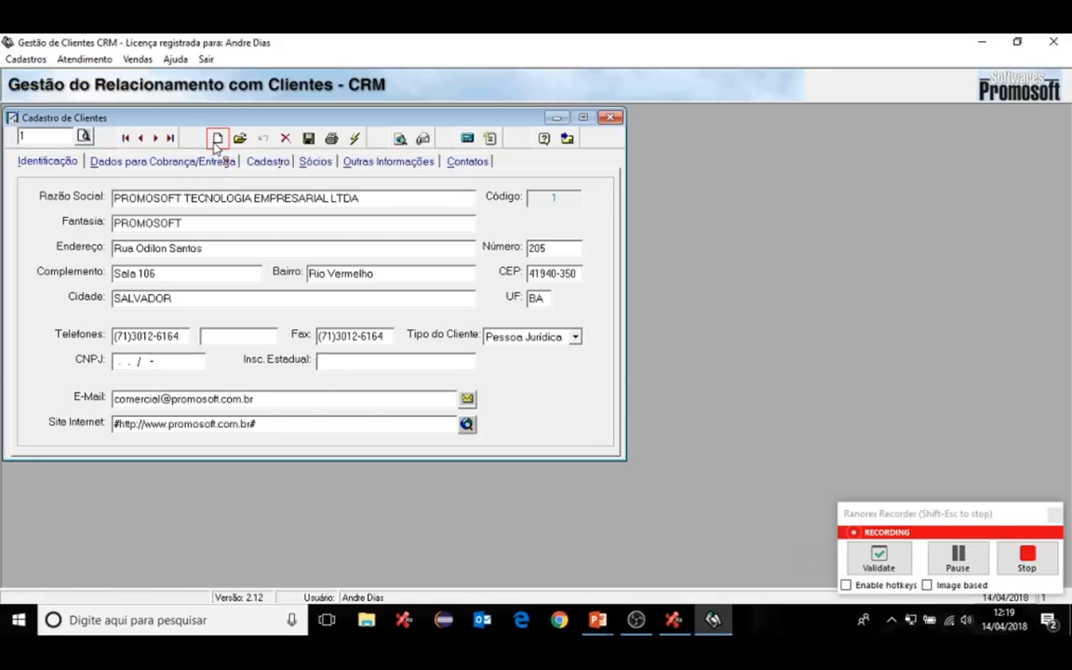
{"action": "left_click", "coordinate": [186, 197]}
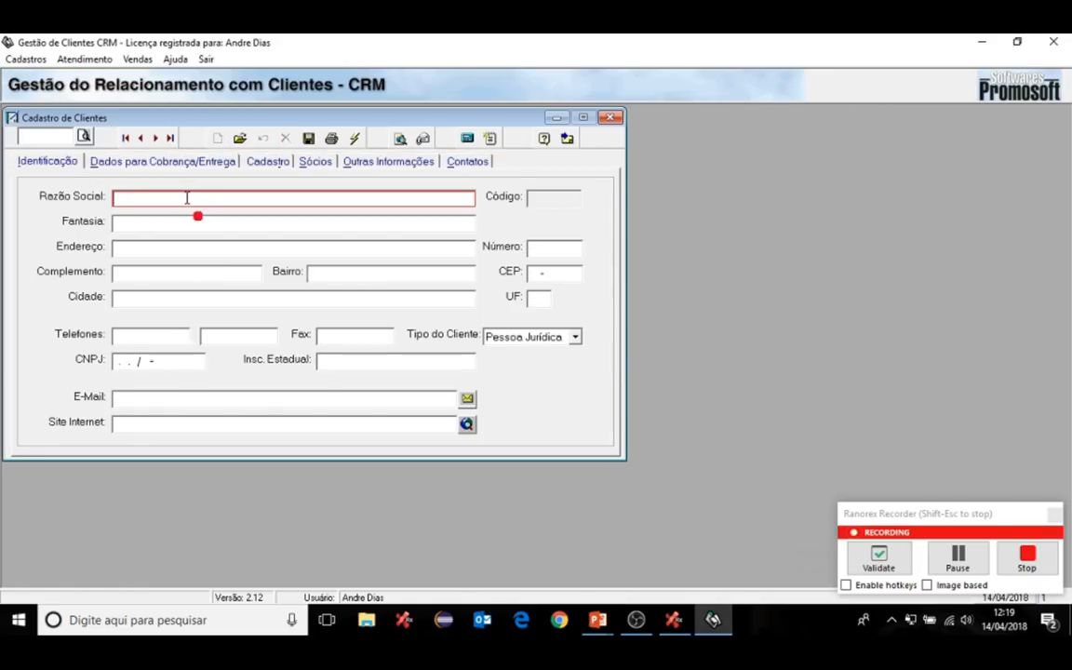
{"action": "type", "text": "Ranorex"}
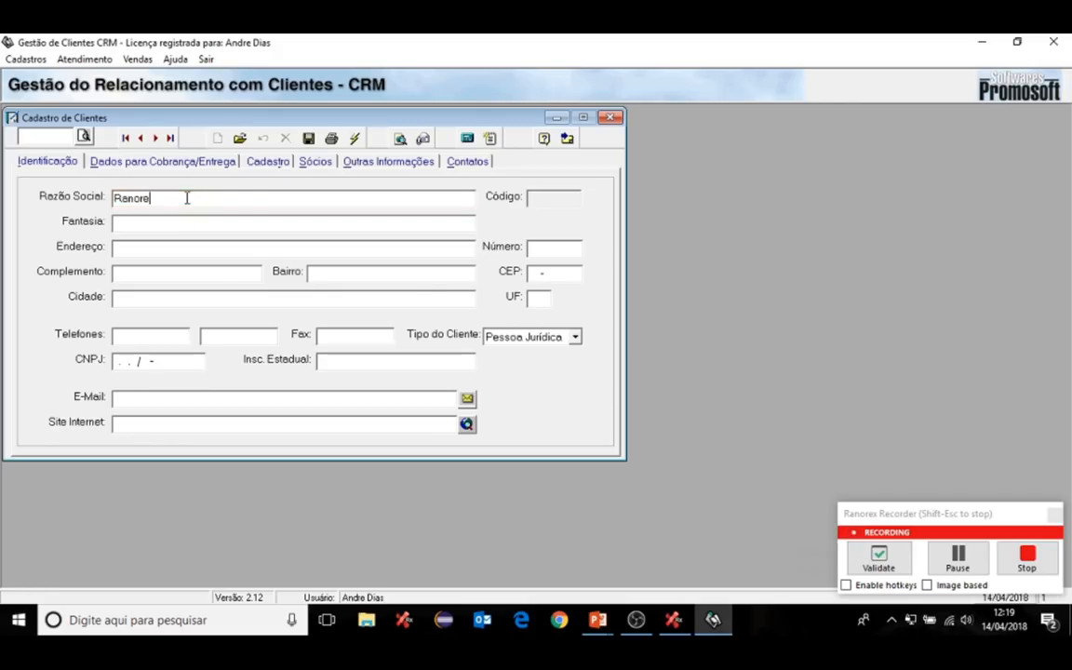
{"action": "type", "text": "A"}
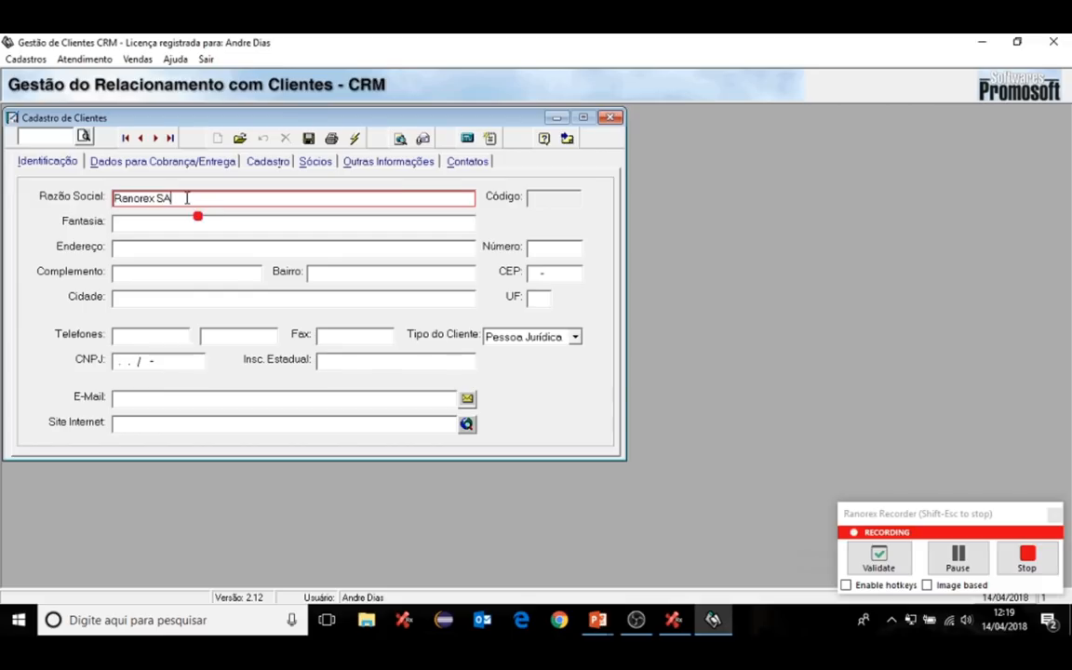
{"action": "left_click", "coordinate": [173, 248]}
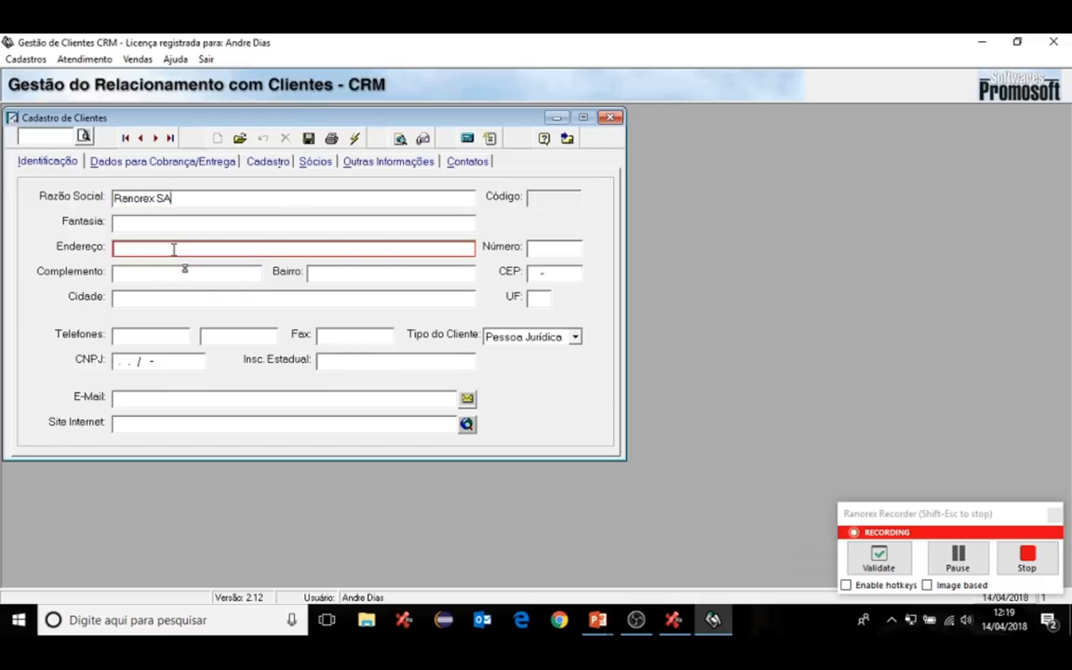
{"action": "type", "text": "Rua 50"}
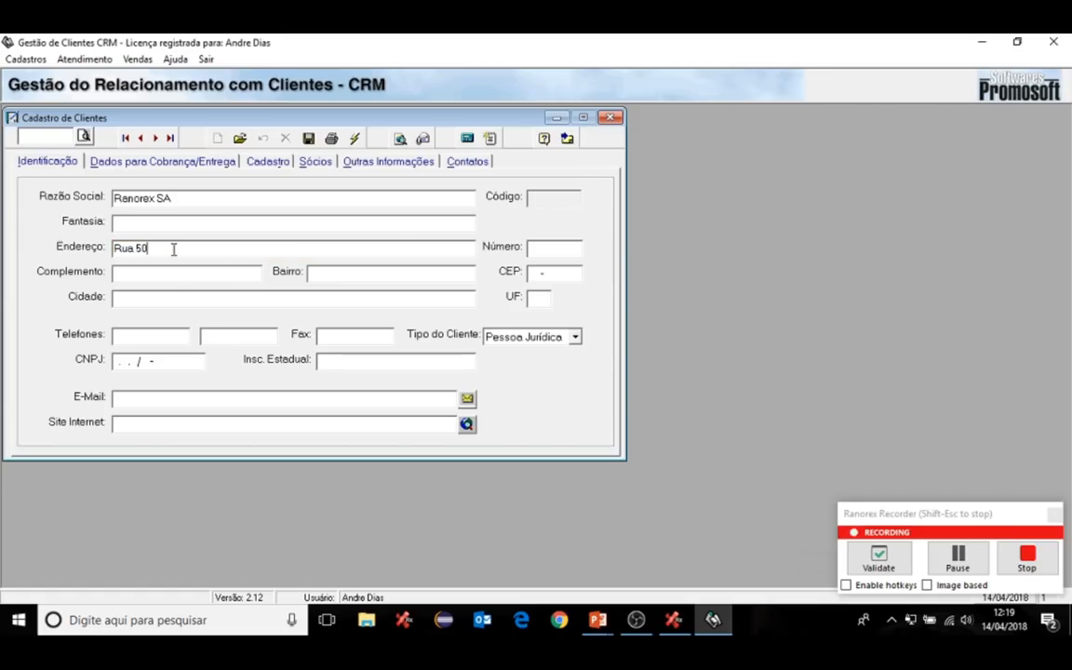
{"action": "left_click", "coordinate": [567, 139]}
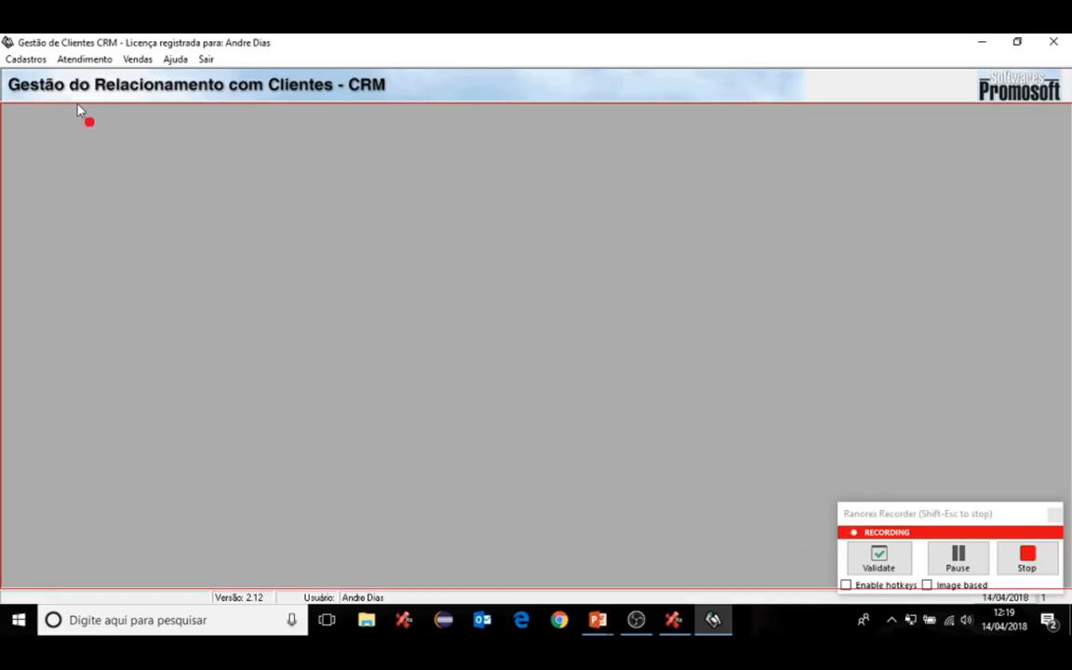
- Open Cadastros > Vendedores and switch the recorder into validation mode
{"action": "left_click", "coordinate": [30, 61]}
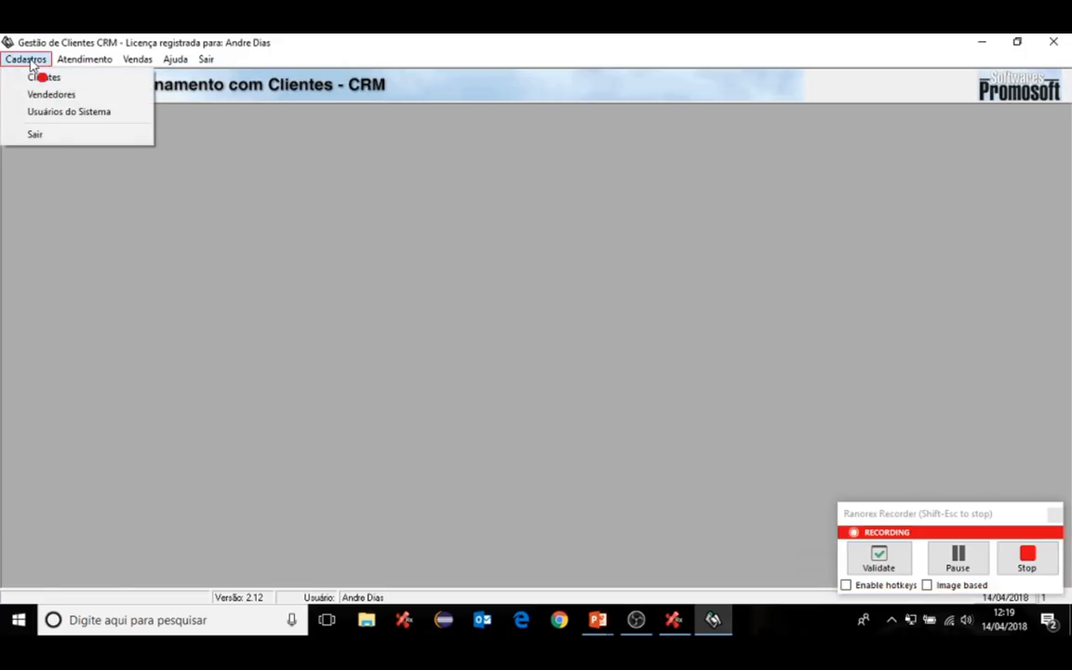
{"action": "left_click", "coordinate": [66, 98]}
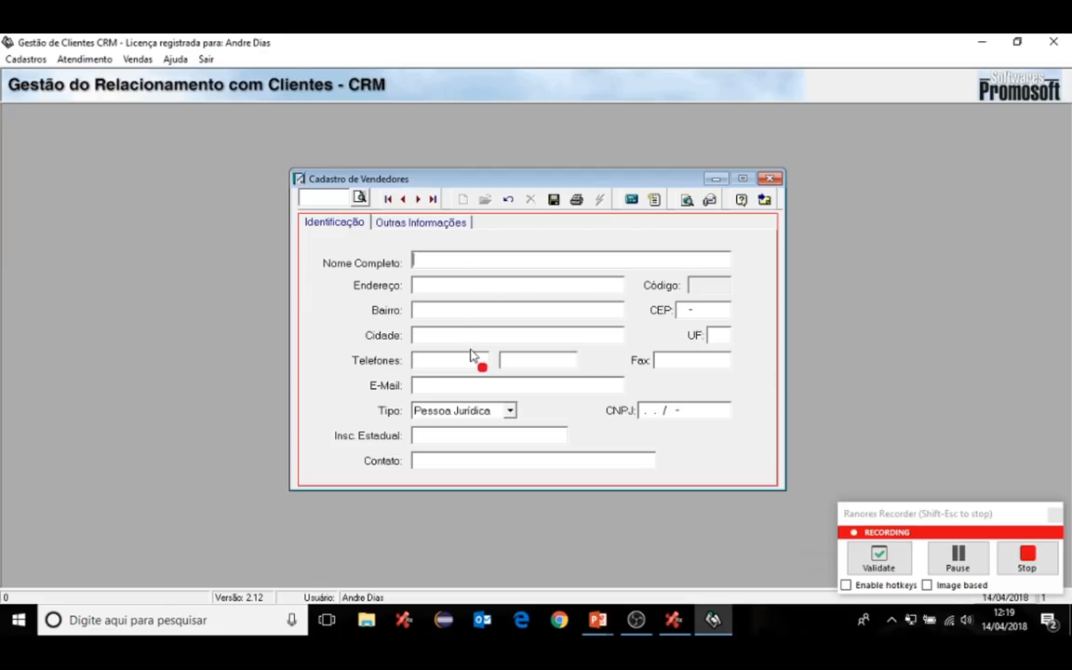
{"action": "left_click", "coordinate": [871, 561]}
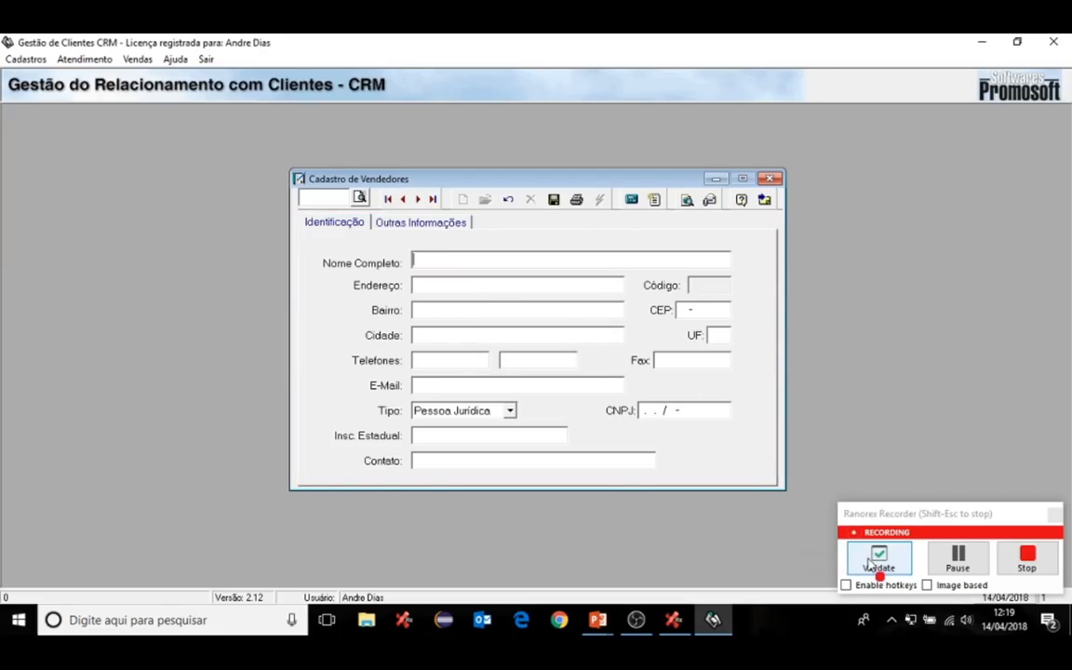
{"action": "left_click", "coordinate": [870, 563]}
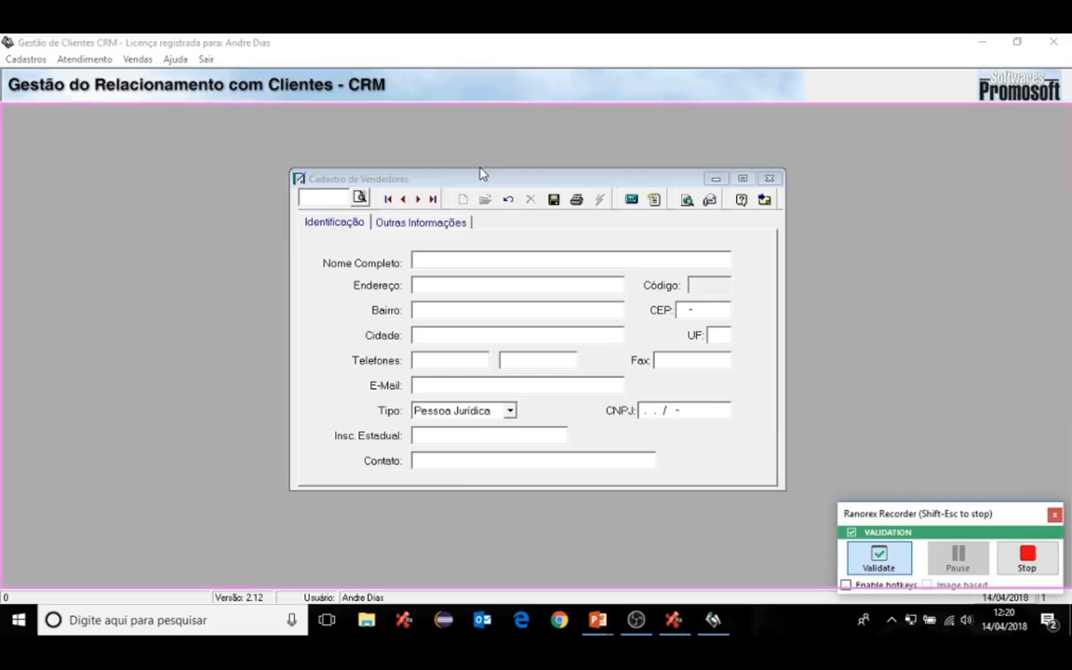
- Validate the Cadastro de Vendedores window for Exists, Visible and Title
{"action": "left_click", "coordinate": [298, 200]}
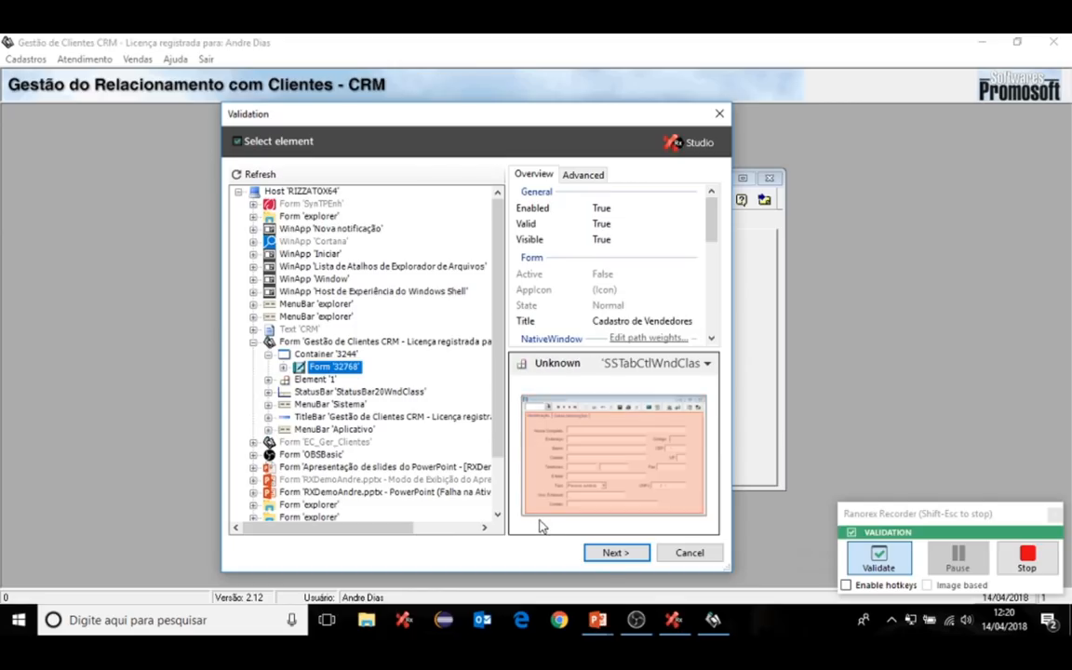
{"action": "left_click", "coordinate": [601, 554]}
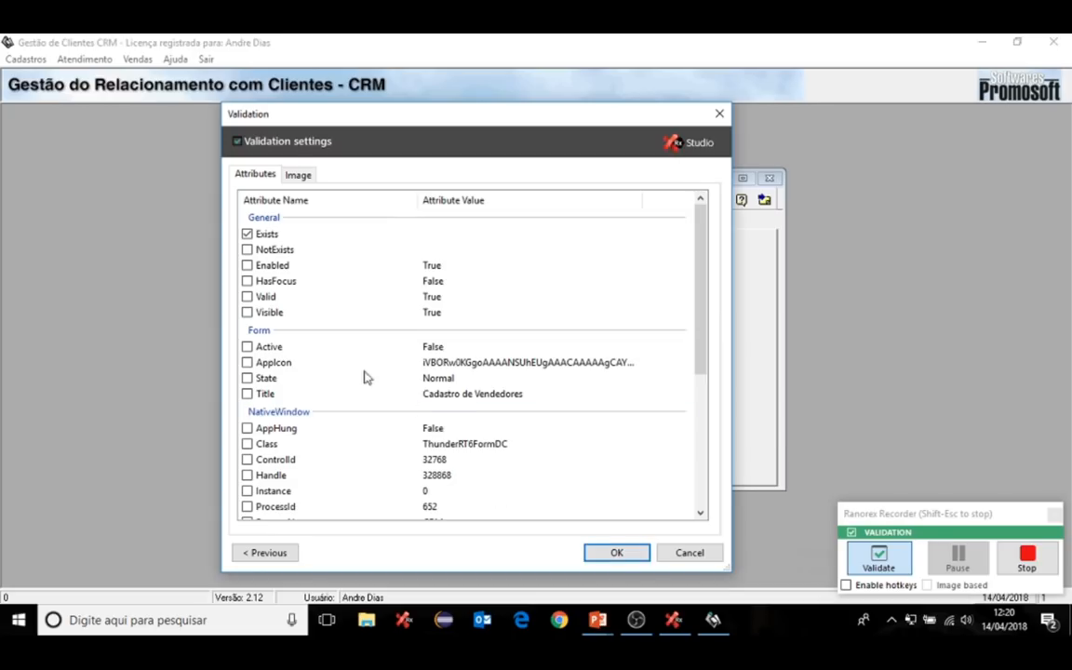
{"action": "left_click", "coordinate": [248, 314]}
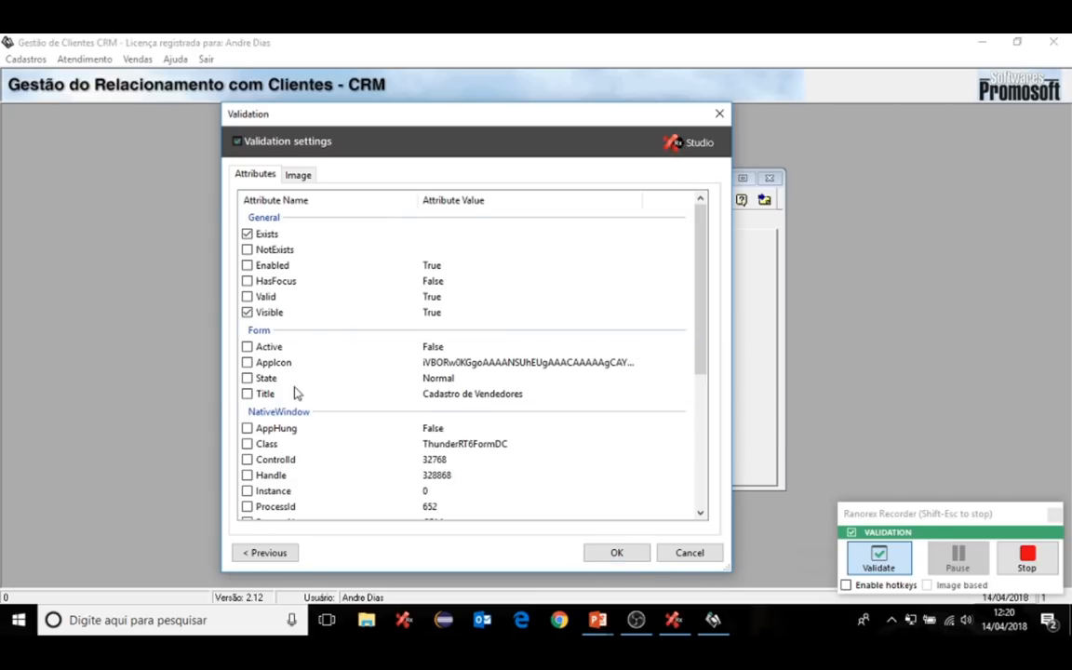
{"action": "left_click", "coordinate": [247, 395]}
{"action": "left_click", "coordinate": [616, 553]}
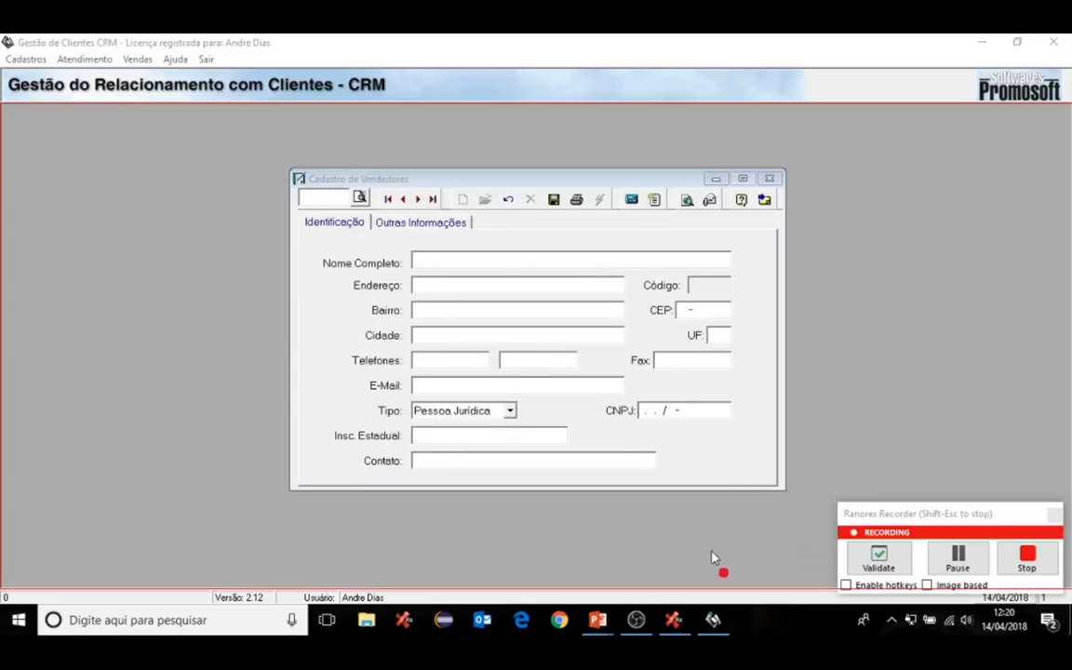
- Enter the seller's full name and street address, then close the form and exit the CRM
{"action": "left_click", "coordinate": [456, 260]}
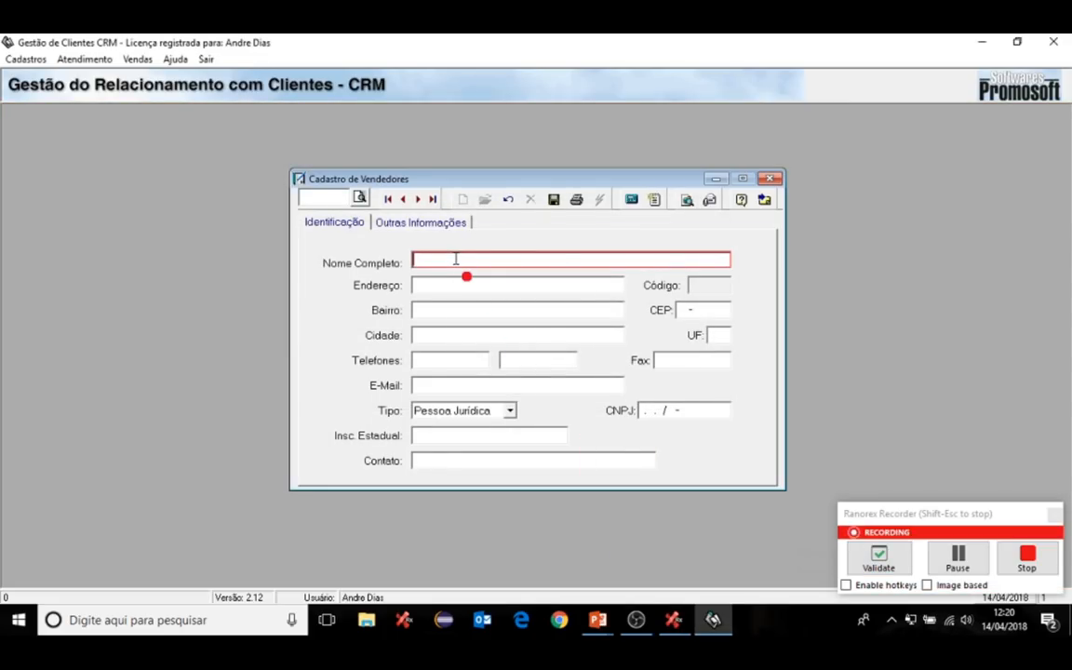
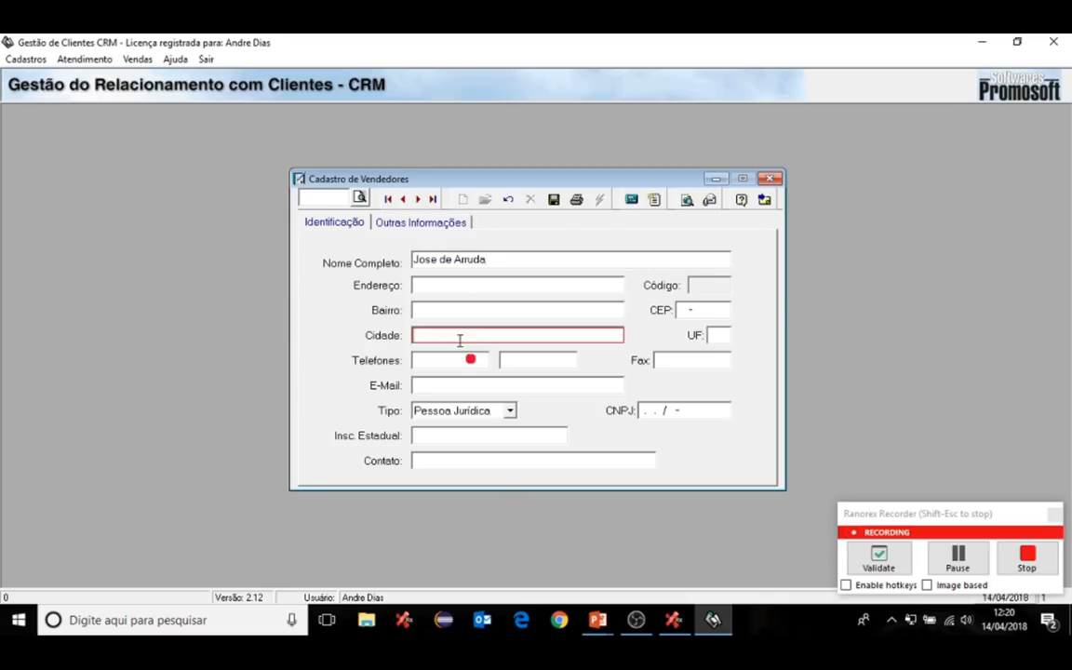
{"action": "left_click", "coordinate": [448, 292]}
{"action": "type", "text": "R"}
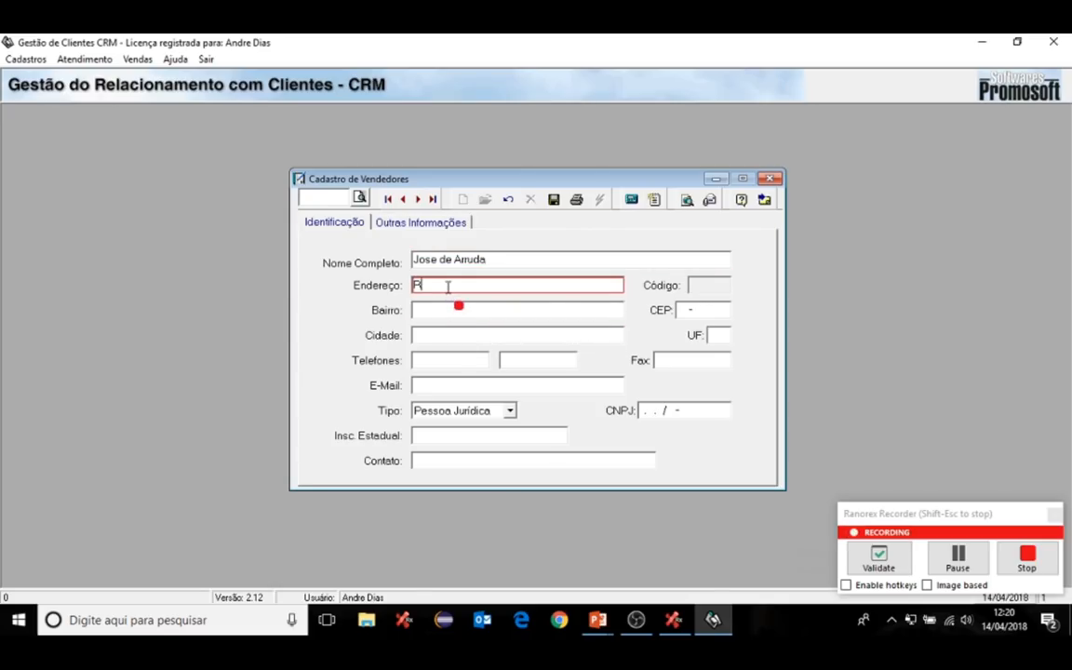
{"action": "type", "text": "ua XPTO"}
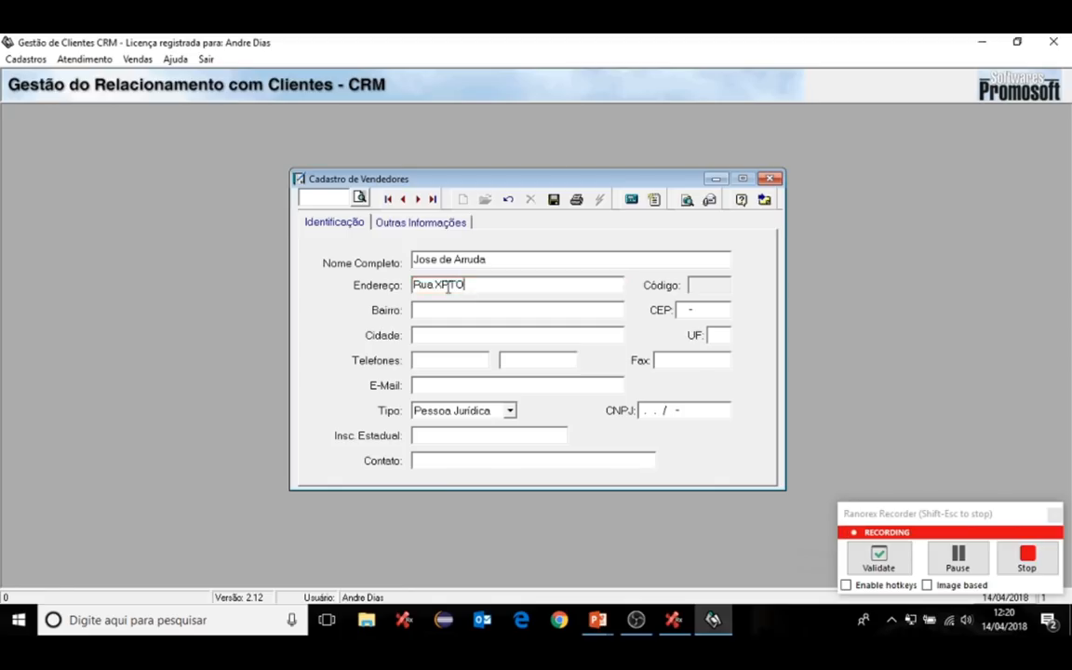
{"action": "left_click", "coordinate": [765, 202]}
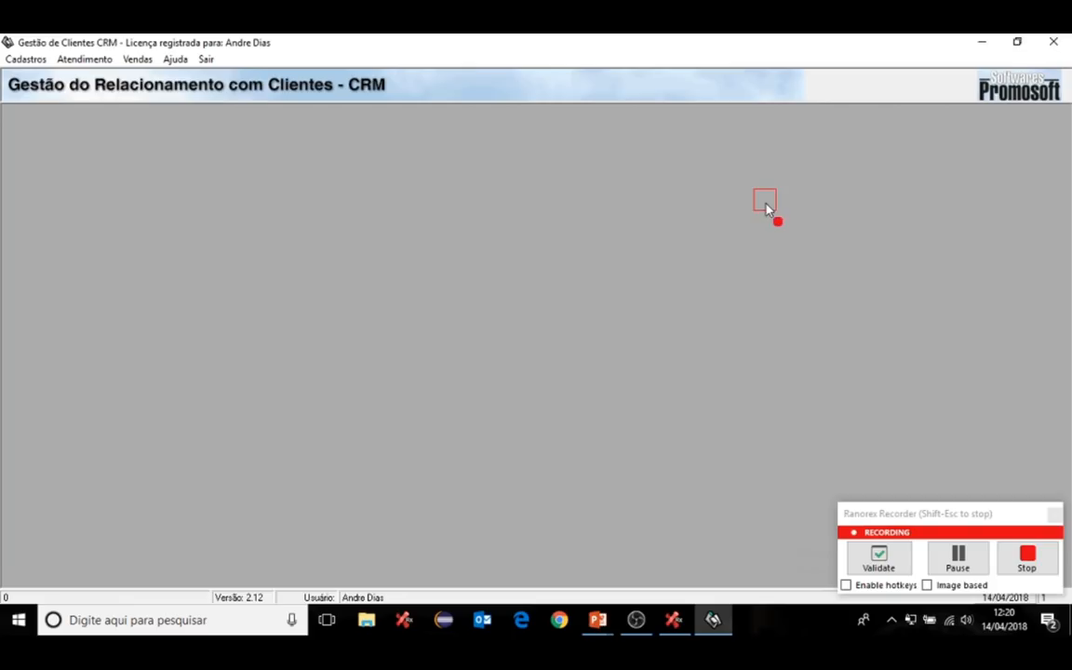
{"action": "left_click", "coordinate": [206, 59]}
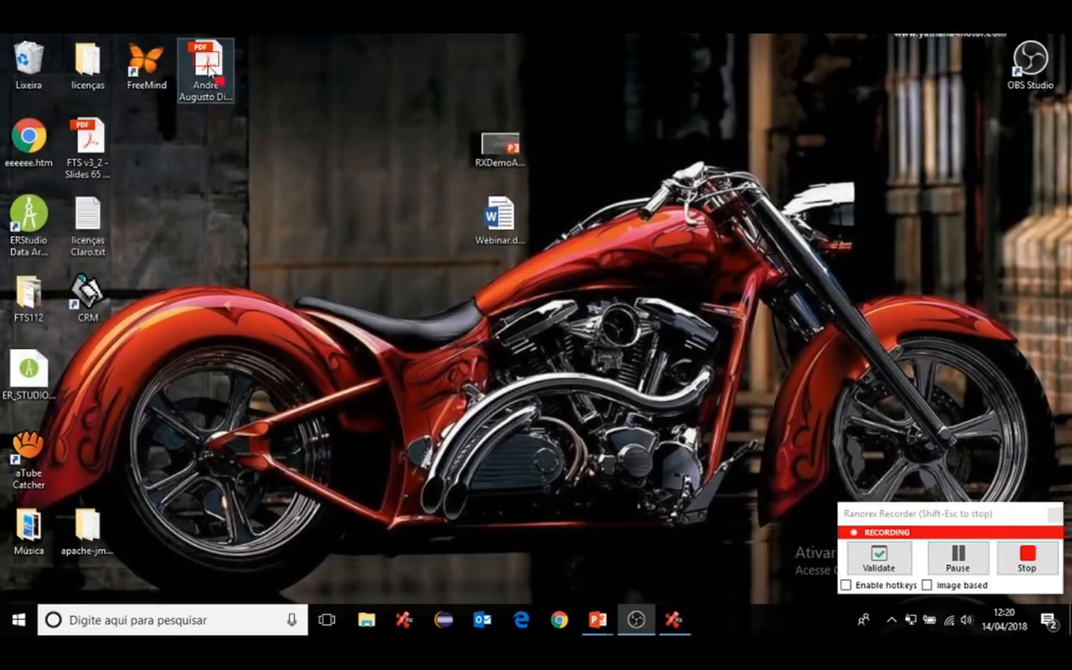
{"action": "left_click", "coordinate": [1024, 558]}
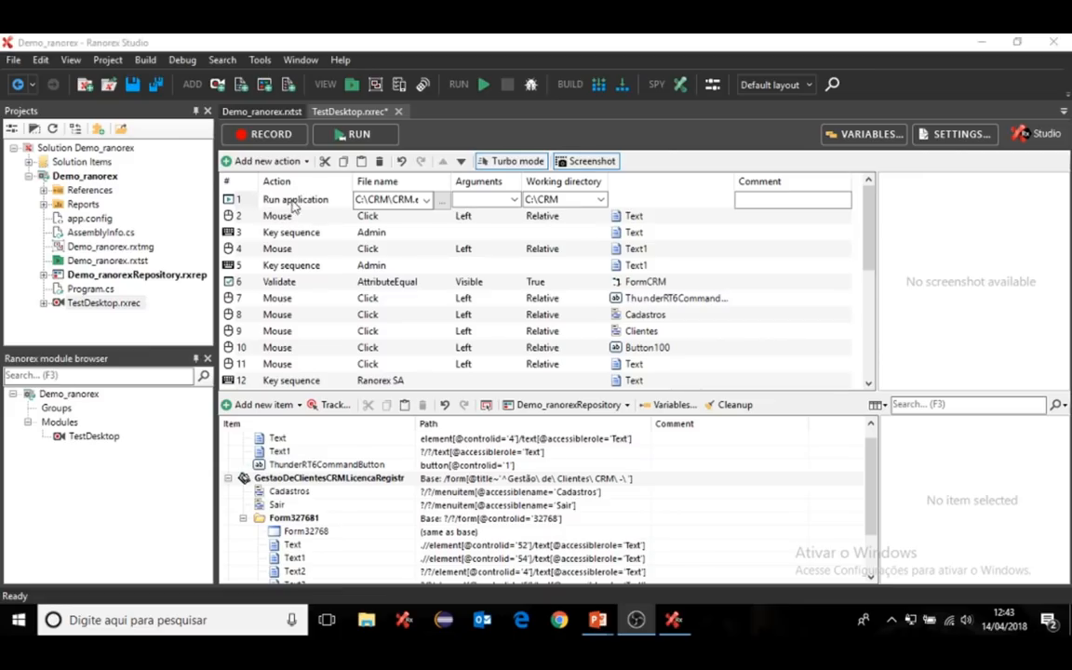
{"action": "left_click_drag", "start_coordinate": [870, 250], "coordinate": [868, 212]}
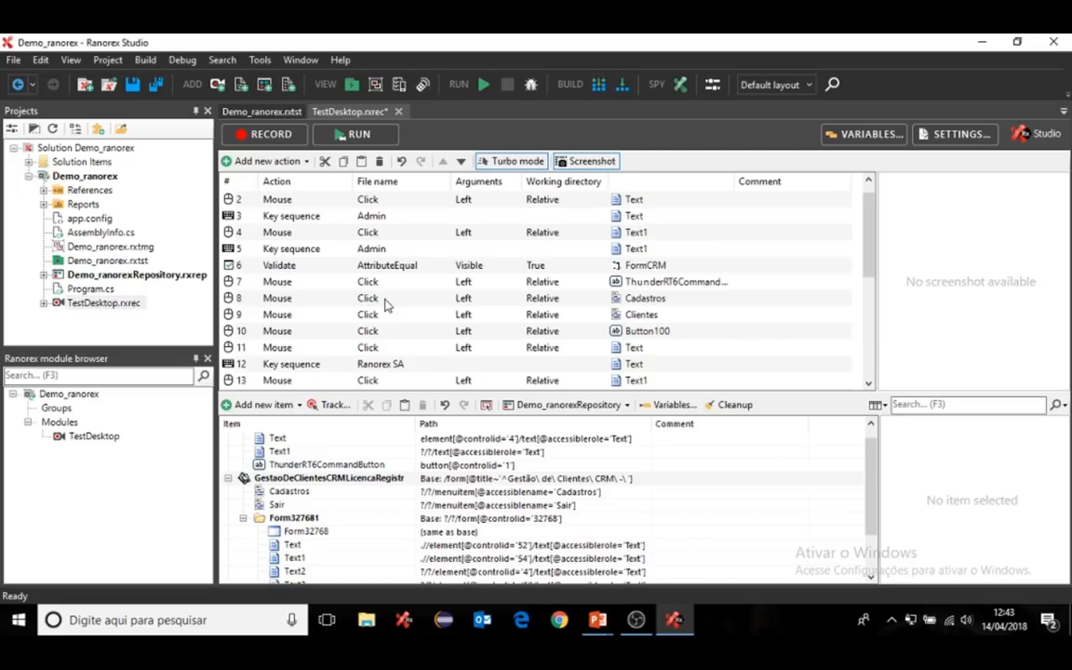
{"action": "scroll", "coordinate": [399, 332], "scroll_direction": "down", "scroll_amount": 5}
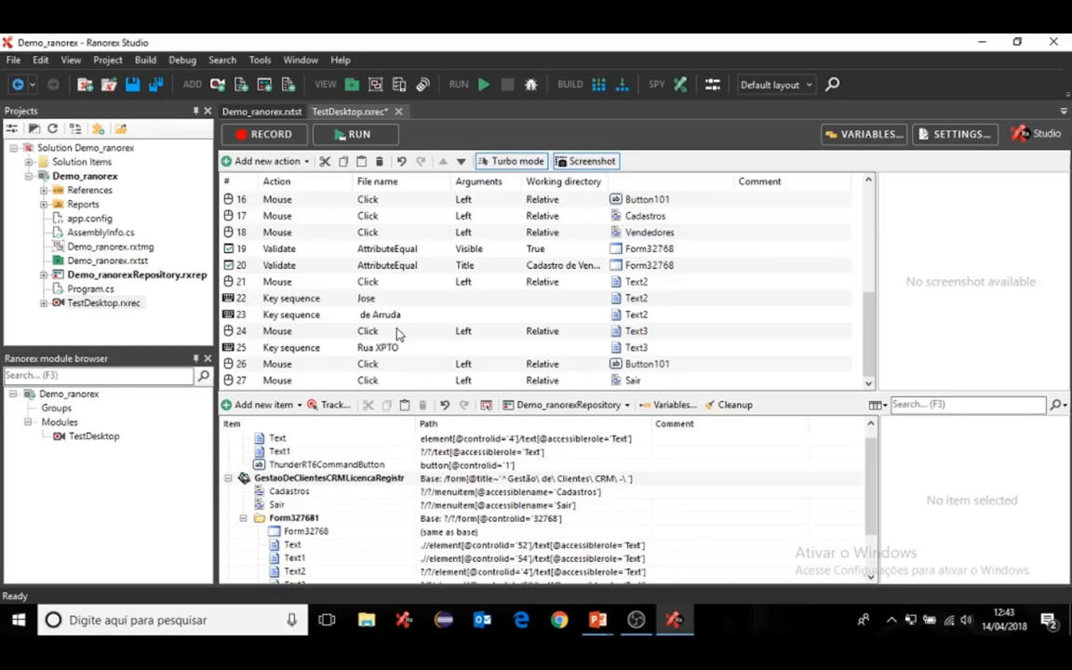
{"action": "scroll", "coordinate": [400, 334], "scroll_direction": "up", "scroll_amount": 5}
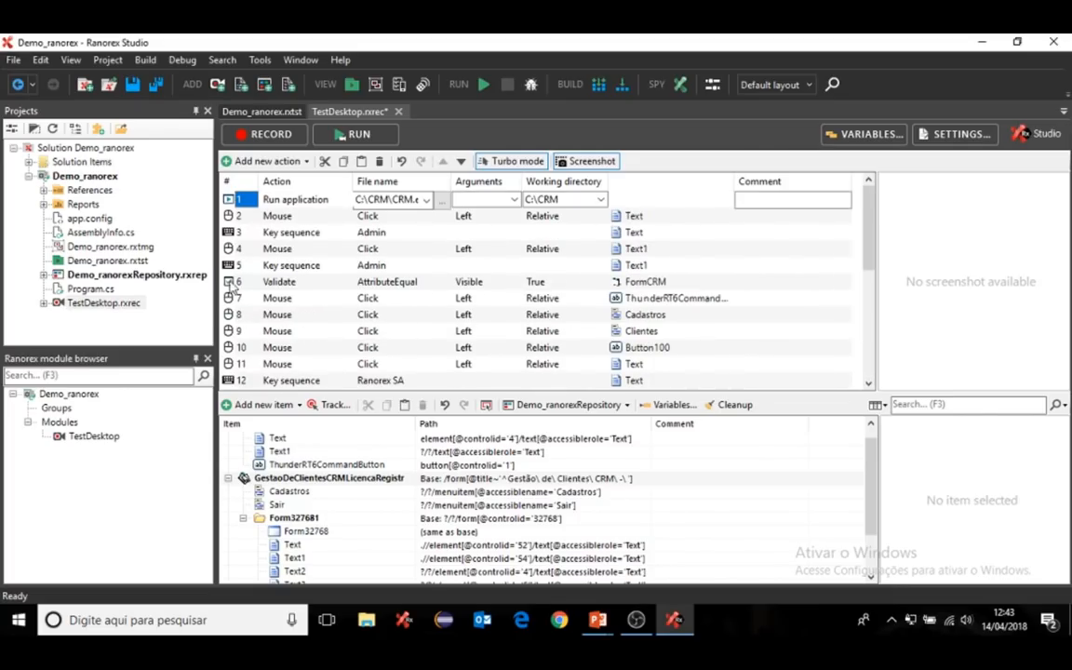
{"action": "left_click", "coordinate": [237, 218]}
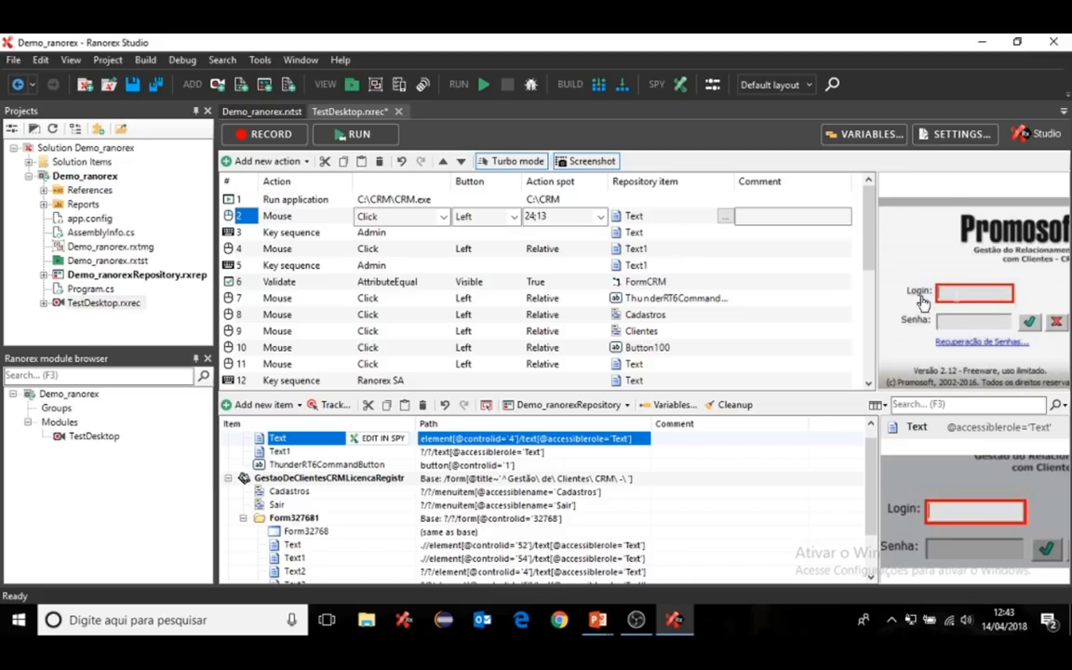
{"action": "left_click", "coordinate": [229, 234]}
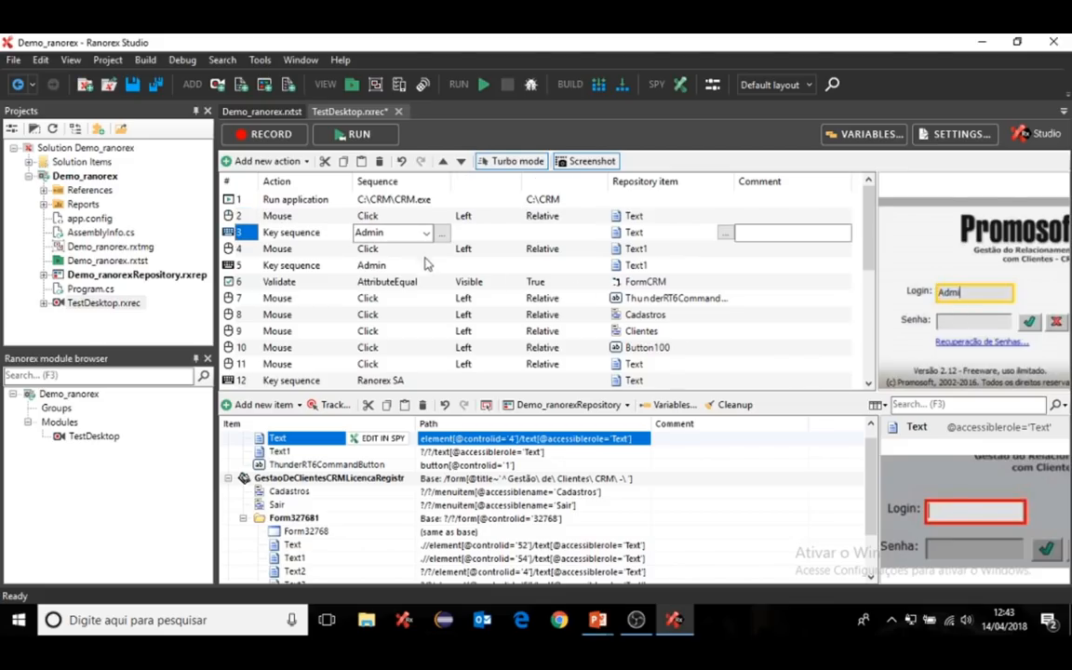
{"action": "double_click", "coordinate": [395, 234]}
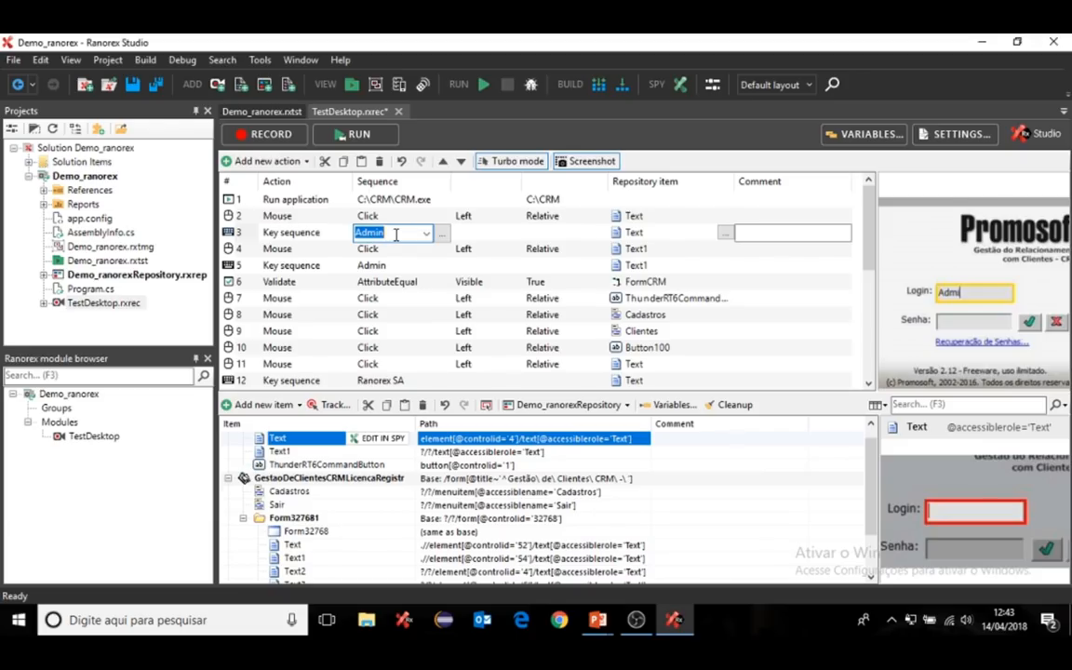
{"action": "left_click", "coordinate": [234, 266]}
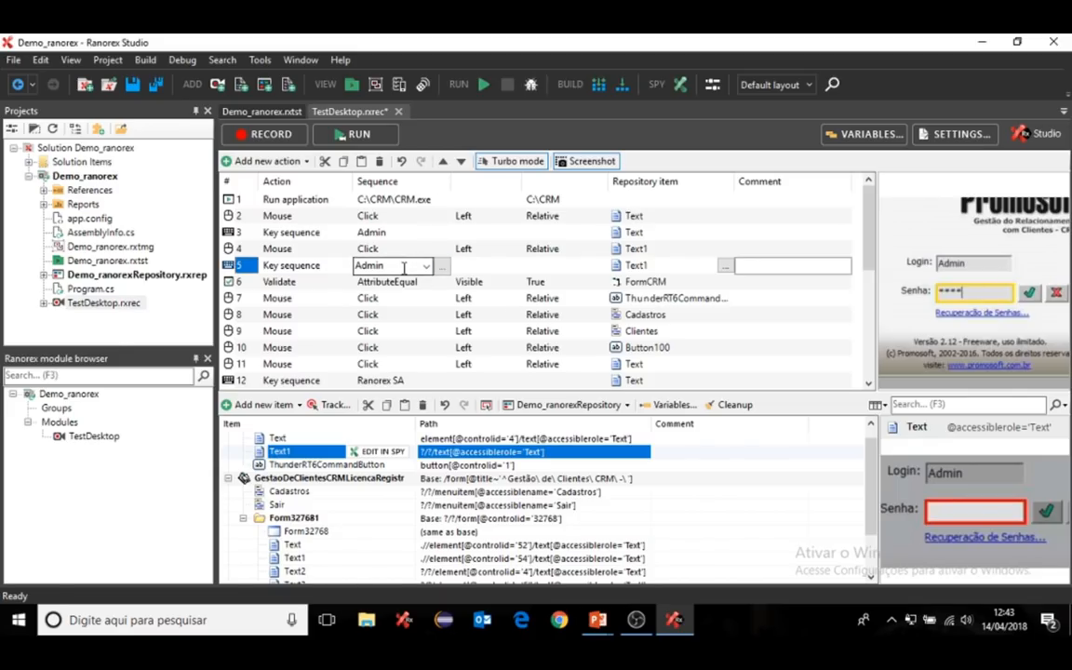
{"action": "double_click", "coordinate": [404, 268]}
{"action": "left_click", "coordinate": [233, 235]}
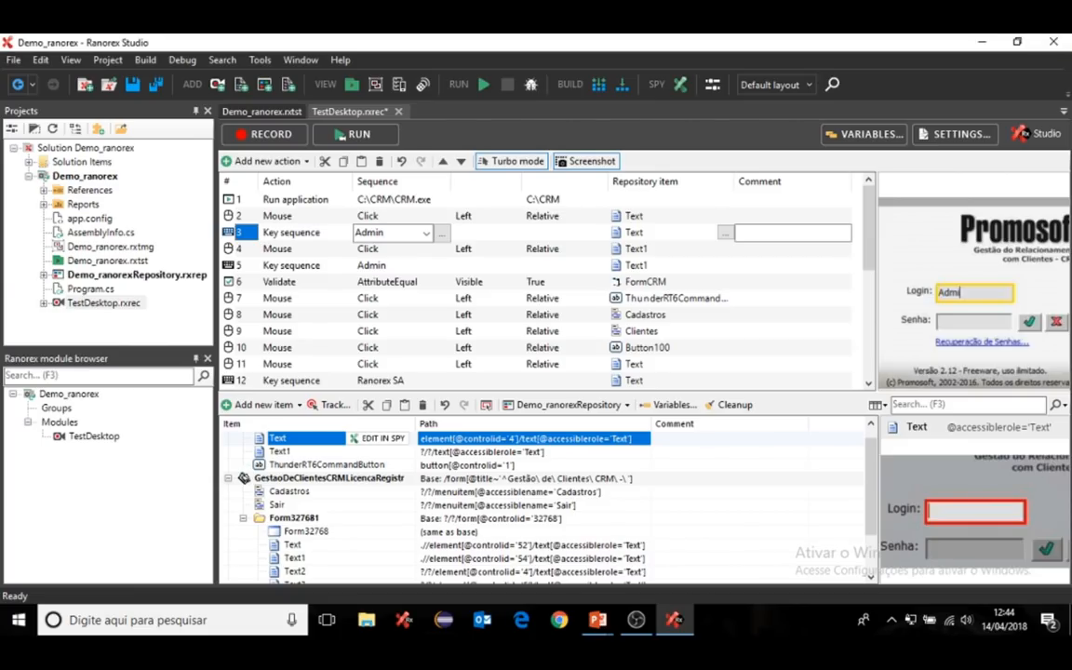
{"action": "left_click", "coordinate": [651, 218]}
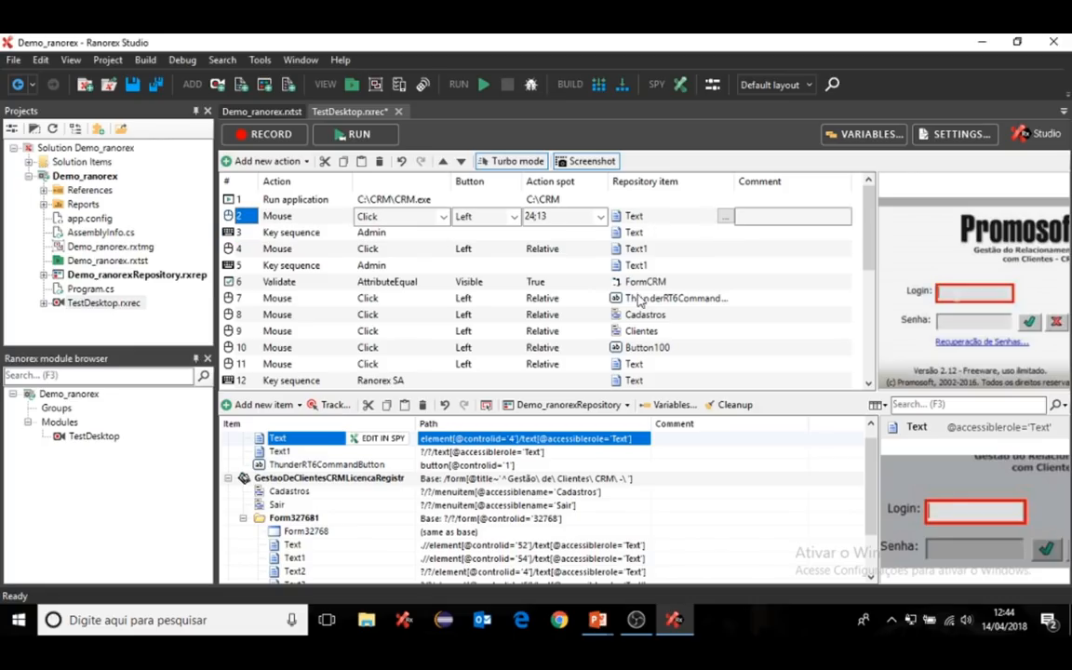
{"action": "scroll", "coordinate": [489, 438], "scroll_direction": "down", "scroll_amount": 1}
{"action": "scroll", "coordinate": [433, 445], "scroll_direction": "up", "scroll_amount": 2}
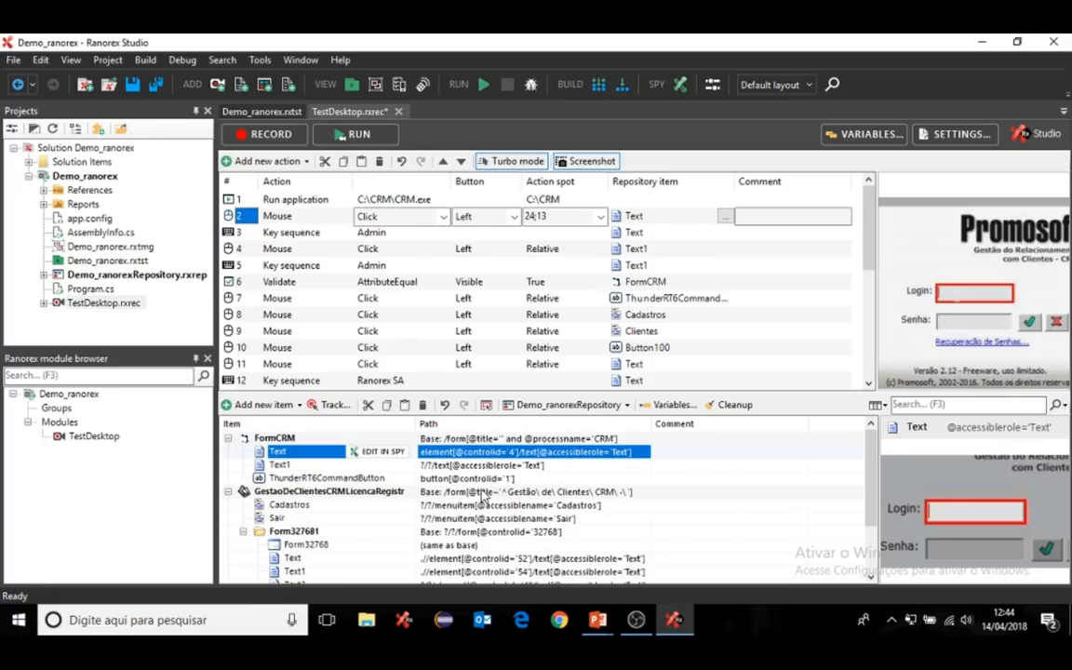
{"action": "left_click", "coordinate": [389, 453]}
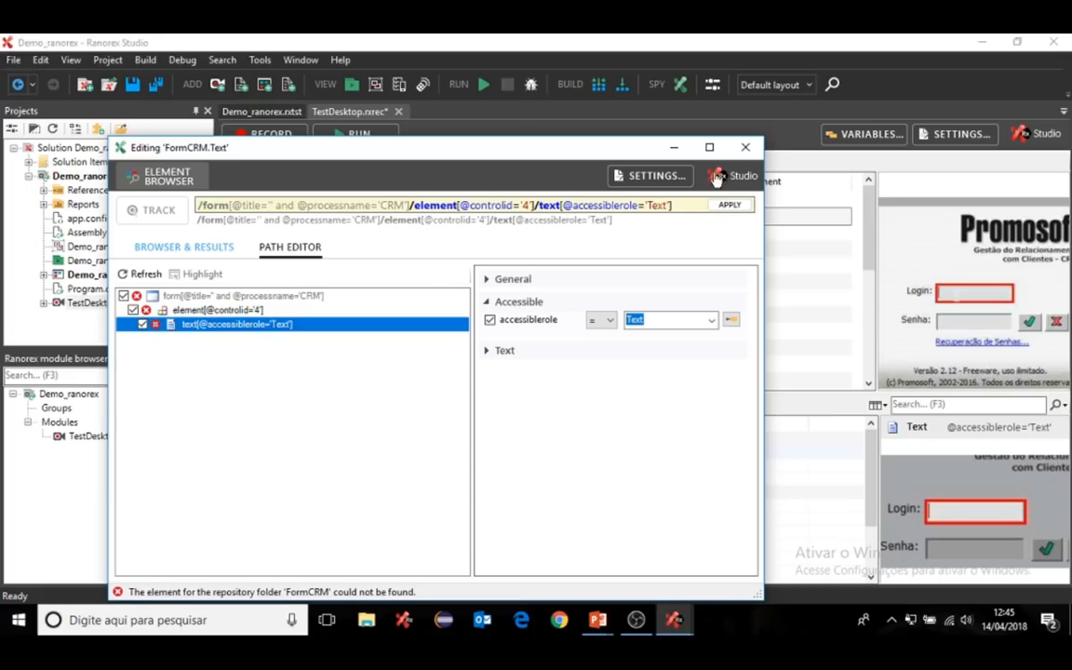
{"action": "left_click", "coordinate": [745, 148]}
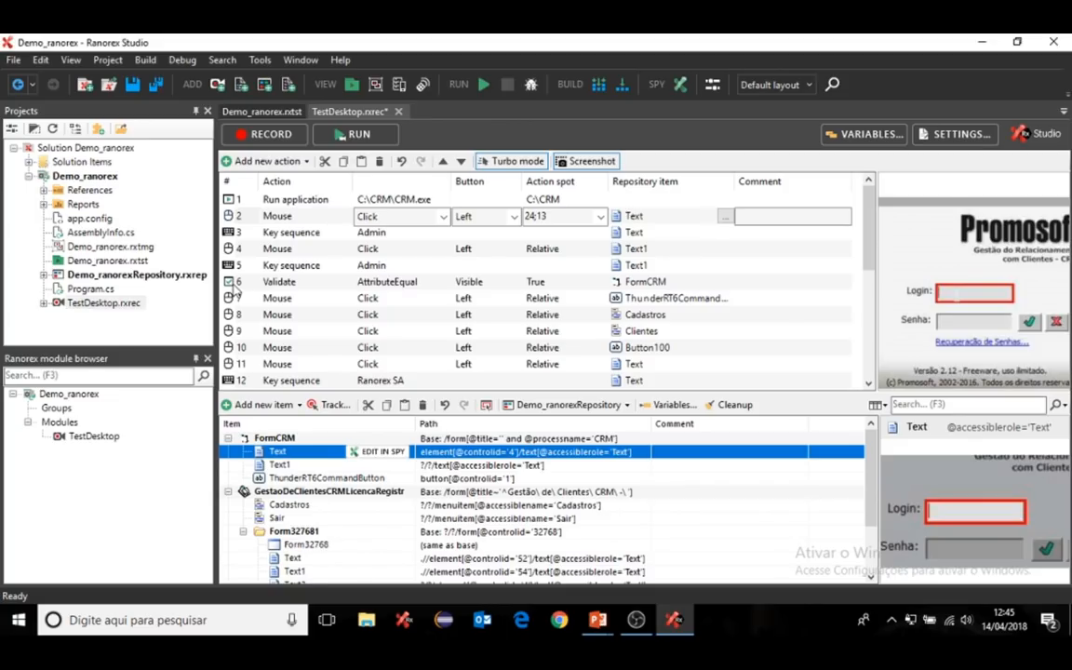
- Add a Capture screenshot report action for FormCRM after the login-form validation step
{"action": "left_click", "coordinate": [229, 285]}
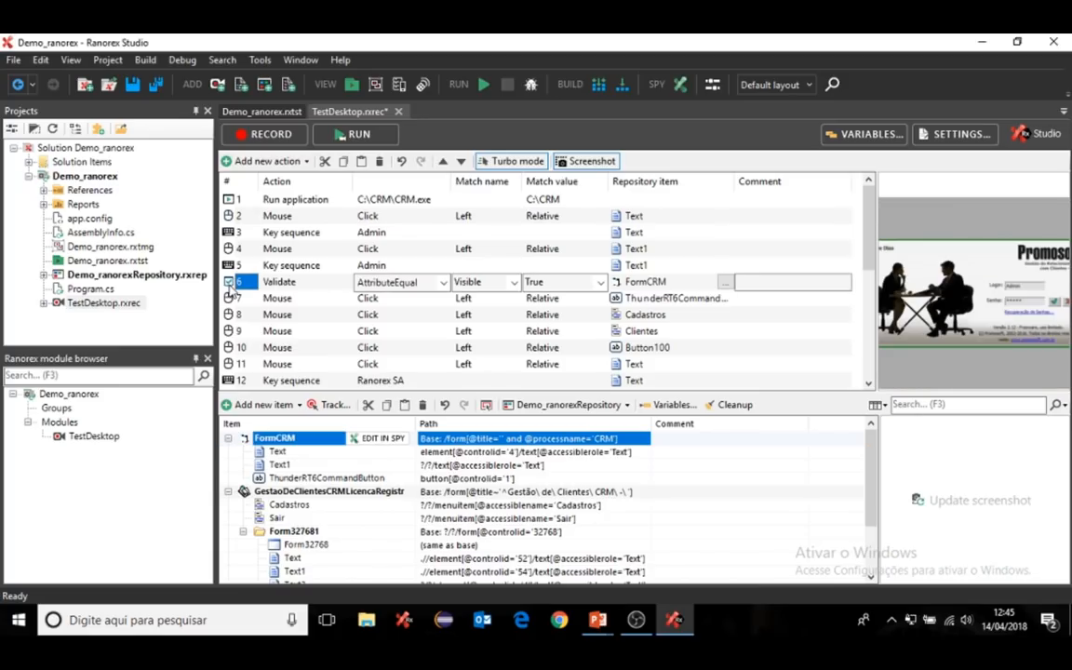
{"action": "right_click", "coordinate": [230, 287]}
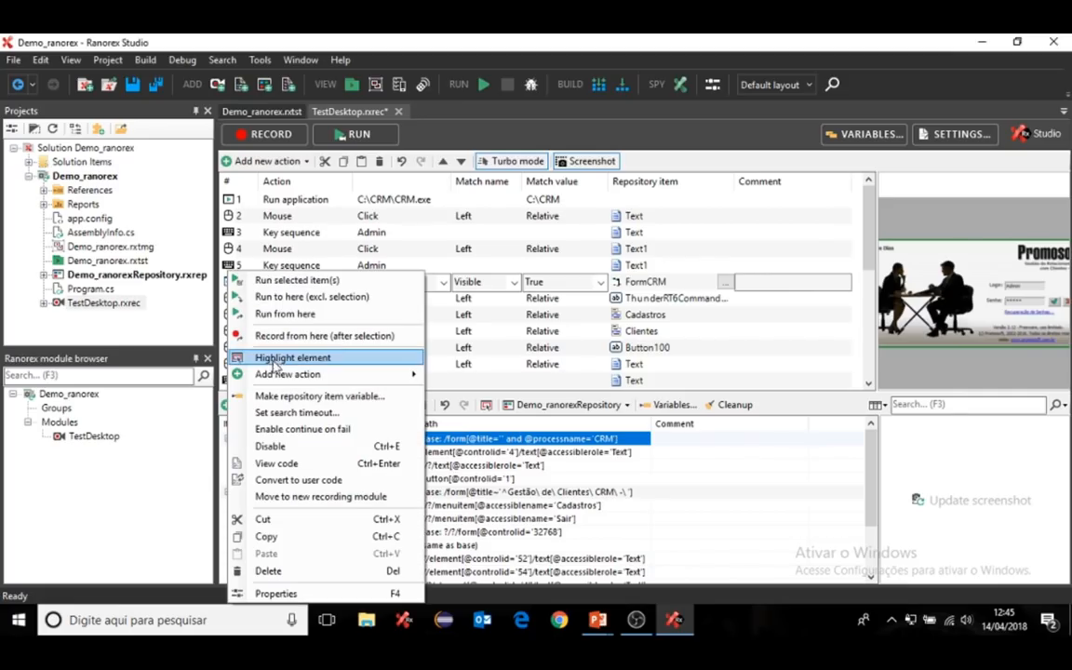
{"action": "mouse_move", "coordinate": [276, 375]}
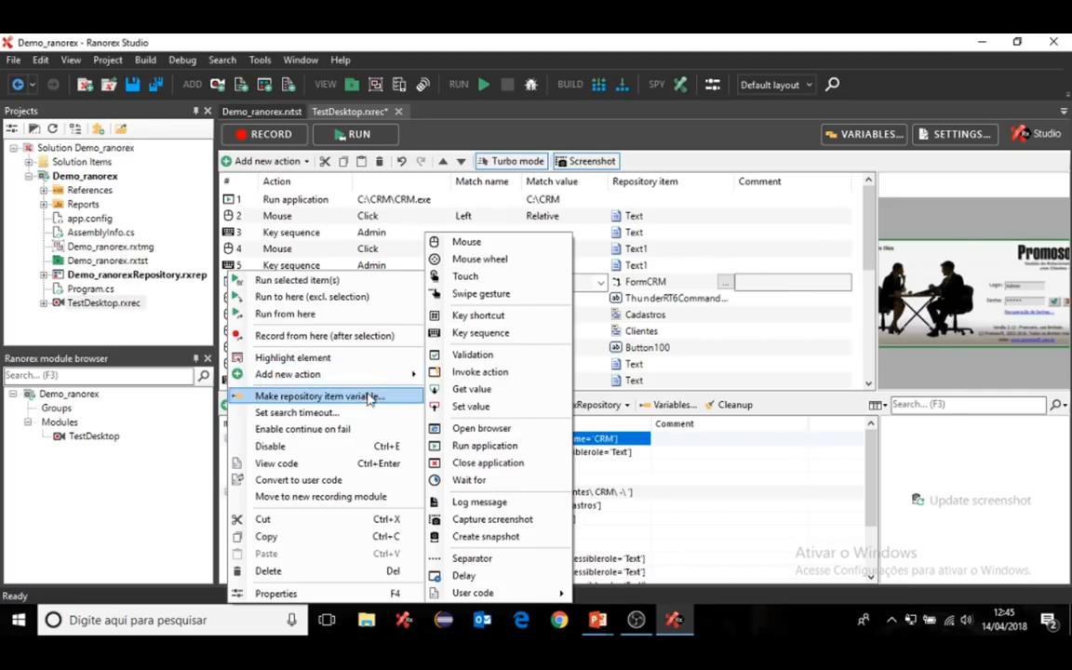
{"action": "left_click", "coordinate": [496, 521]}
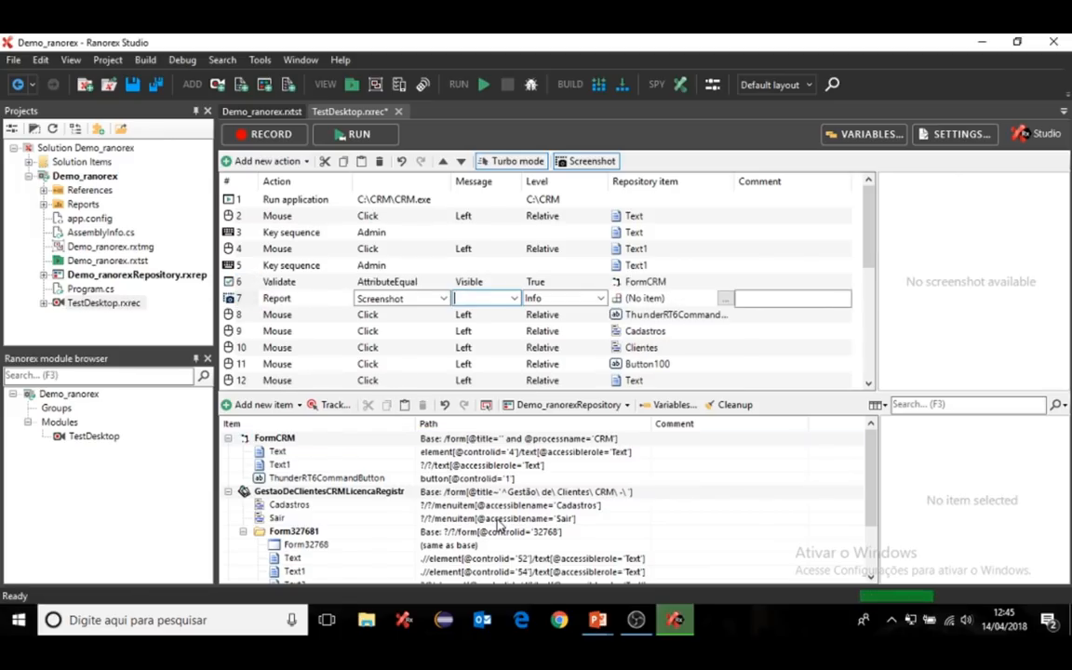
{"action": "left_click", "coordinate": [725, 299]}
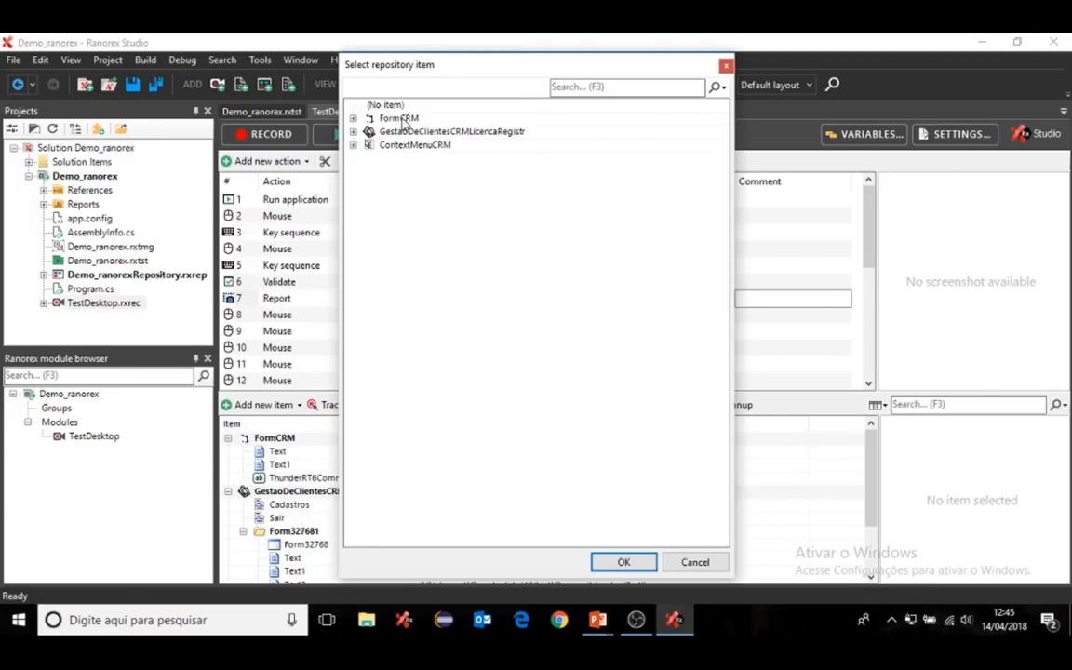
{"action": "left_click", "coordinate": [370, 117]}
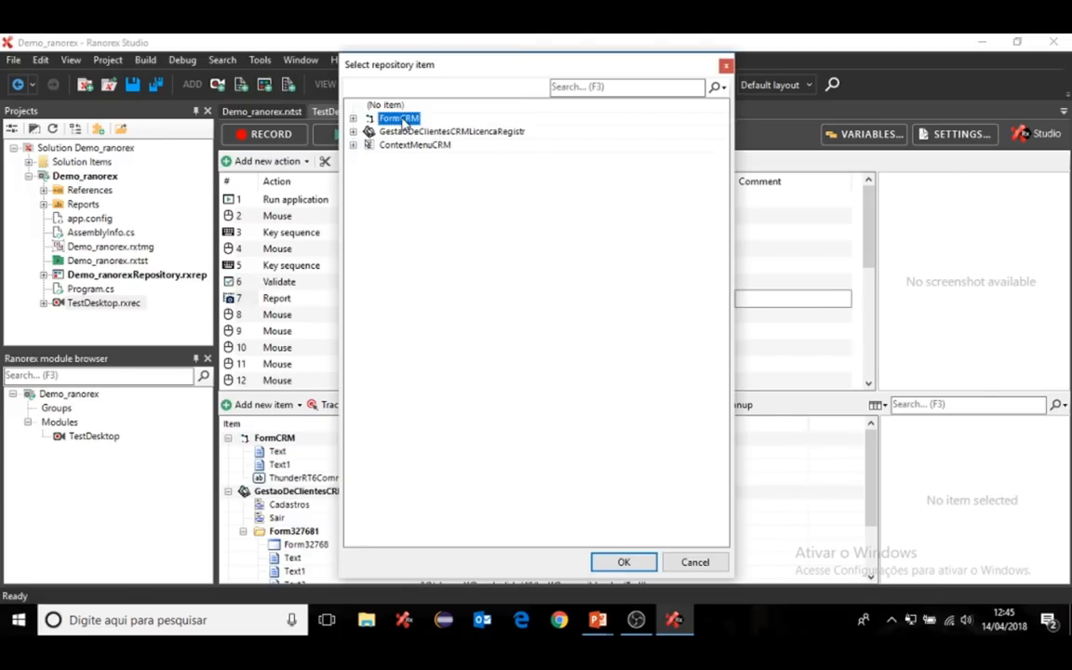
{"action": "left_click", "coordinate": [623, 562]}
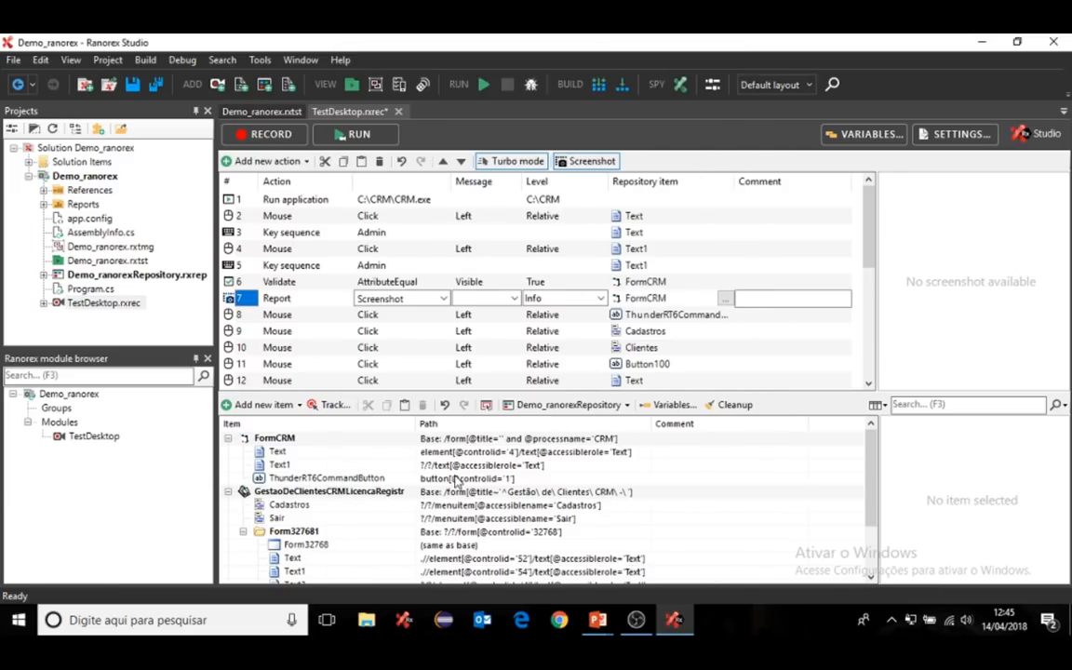
- Add a second screenshot action capturing Form327681 after the Form32768 validation step
{"action": "left_click_drag", "start_coordinate": [863, 197], "coordinate": [794, 318]}
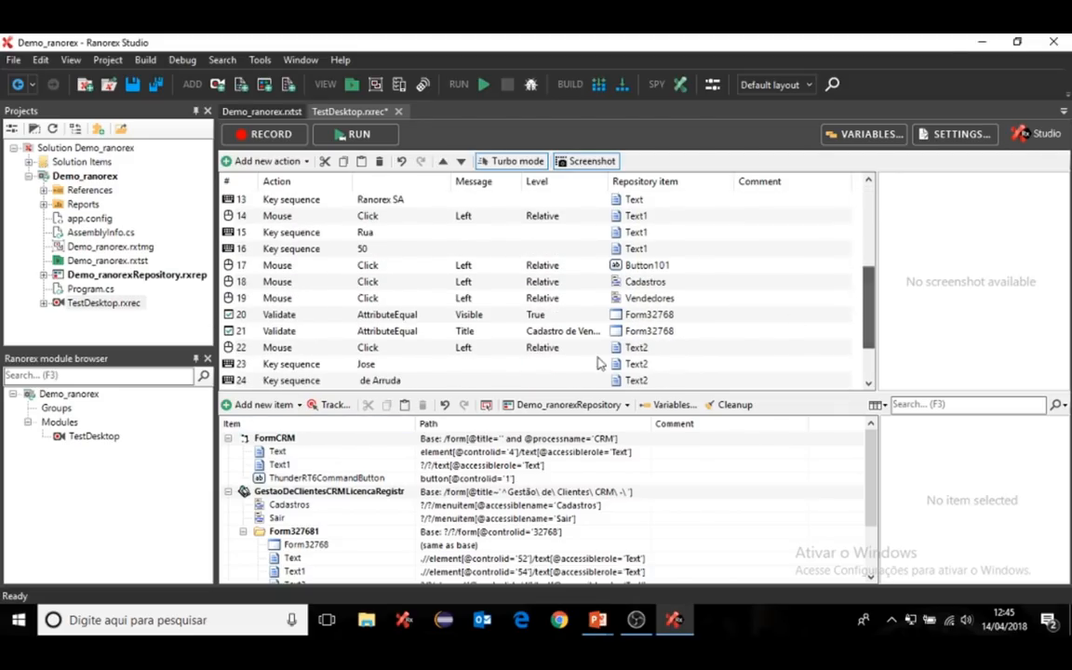
{"action": "left_click", "coordinate": [229, 318]}
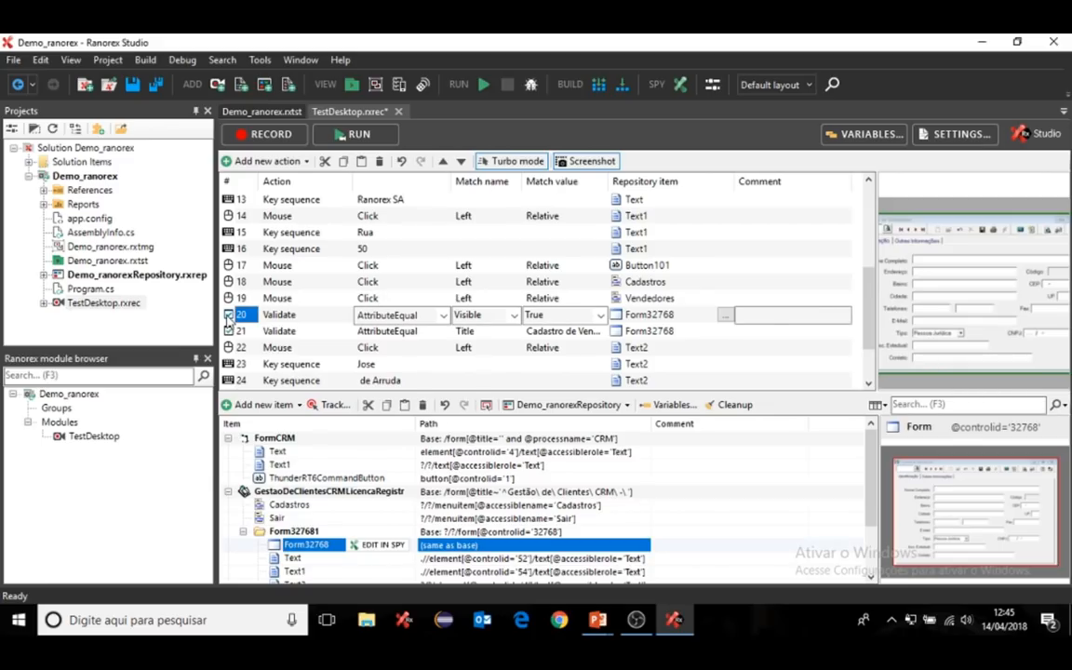
{"action": "right_click", "coordinate": [229, 319]}
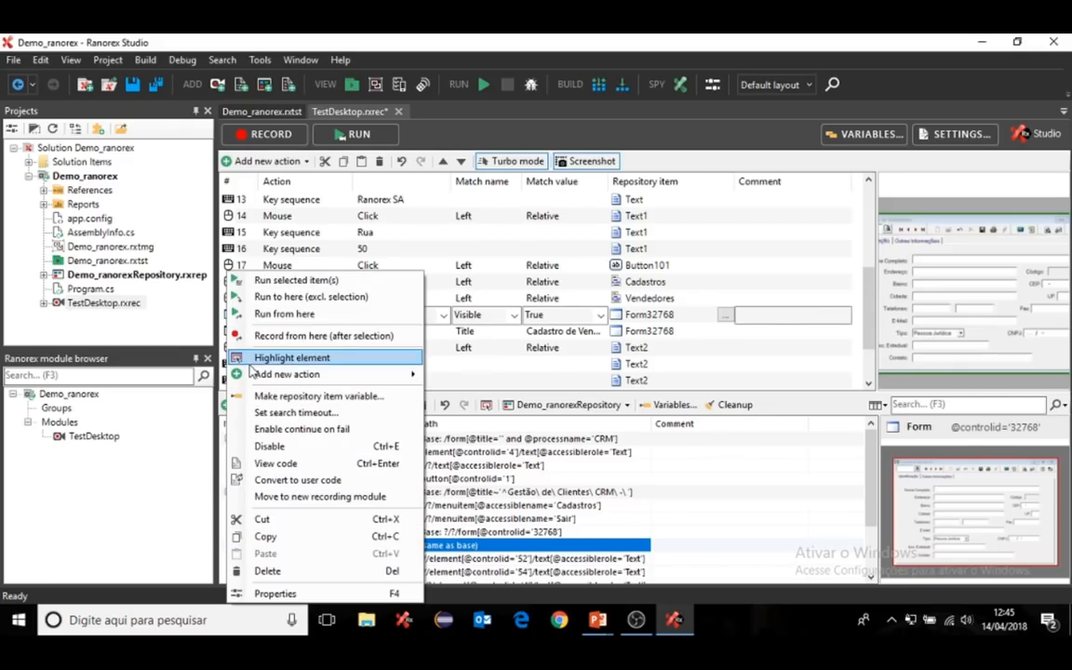
{"action": "mouse_move", "coordinate": [251, 375]}
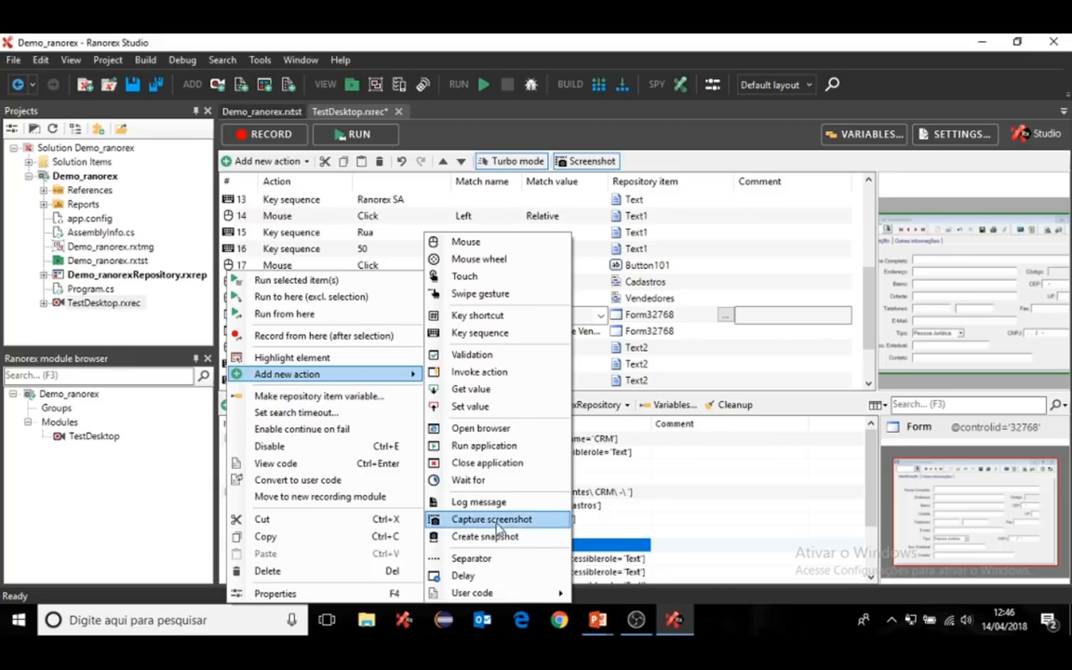
{"action": "left_click", "coordinate": [492, 520]}
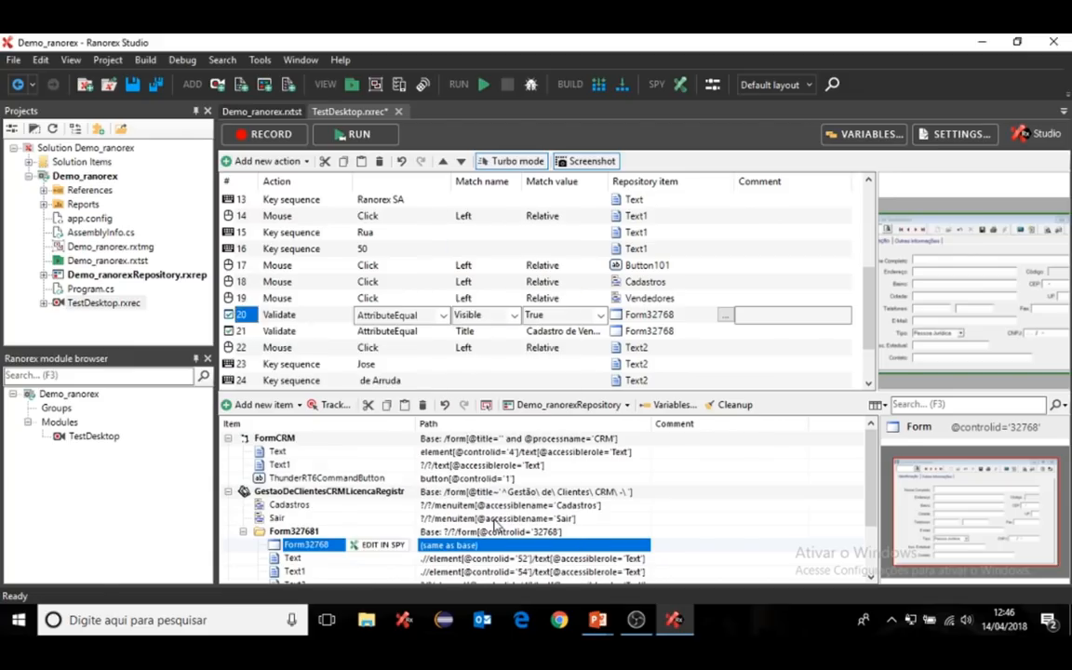
{"action": "left_click", "coordinate": [725, 330]}
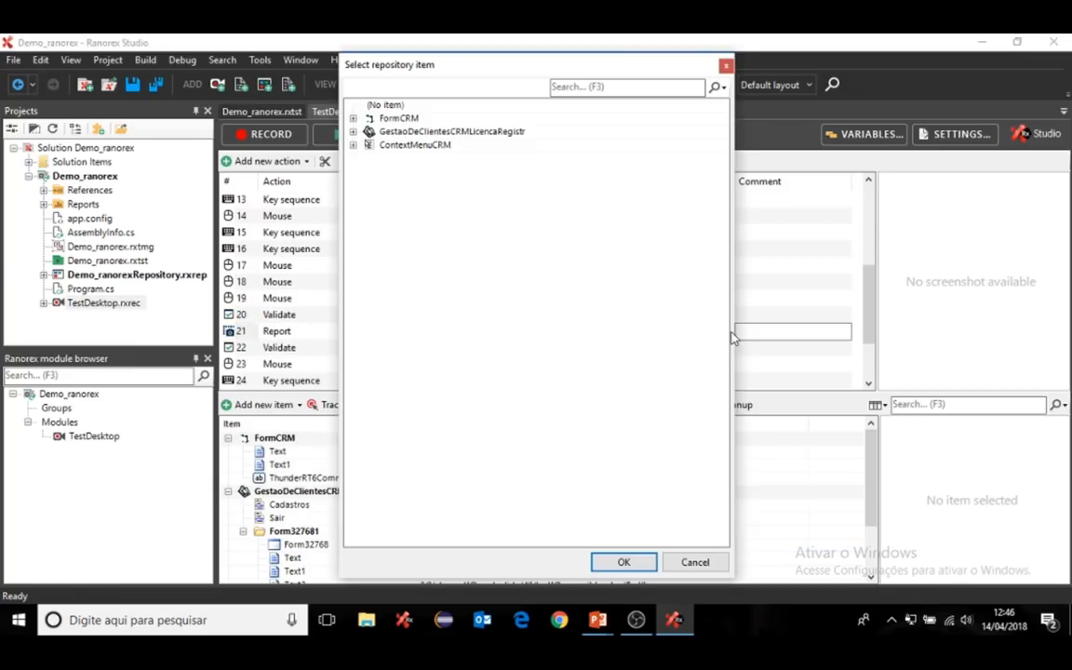
{"action": "left_click", "coordinate": [353, 131]}
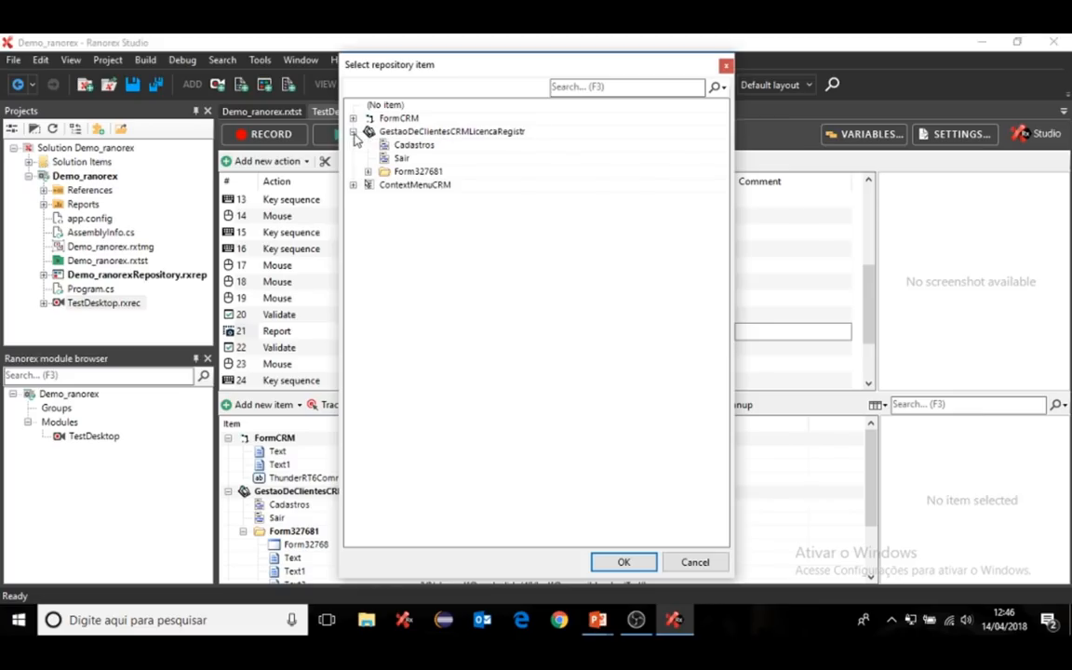
{"action": "left_click", "coordinate": [414, 173]}
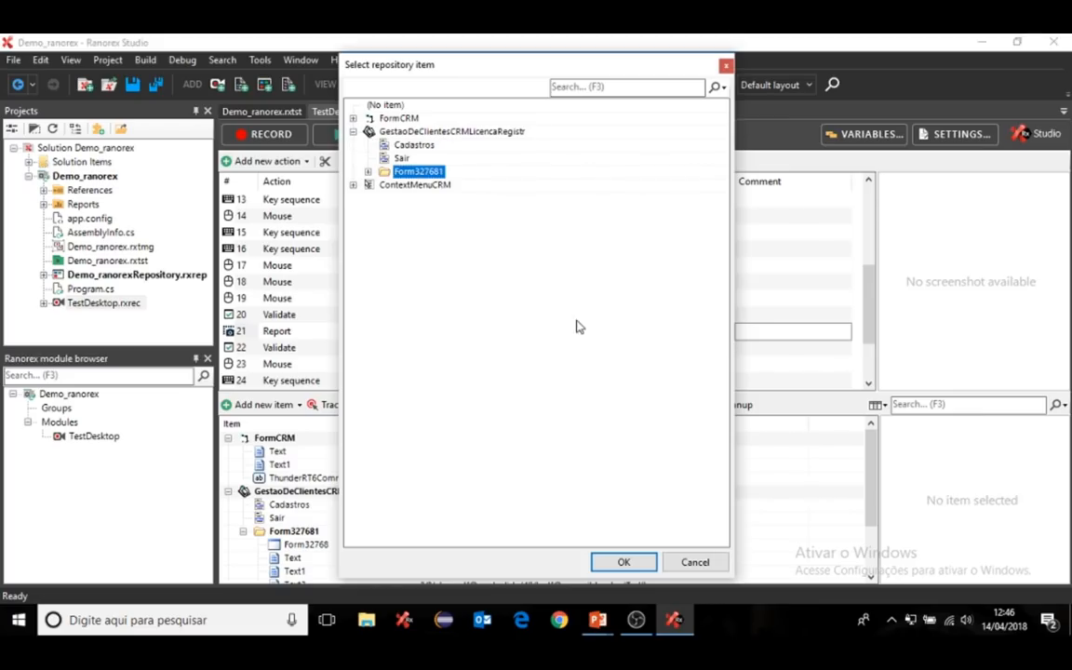
{"action": "left_click", "coordinate": [624, 563]}
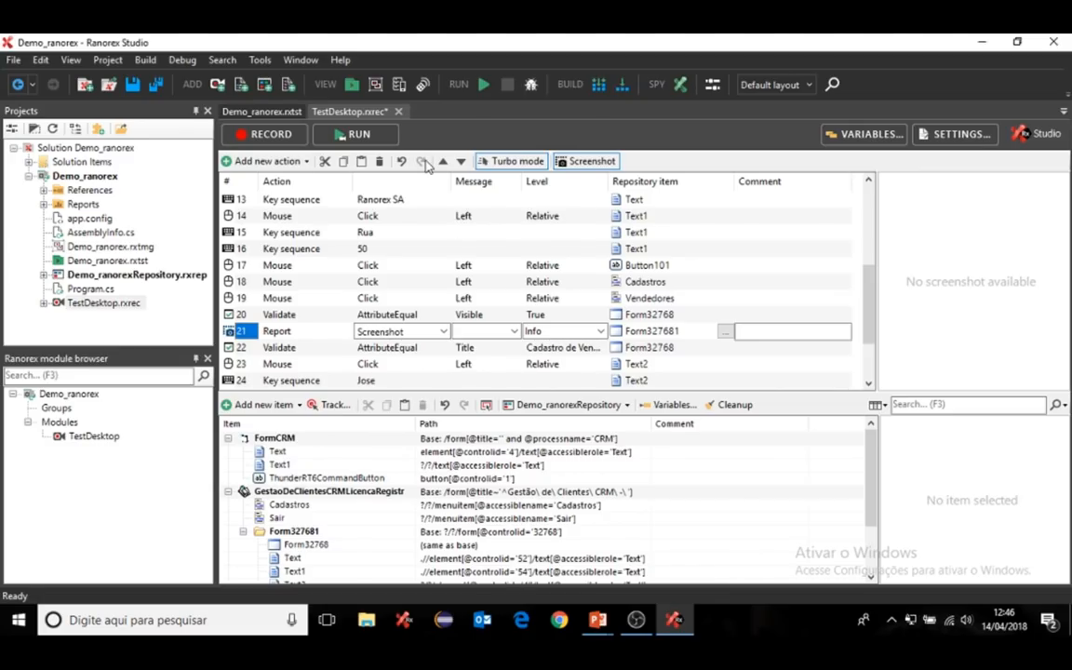
- Run the Demo_ranorex suite, letting playback log into the CRM with the admin credentials
{"action": "left_click", "coordinate": [263, 113]}
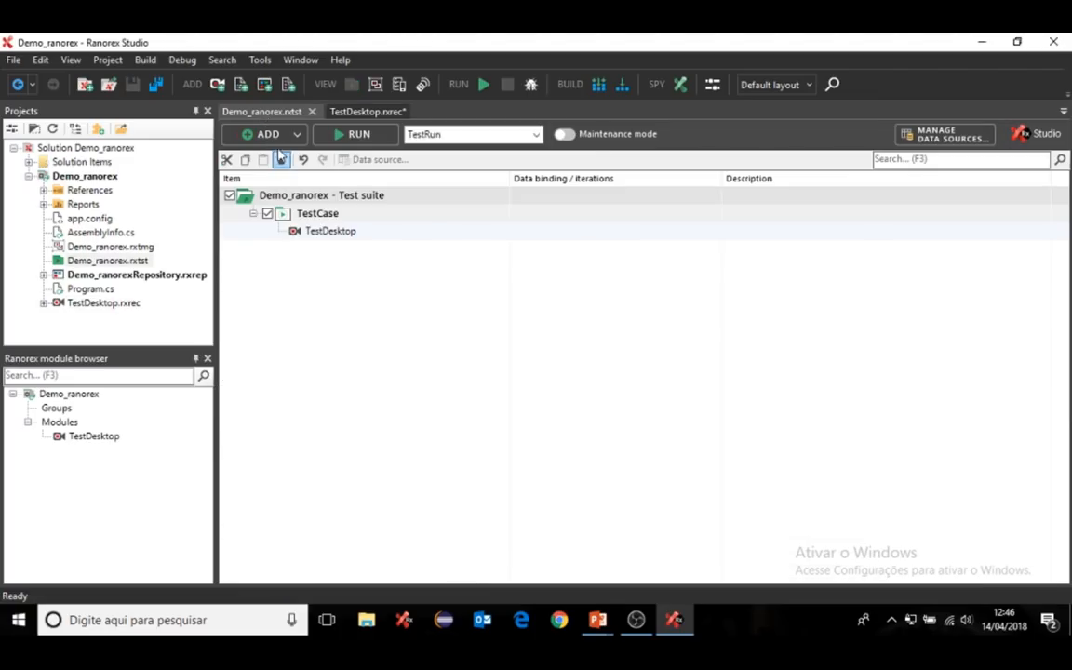
{"action": "left_click", "coordinate": [347, 137]}
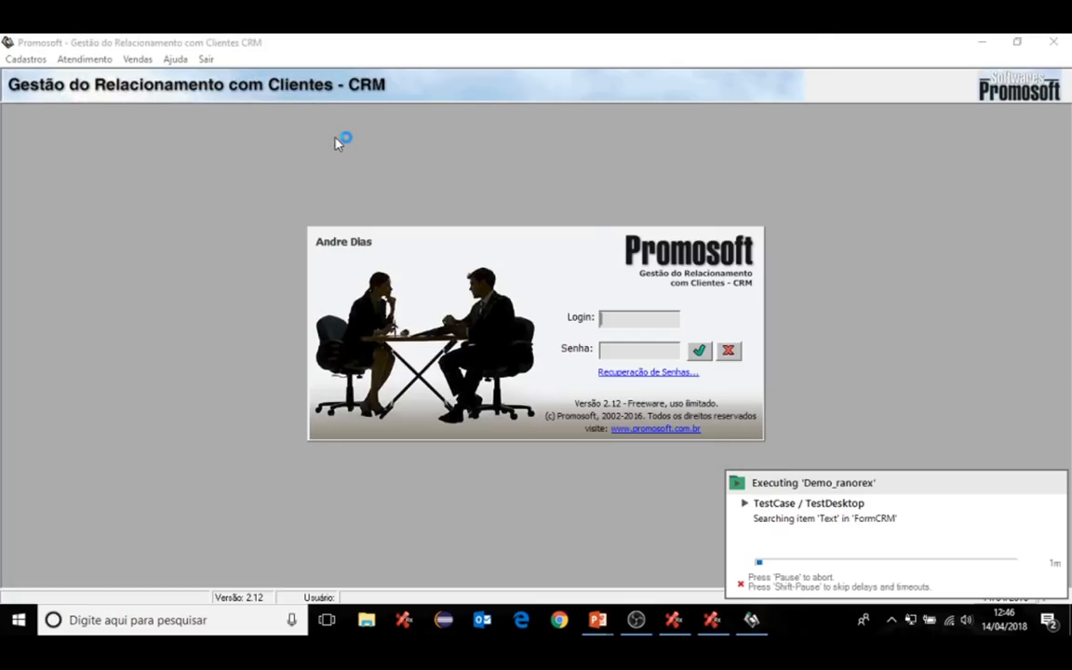
{"action": "type", "text": "Admin"}
{"action": "key", "text": "Tab"}
{"action": "type", "text": "*******"}
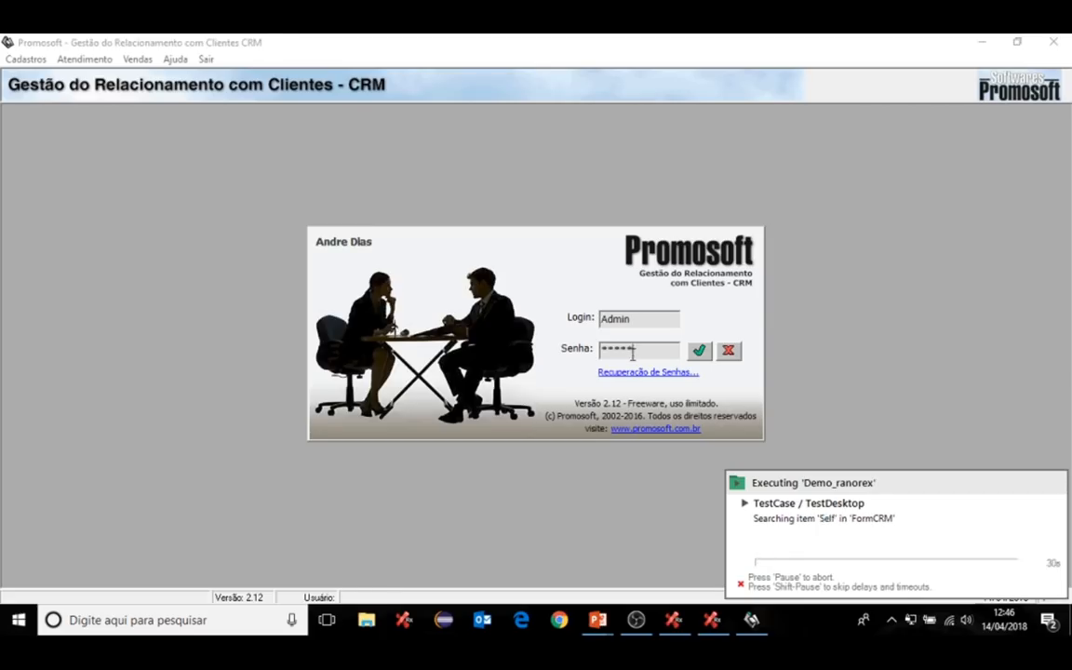
{"action": "left_click", "coordinate": [700, 351]}
- Let playback register the client company Ranorex SA with its address
{"action": "left_click", "coordinate": [26, 60]}
{"action": "left_click", "coordinate": [50, 79]}
{"action": "left_click", "coordinate": [215, 142]}
{"action": "left_click", "coordinate": [187, 198]}
{"action": "type", "text": "Ranorex SA"}
{"action": "left_click", "coordinate": [173, 248]}
{"action": "type", "text": "Rua 50"}
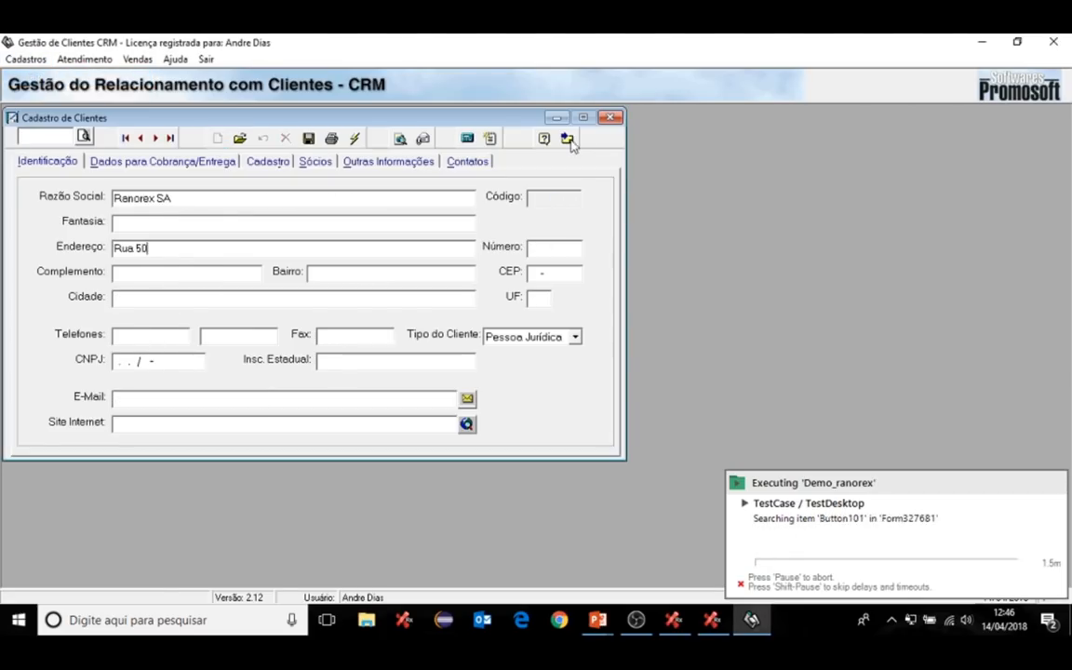
{"action": "left_click", "coordinate": [567, 139]}
- Let playback register the seller, close the form and exit the CRM
{"action": "left_click", "coordinate": [27, 60]}
{"action": "left_click", "coordinate": [63, 95]}
{"action": "left_click", "coordinate": [463, 199]}
{"action": "left_click", "coordinate": [456, 258]}
{"action": "left_click", "coordinate": [444, 285]}
{"action": "type", "text": "Rua XPTO"}
{"action": "left_click", "coordinate": [762, 200]}
{"action": "left_click", "coordinate": [207, 59]}
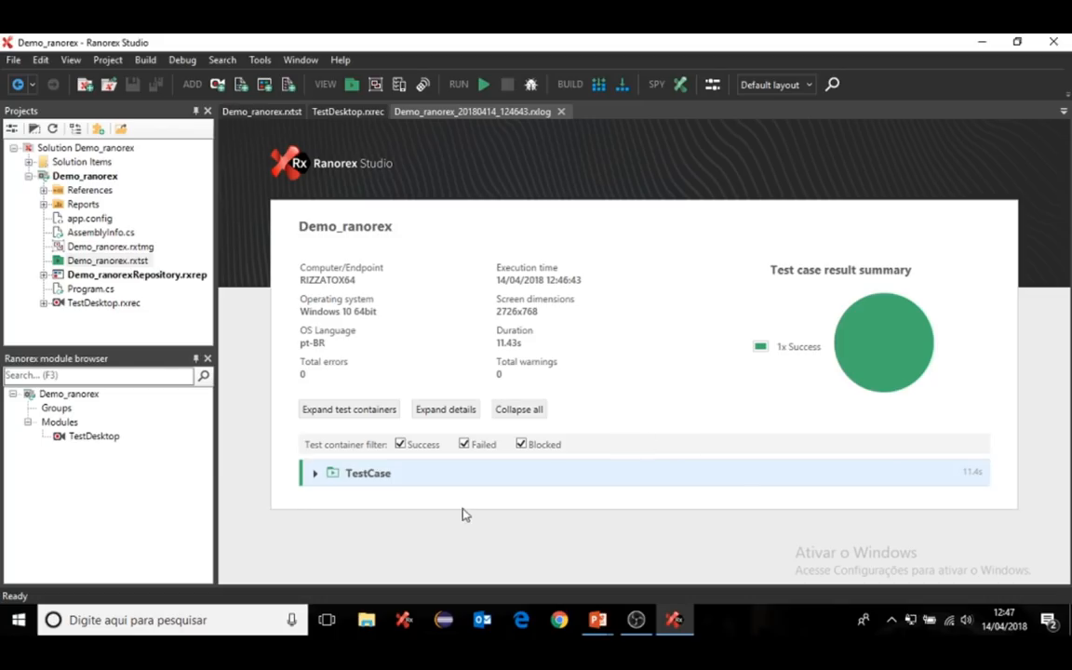
- Expand the TestCase and TestDesktop report entries and scroll into the execution log
{"action": "left_click", "coordinate": [315, 475]}
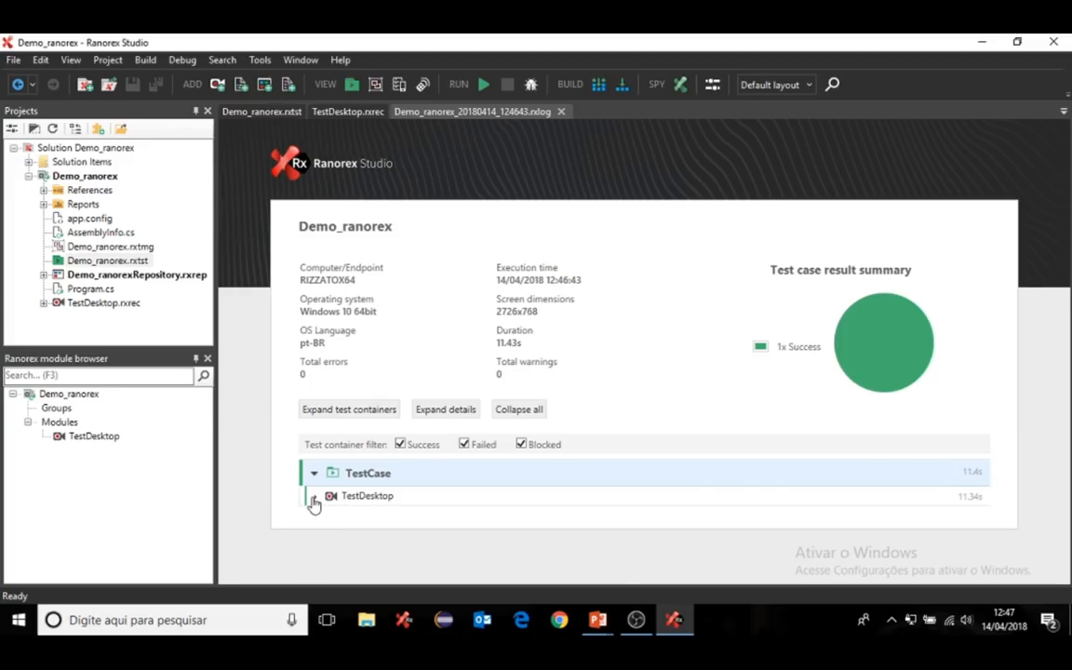
{"action": "left_click", "coordinate": [314, 498]}
{"action": "scroll", "coordinate": [516, 419], "scroll_direction": "down", "scroll_amount": 3}
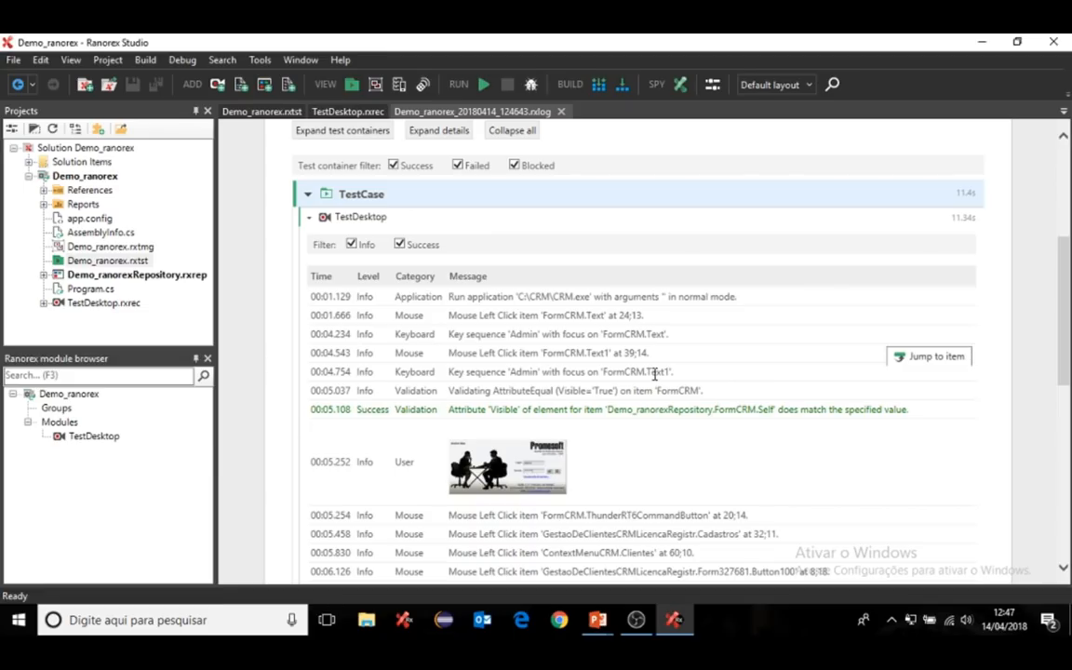
{"action": "scroll", "coordinate": [650, 448], "scroll_direction": "down", "scroll_amount": 3}
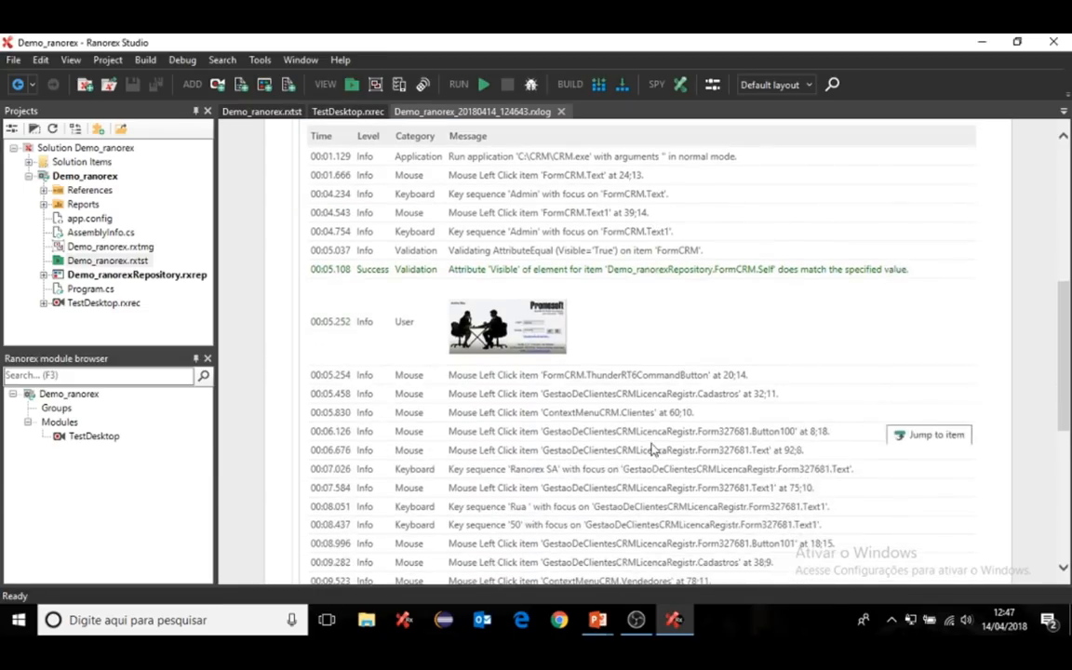
- Enlarge and close the login and Cadastro de Vendedores screenshots in the log
{"action": "left_click", "coordinate": [521, 337]}
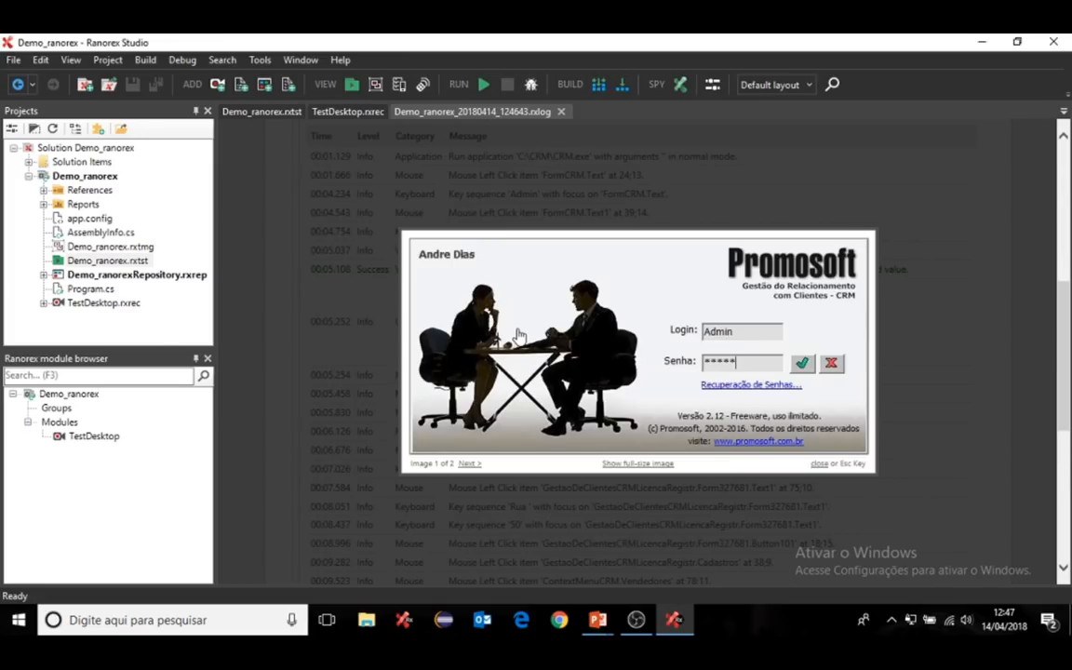
{"action": "left_click", "coordinate": [586, 316]}
{"action": "scroll", "coordinate": [617, 352], "scroll_direction": "down", "scroll_amount": 7}
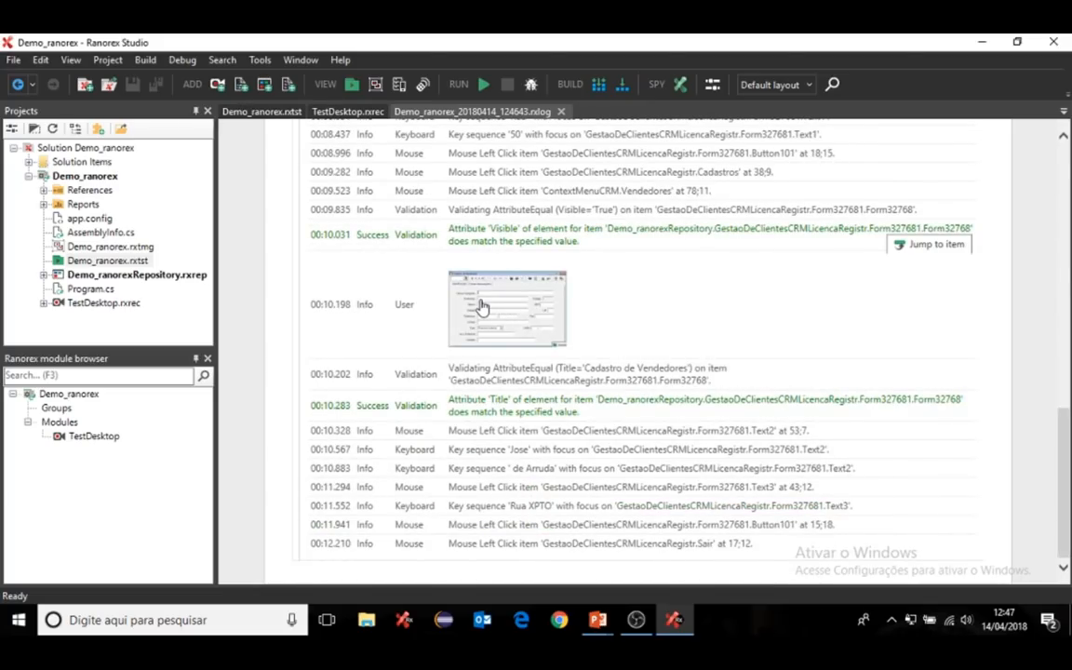
{"action": "left_click", "coordinate": [481, 307]}
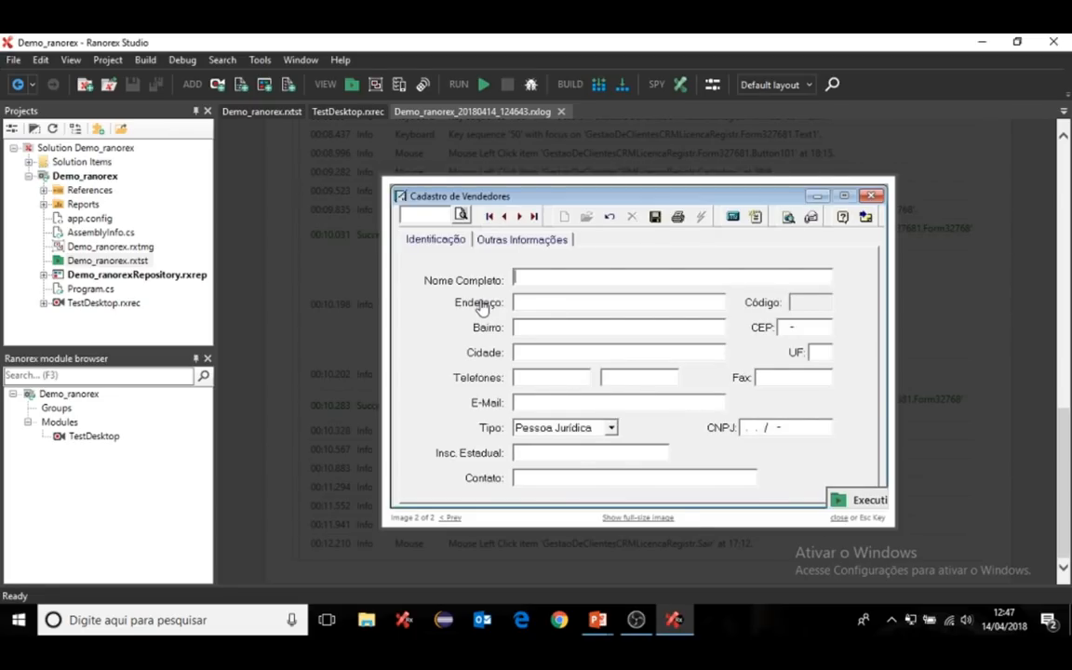
{"action": "left_click", "coordinate": [528, 307]}
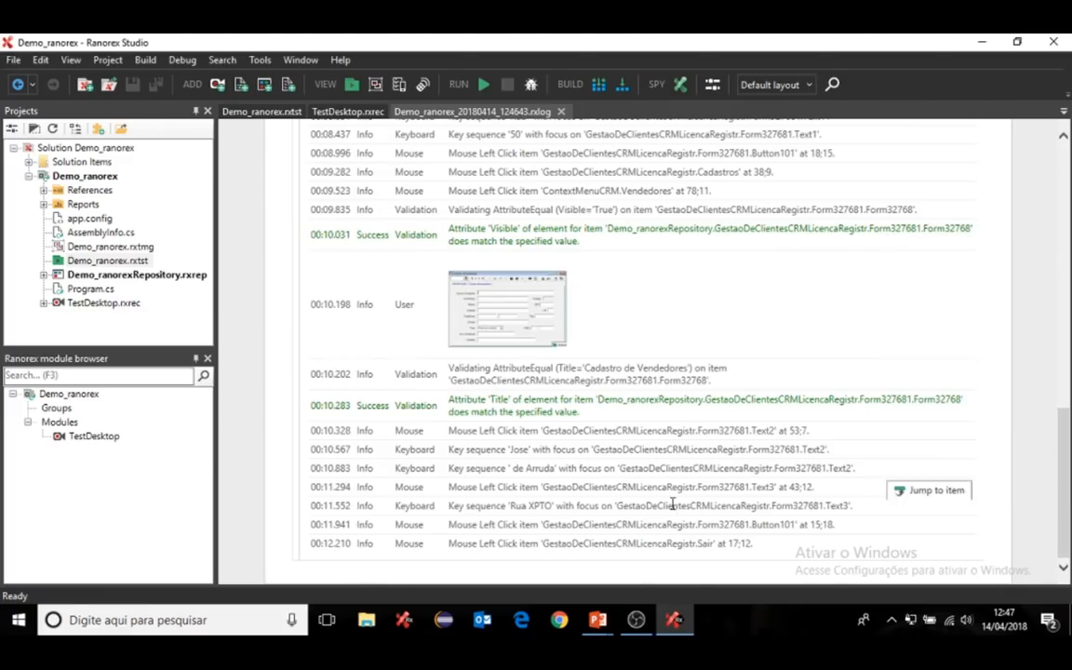
- Scroll up and down through the full TestDesktop execution log
{"action": "scroll", "coordinate": [614, 456], "scroll_direction": "up", "scroll_amount": 3}
{"action": "scroll", "coordinate": [615, 456], "scroll_direction": "up", "scroll_amount": 10}
{"action": "scroll", "coordinate": [614, 456], "scroll_direction": "down", "scroll_amount": 5}
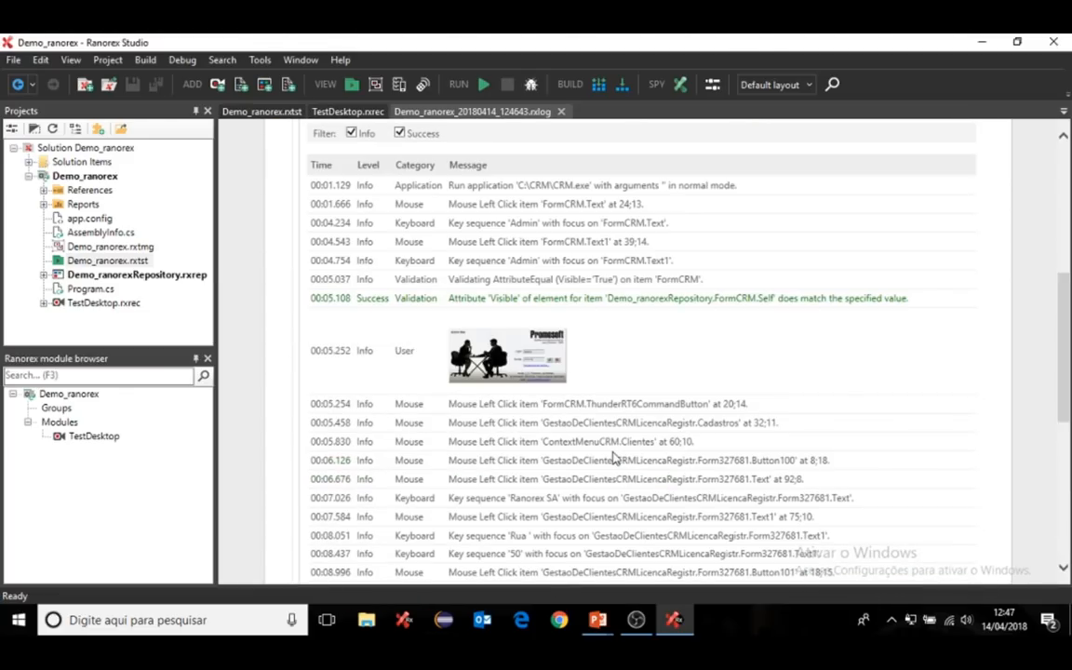
{"action": "scroll", "coordinate": [614, 456], "scroll_direction": "down", "scroll_amount": 3}
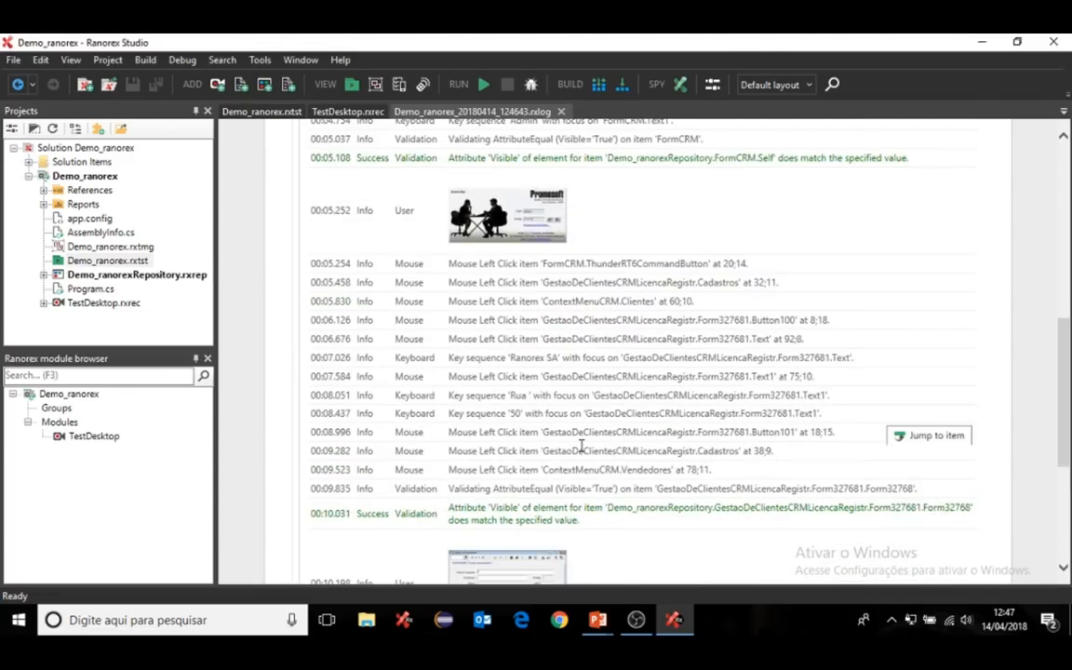
{"action": "scroll", "coordinate": [614, 456], "scroll_direction": "down", "scroll_amount": 4}
{"action": "scroll", "coordinate": [582, 451], "scroll_direction": "down", "scroll_amount": 2}
{"action": "scroll", "coordinate": [582, 451], "scroll_direction": "up", "scroll_amount": 15}
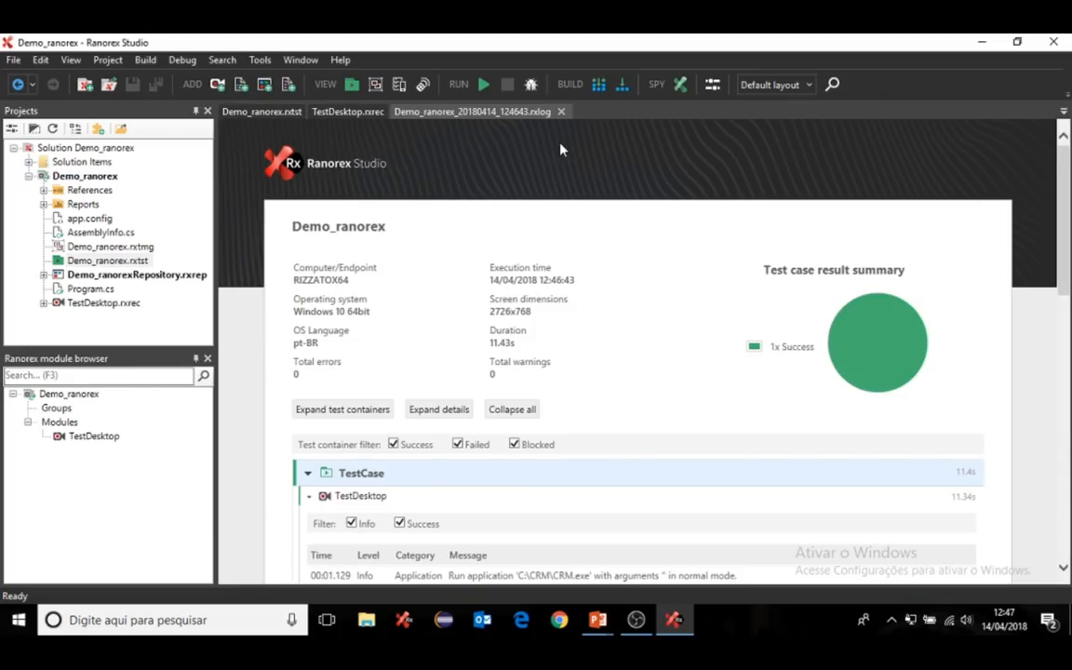
- Close the report and select TestDesktop actions 1–8, from Run application to the login click
{"action": "left_click", "coordinate": [561, 111]}
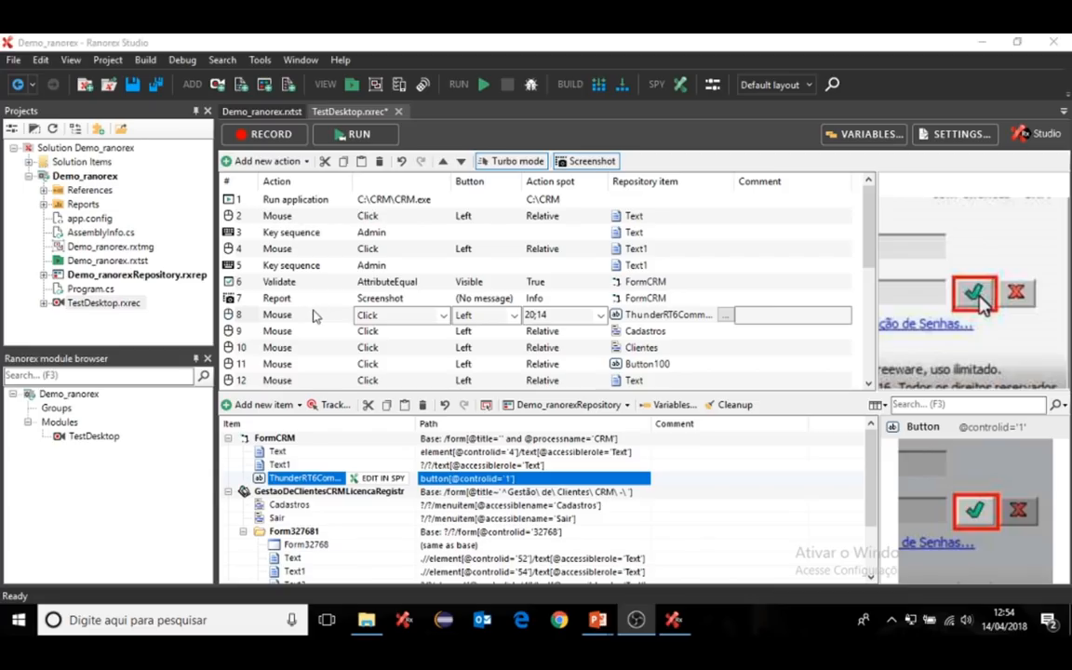
{"action": "left_click", "coordinate": [233, 319]}
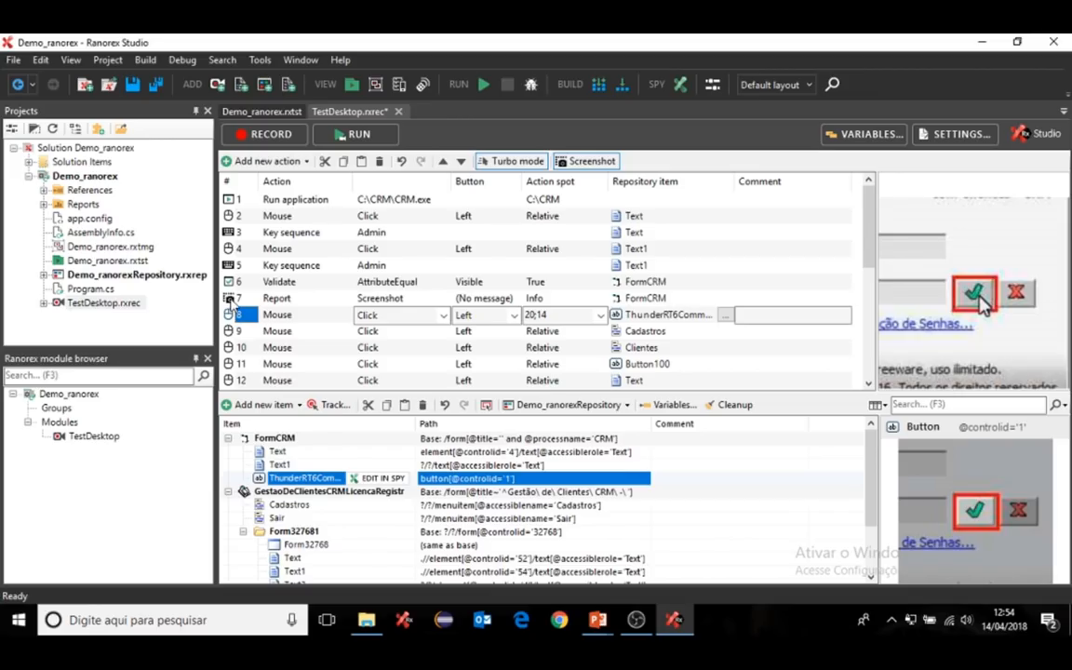
{"action": "left_click", "coordinate": [230, 299], "text": "ctrl"}
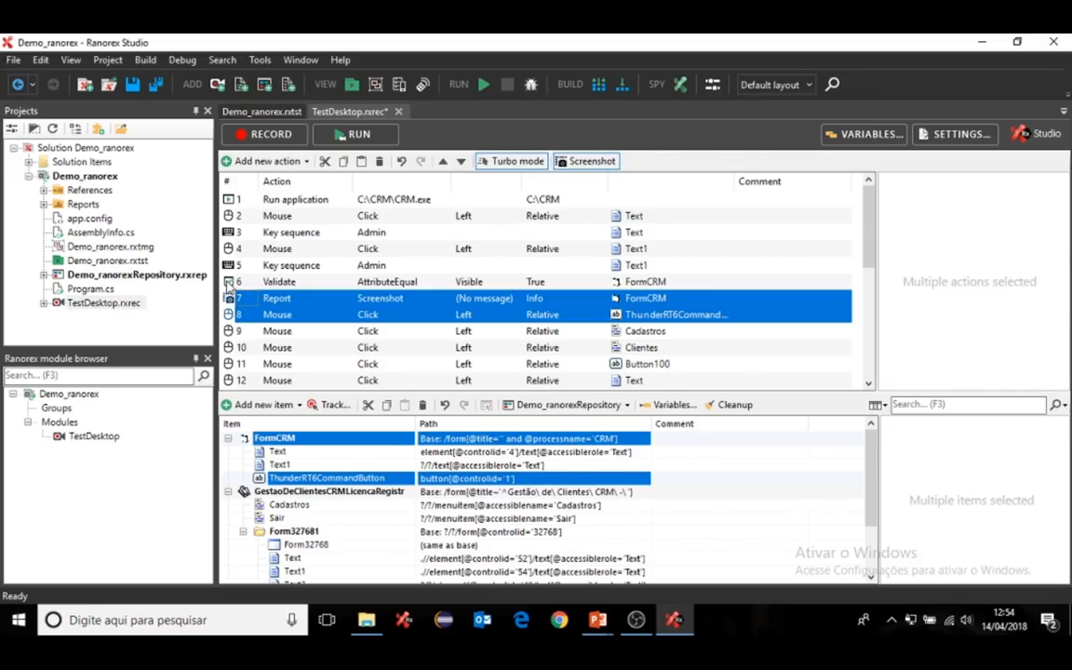
{"action": "left_click", "coordinate": [235, 282], "text": "ctrl"}
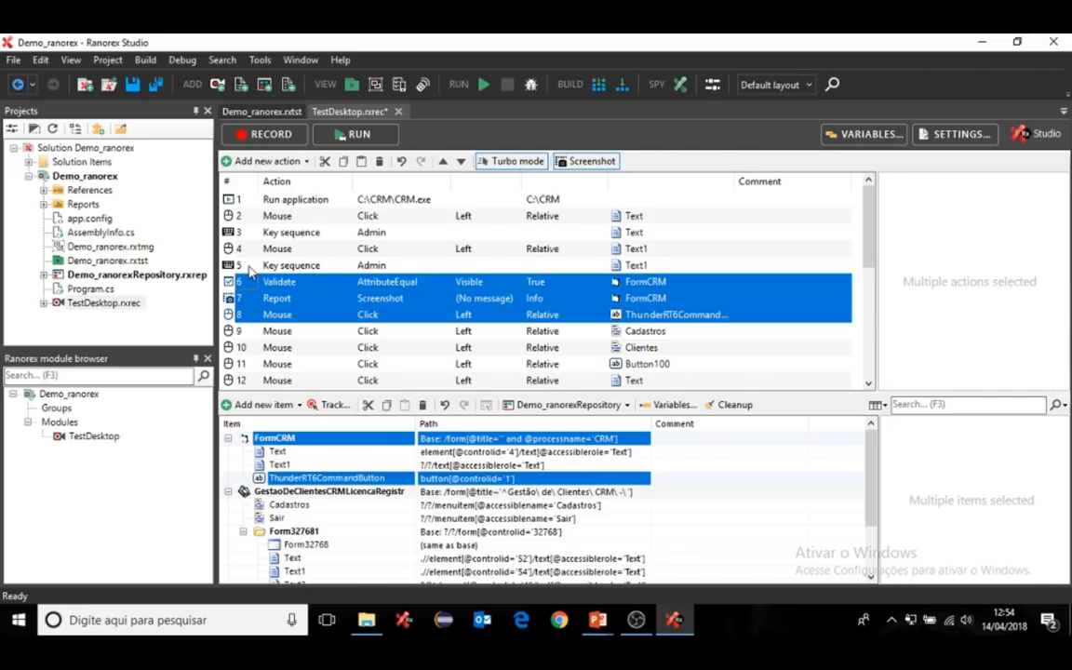
{"action": "left_click", "coordinate": [236, 265], "text": "ctrl"}
{"action": "left_click", "coordinate": [243, 248], "text": "ctrl"}
{"action": "left_click", "coordinate": [238, 231], "text": "ctrl"}
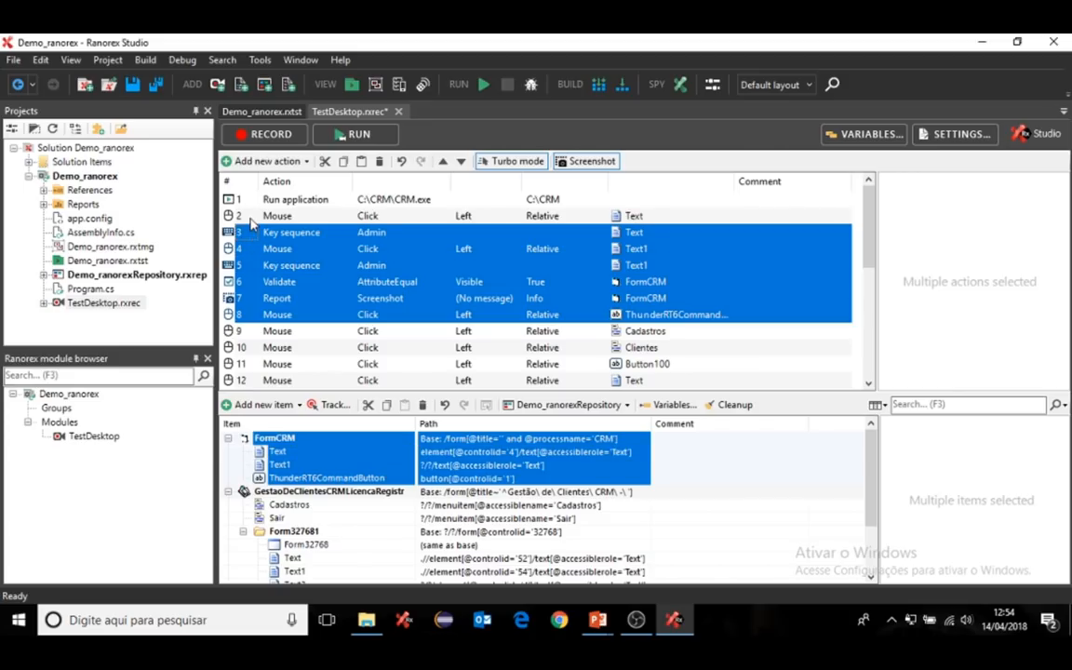
{"action": "left_click", "coordinate": [236, 215], "text": "ctrl"}
{"action": "left_click", "coordinate": [253, 200], "text": "ctrl"}
- Move the selected actions into a new recording module named StartAppLogin
{"action": "right_click", "coordinate": [318, 235]}
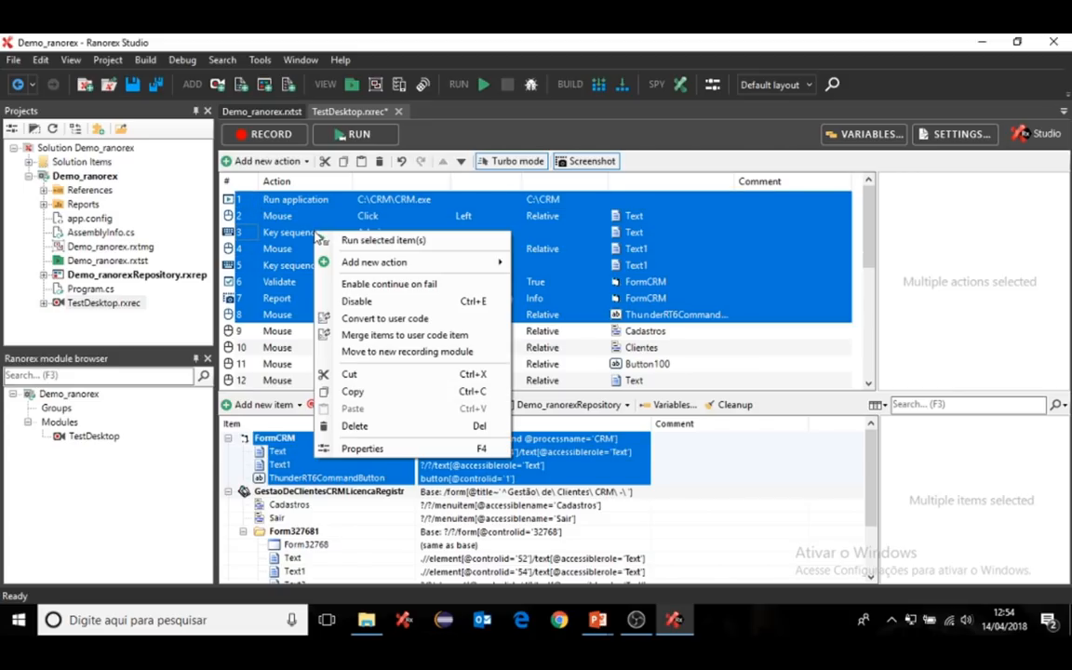
{"action": "mouse_move", "coordinate": [373, 264]}
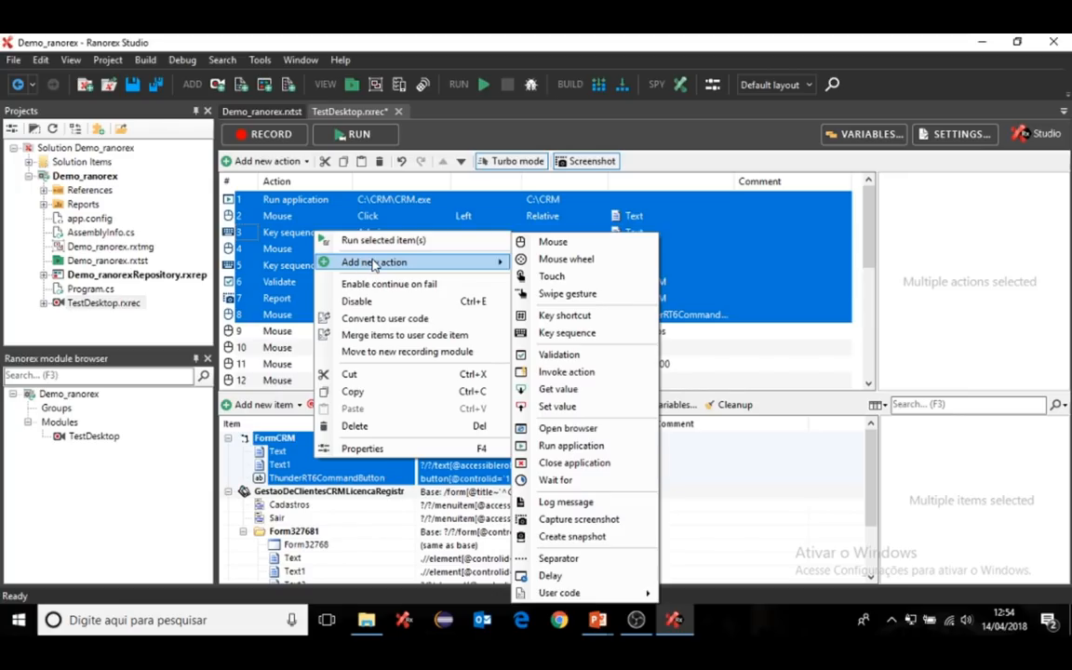
{"action": "left_click", "coordinate": [385, 356]}
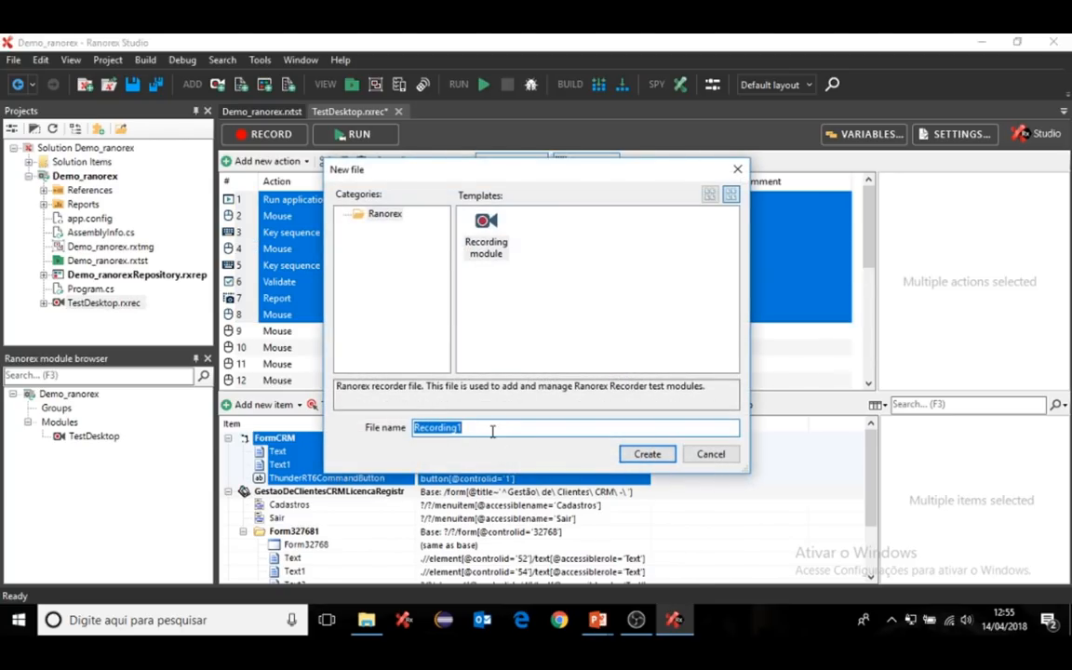
{"action": "type", "text": "Start"}
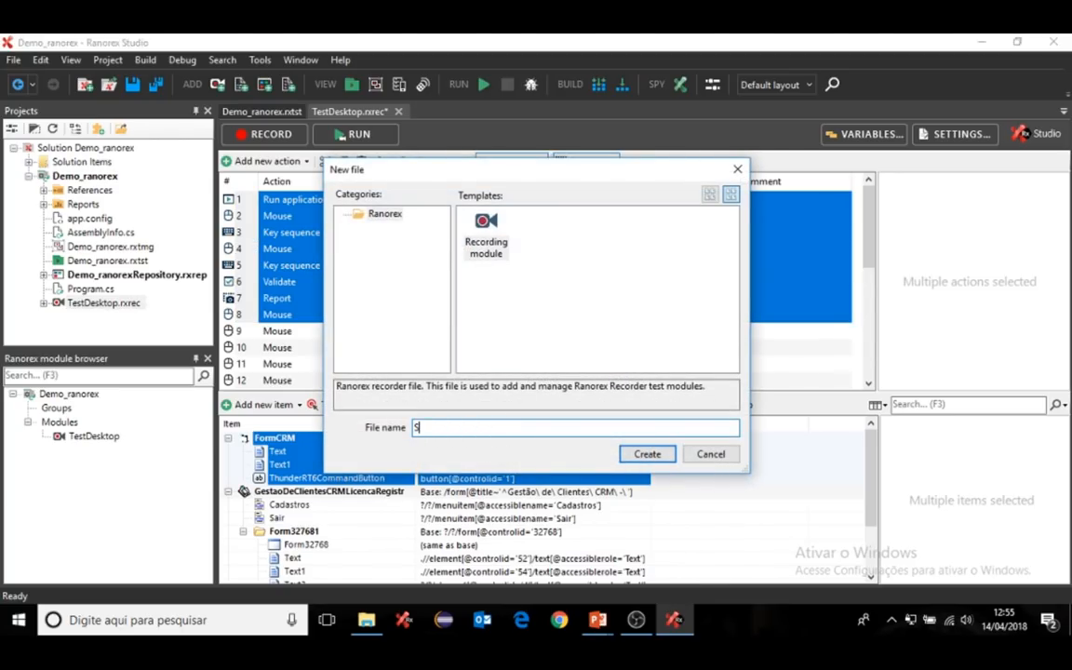
{"action": "type", "text": "AppLogin"}
{"action": "left_click", "coordinate": [647, 455]}
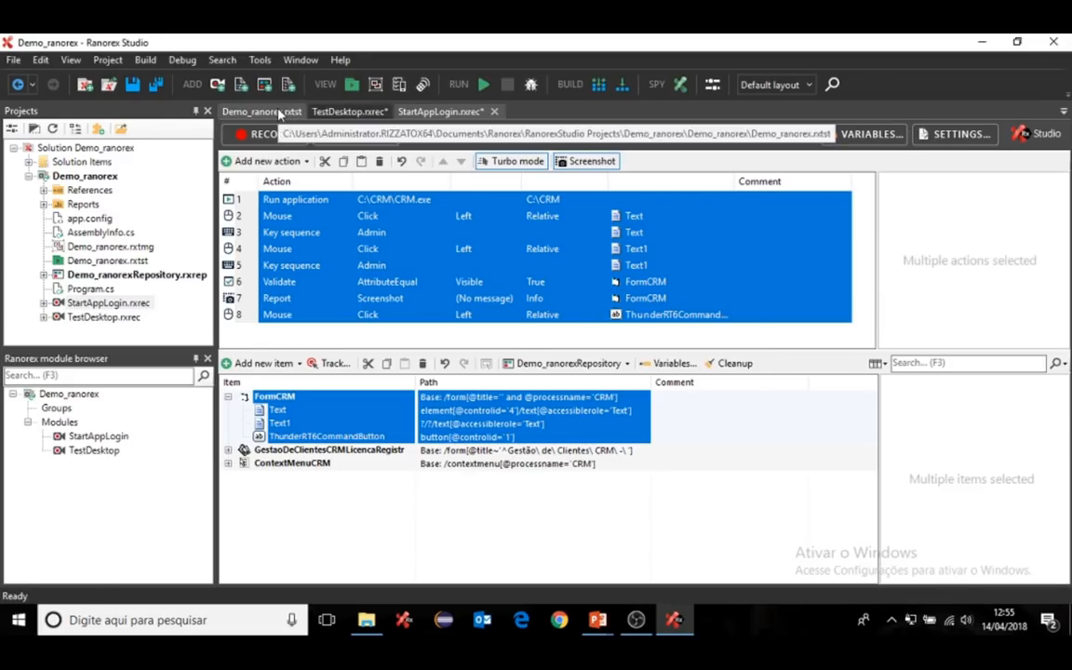
{"action": "left_click", "coordinate": [335, 111]}
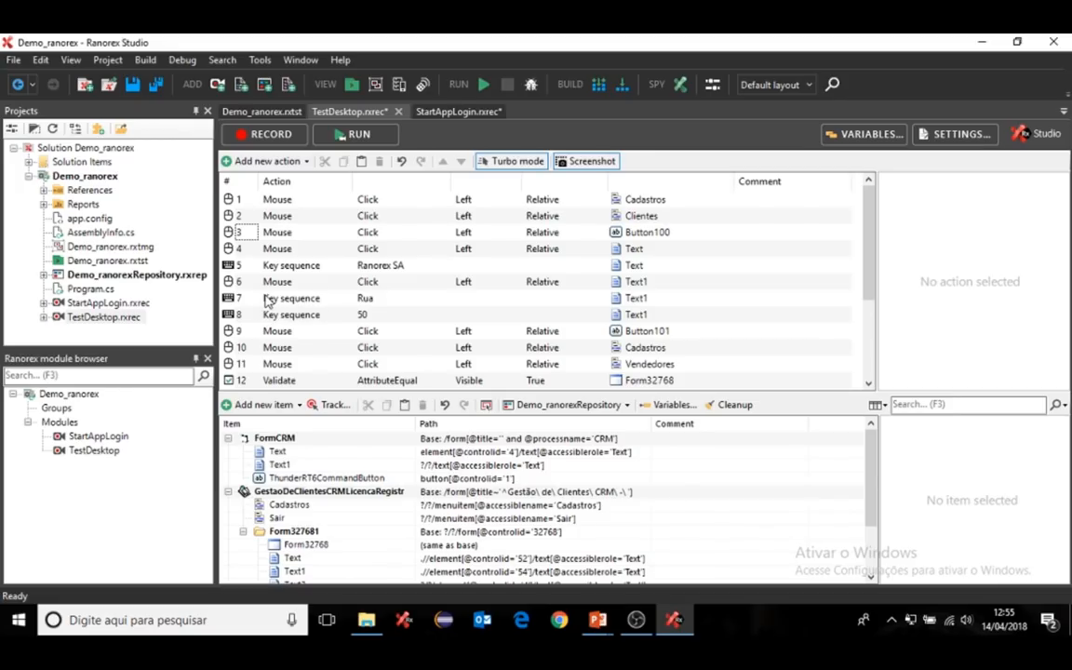
- Review the TestDesktop actions and select actions 1 through 9, ending at the Button101 click
{"action": "left_click", "coordinate": [234, 318]}
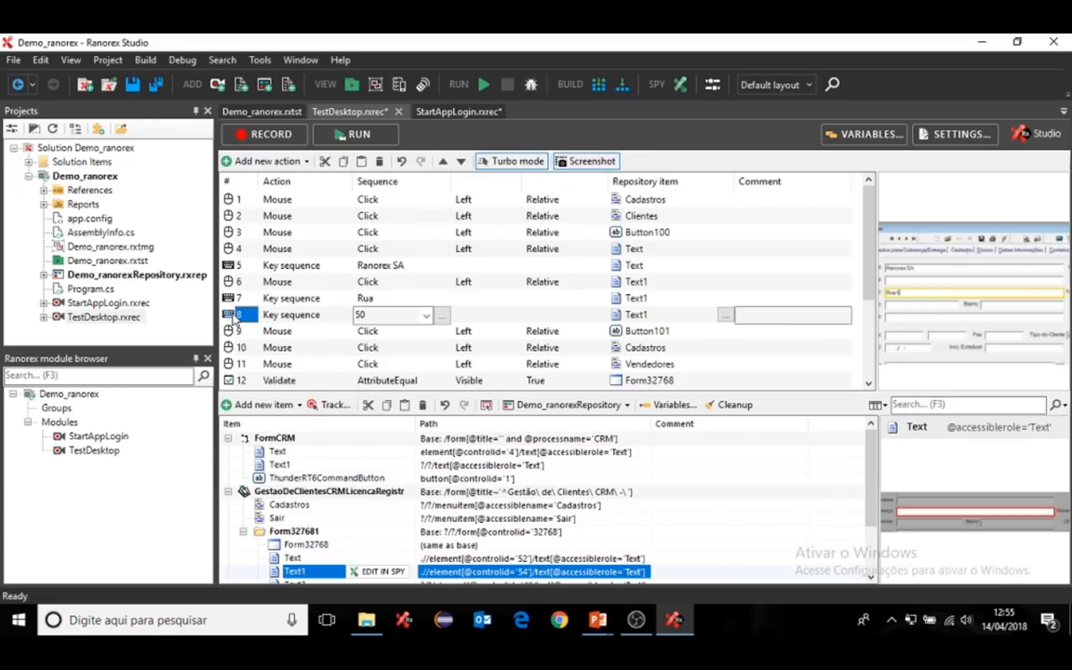
{"action": "left_click", "coordinate": [233, 249]}
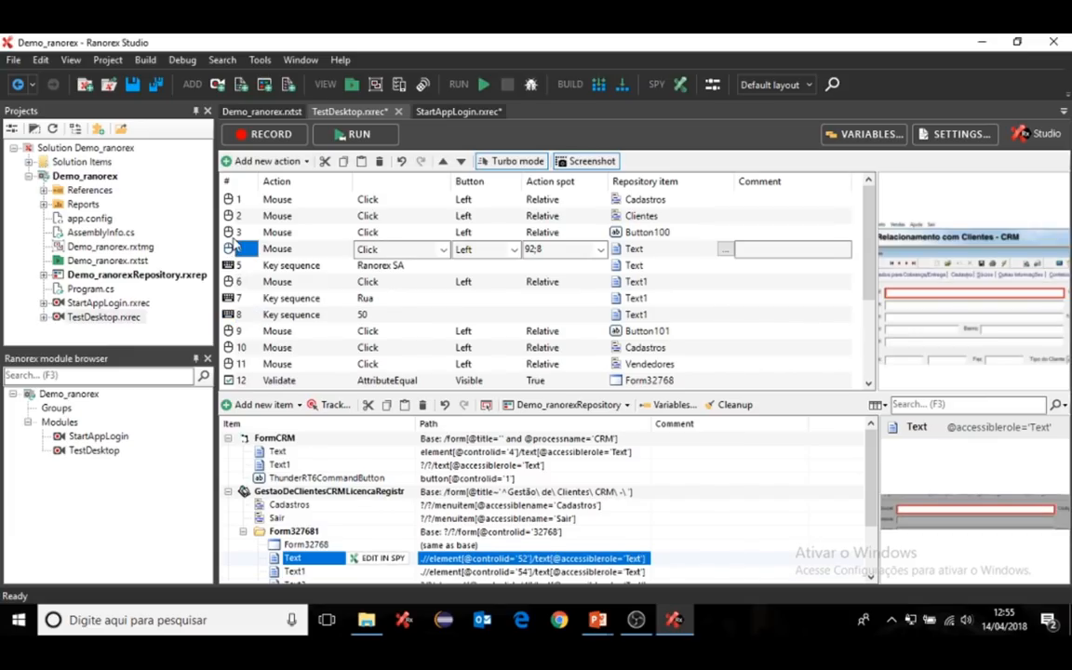
{"action": "left_click", "coordinate": [233, 365]}
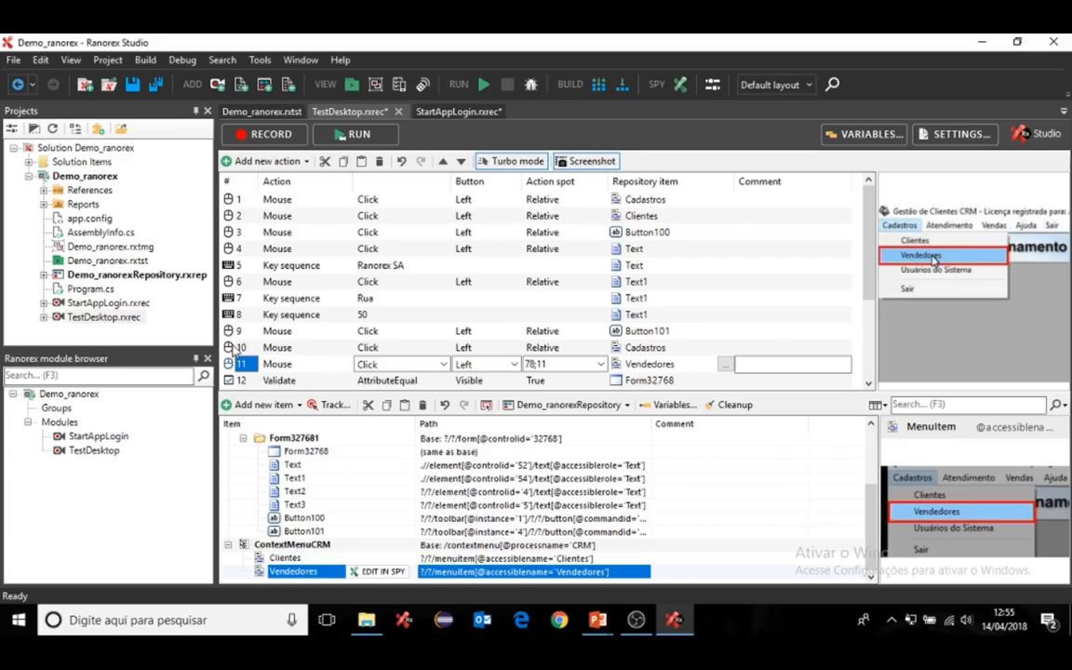
{"action": "left_click", "coordinate": [232, 348]}
{"action": "left_click", "coordinate": [231, 333]}
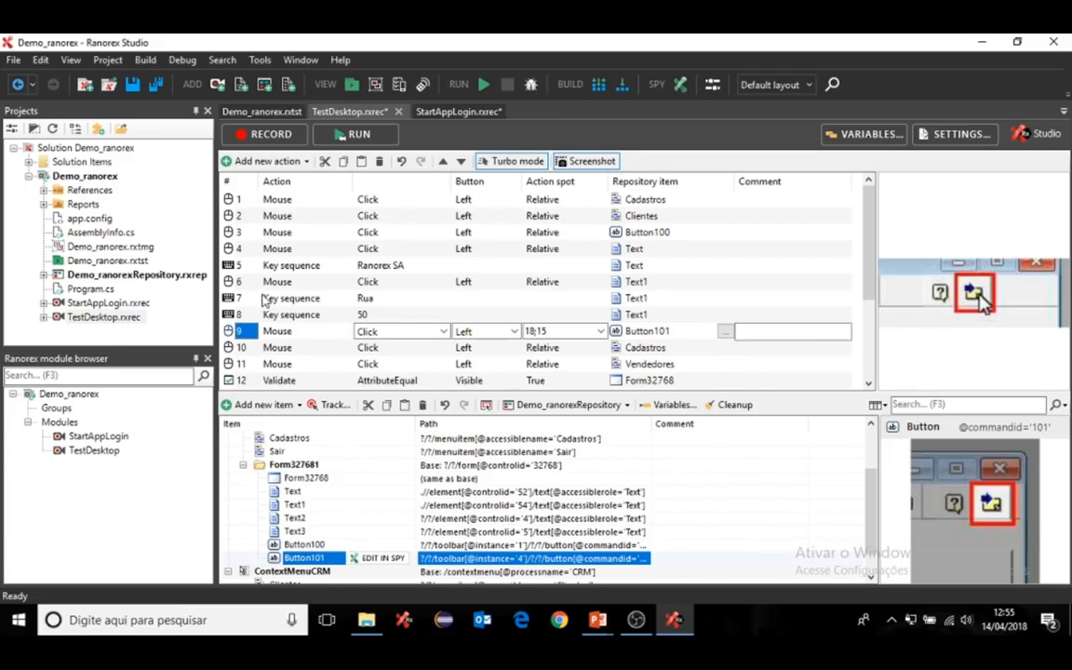
{"action": "left_click", "coordinate": [239, 201], "text": "shift"}
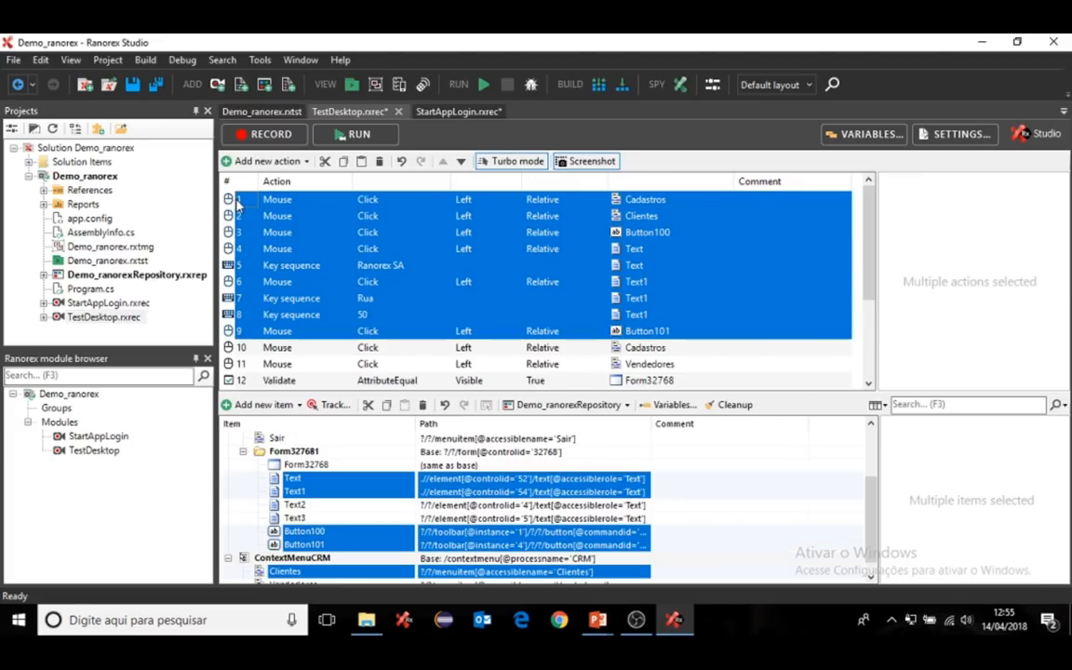
- Move actions 1–9 into a new recording module named CadastroCliente
{"action": "right_click", "coordinate": [375, 253]}
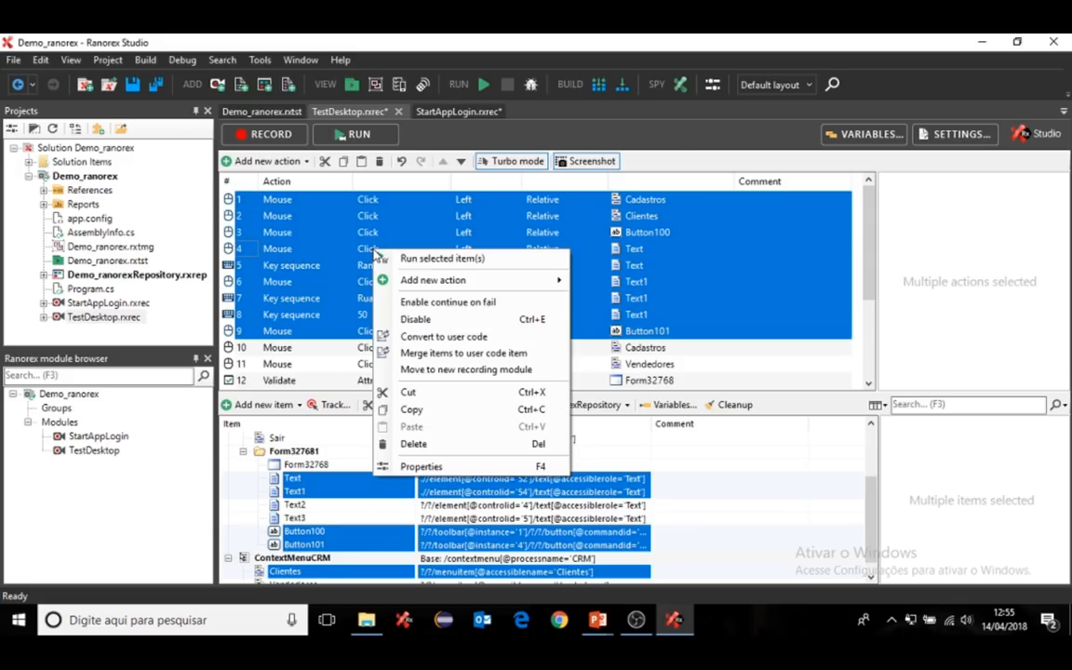
{"action": "mouse_move", "coordinate": [447, 280]}
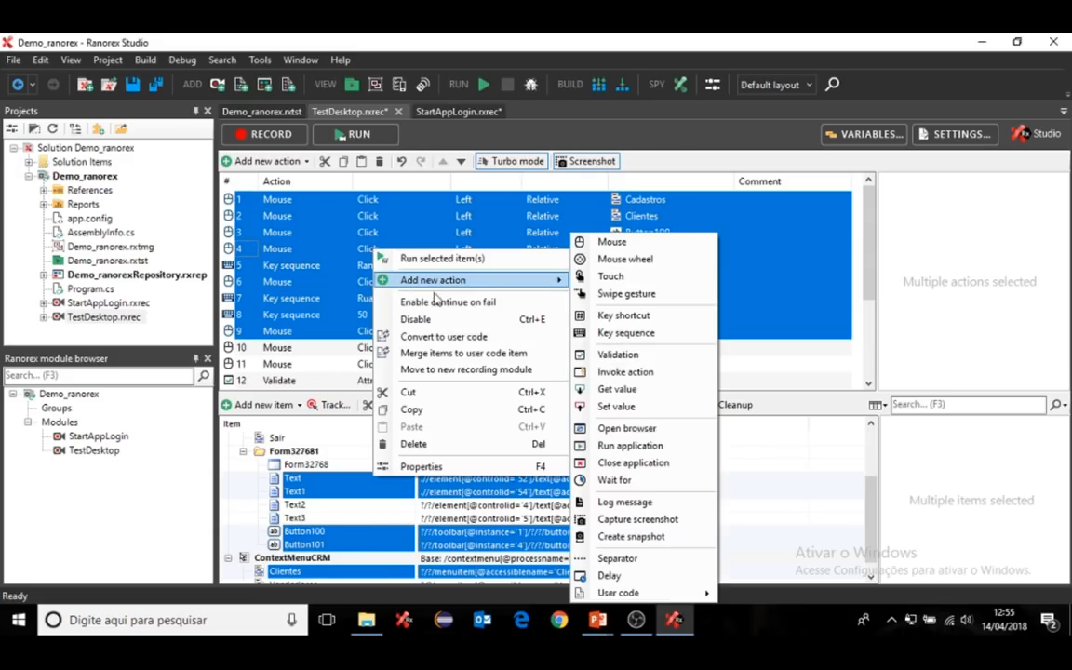
{"action": "left_click", "coordinate": [429, 371]}
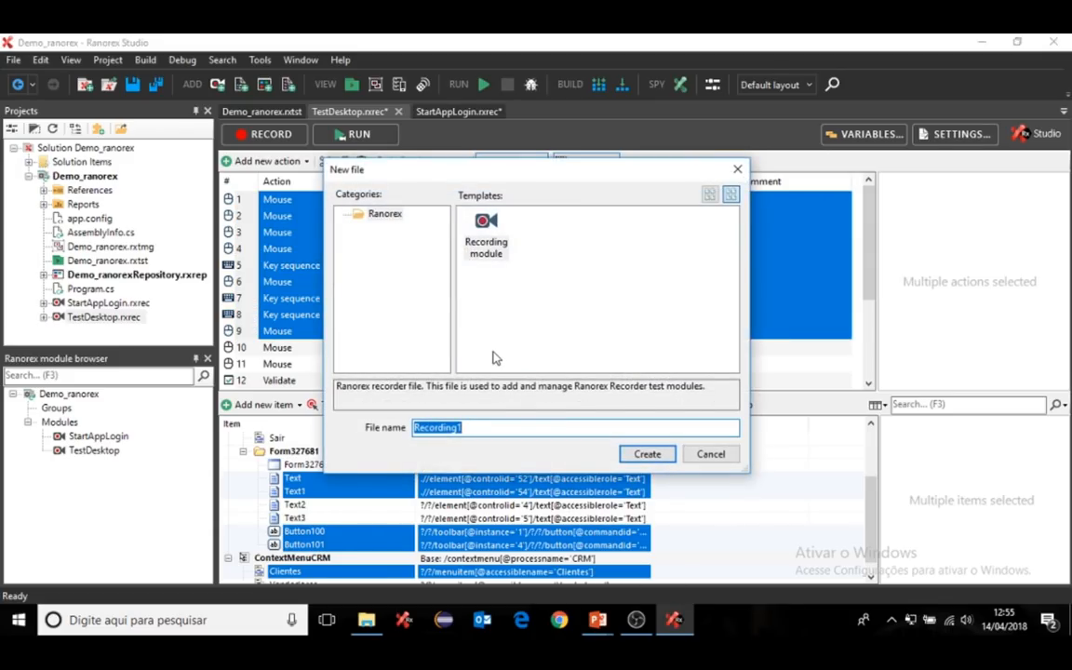
{"action": "type", "text": "CadastroCliente"}
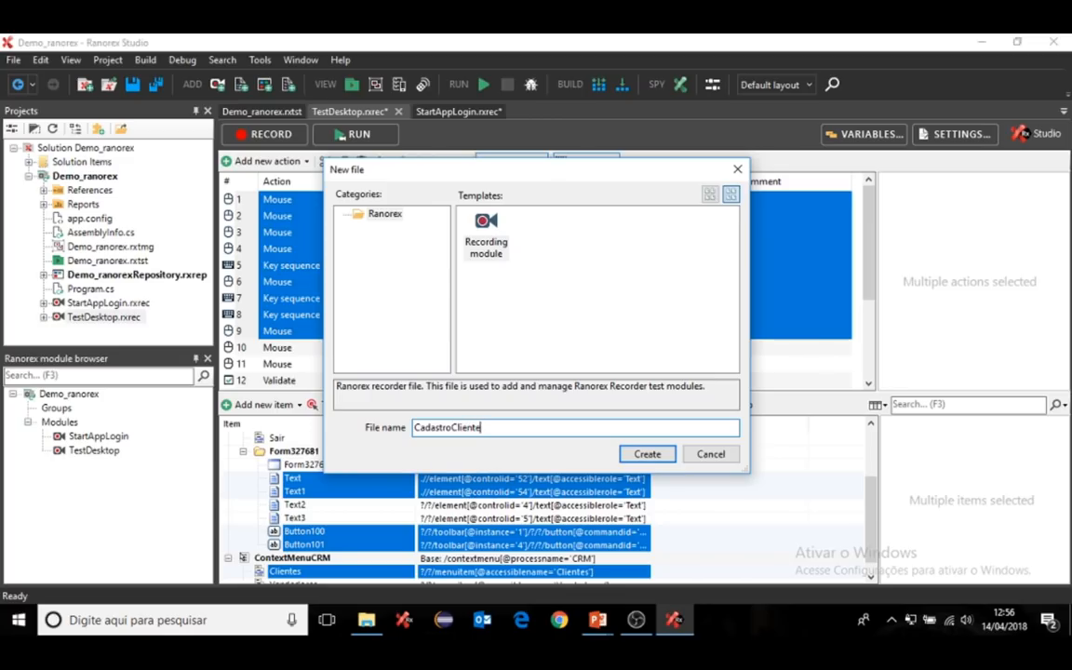
{"action": "left_click", "coordinate": [642, 456]}
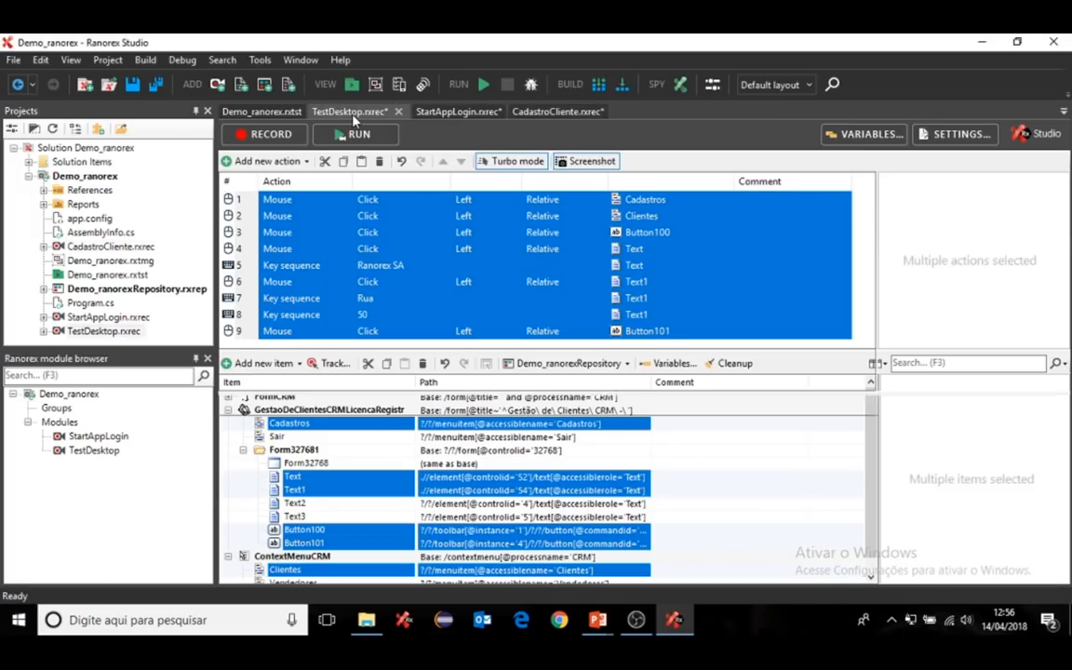
{"action": "left_click", "coordinate": [354, 112]}
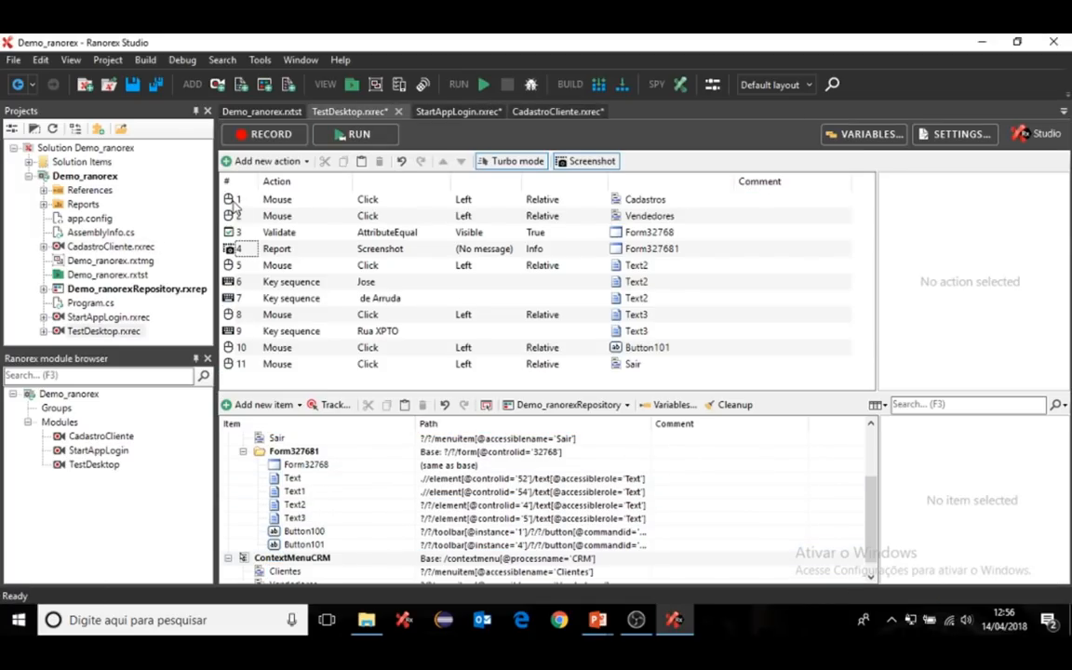
- Move actions 1–10 into a new module, correcting the typed name to CadastroVendedor
{"action": "left_click", "coordinate": [237, 348]}
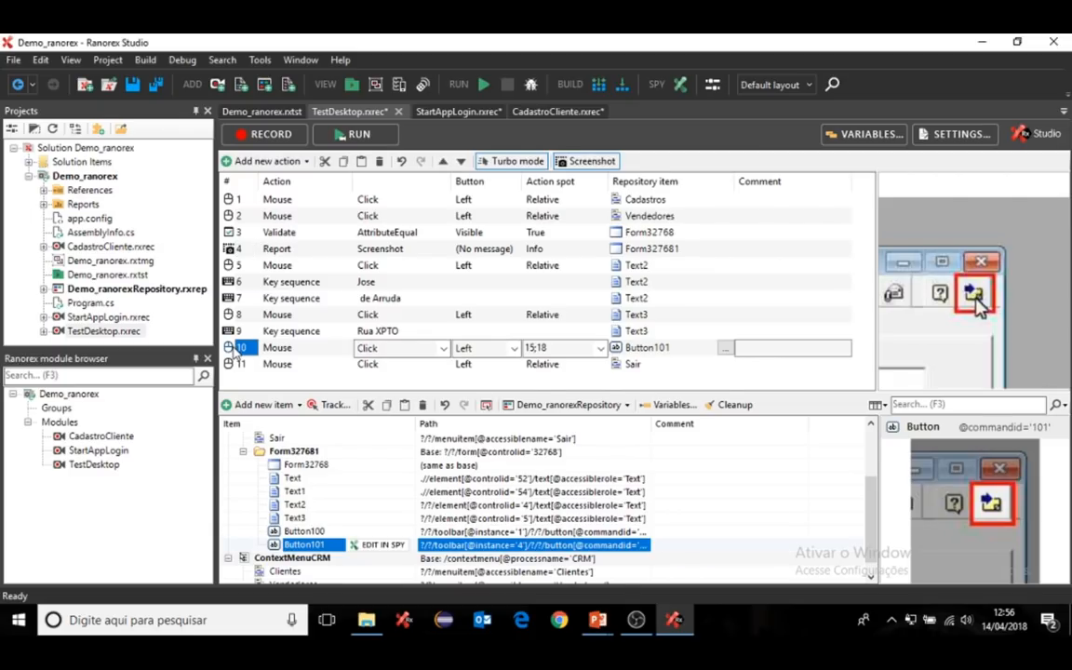
{"action": "left_click", "coordinate": [236, 201], "text": "shift"}
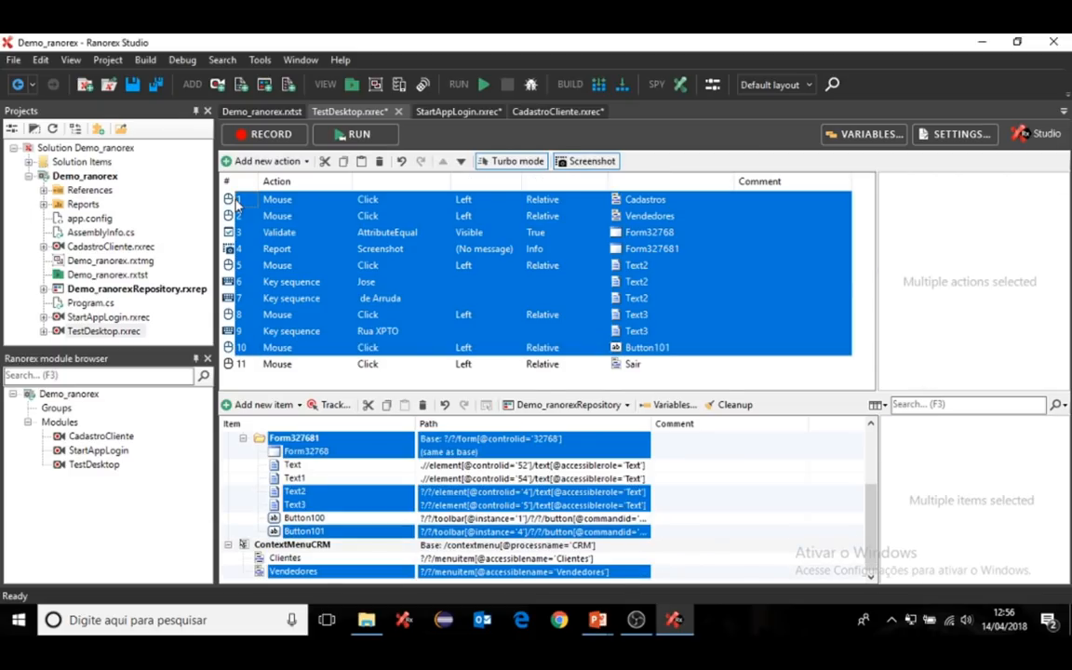
{"action": "right_click", "coordinate": [335, 240]}
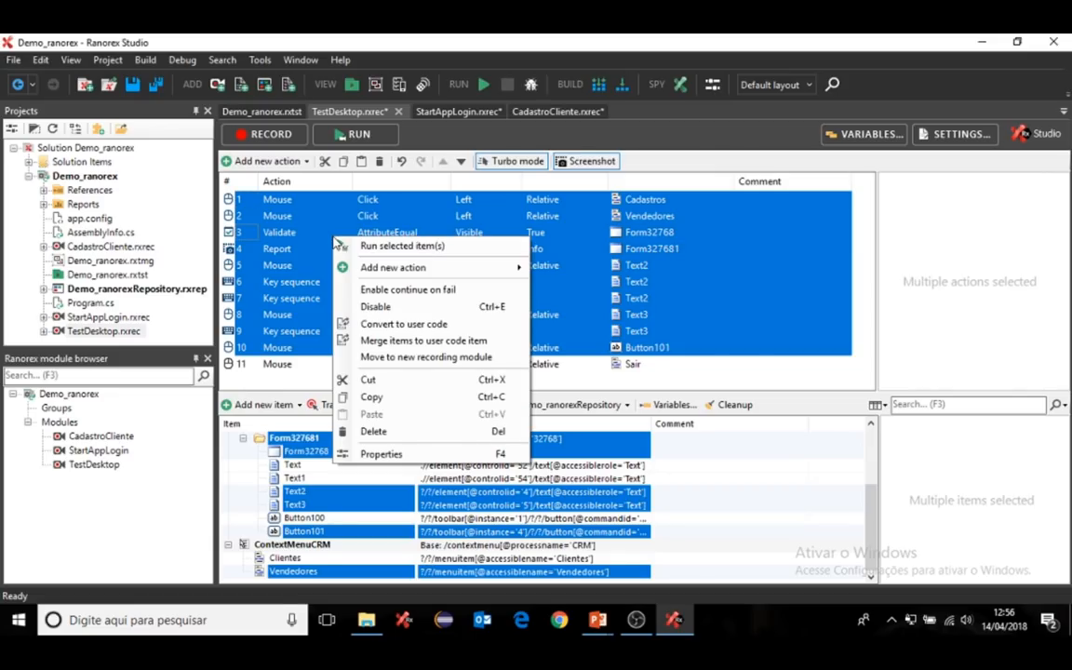
{"action": "left_click", "coordinate": [431, 358]}
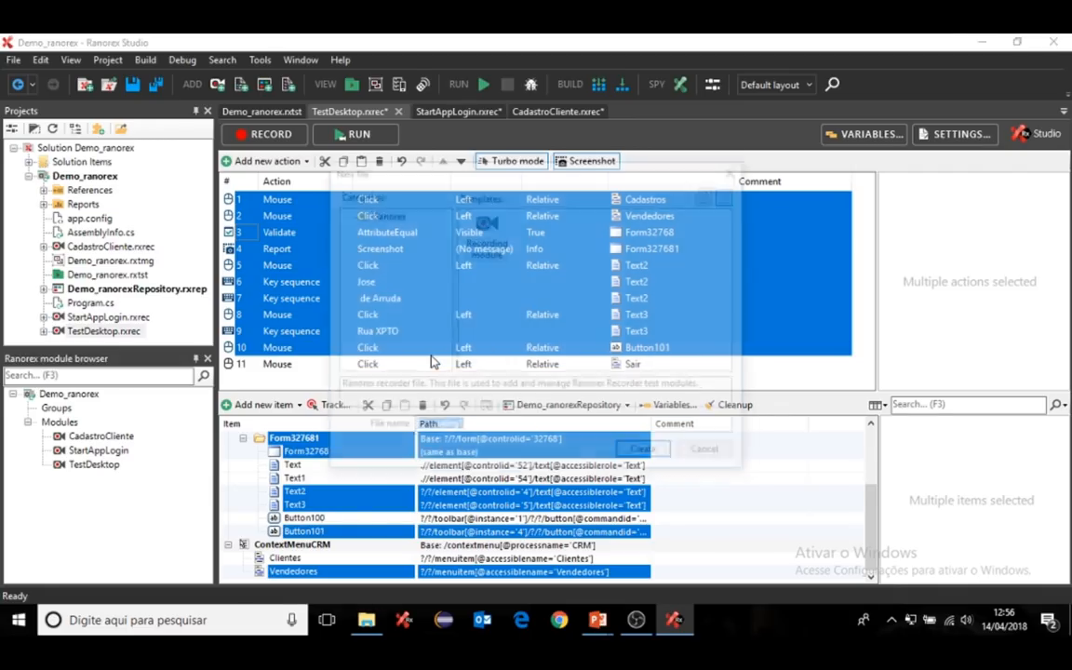
{"action": "type", "text": "Castro"}
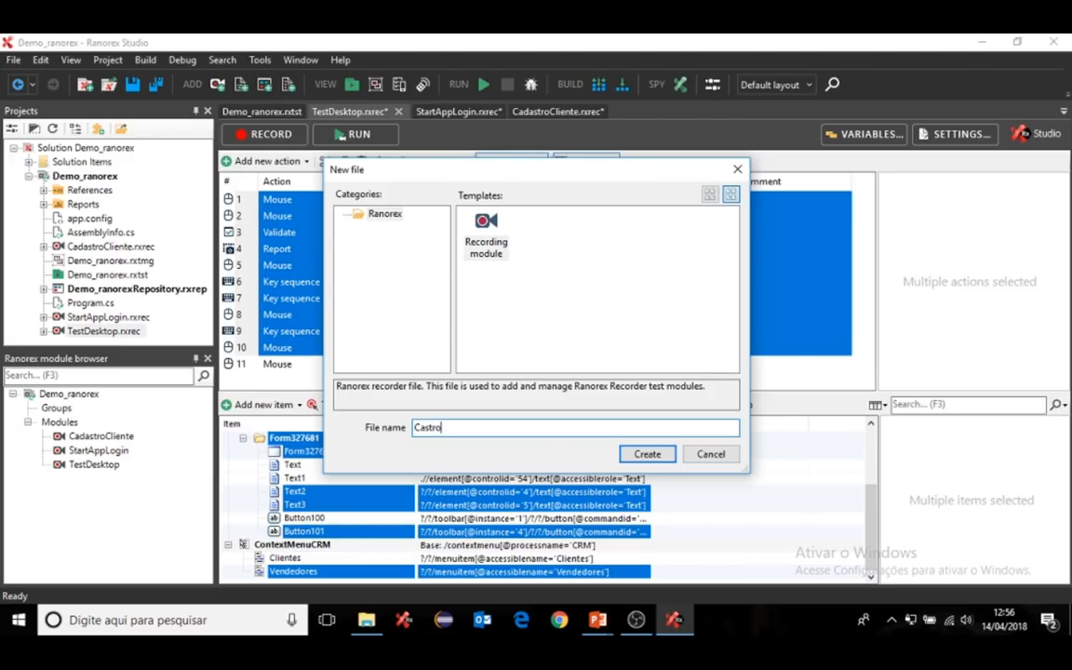
{"action": "type", "text": "Vendedor"}
{"action": "left_click", "coordinate": [431, 431]}
{"action": "key", "text": "BackSpace"}
{"action": "type", "text": "das"}
{"action": "left_click", "coordinate": [649, 455]}
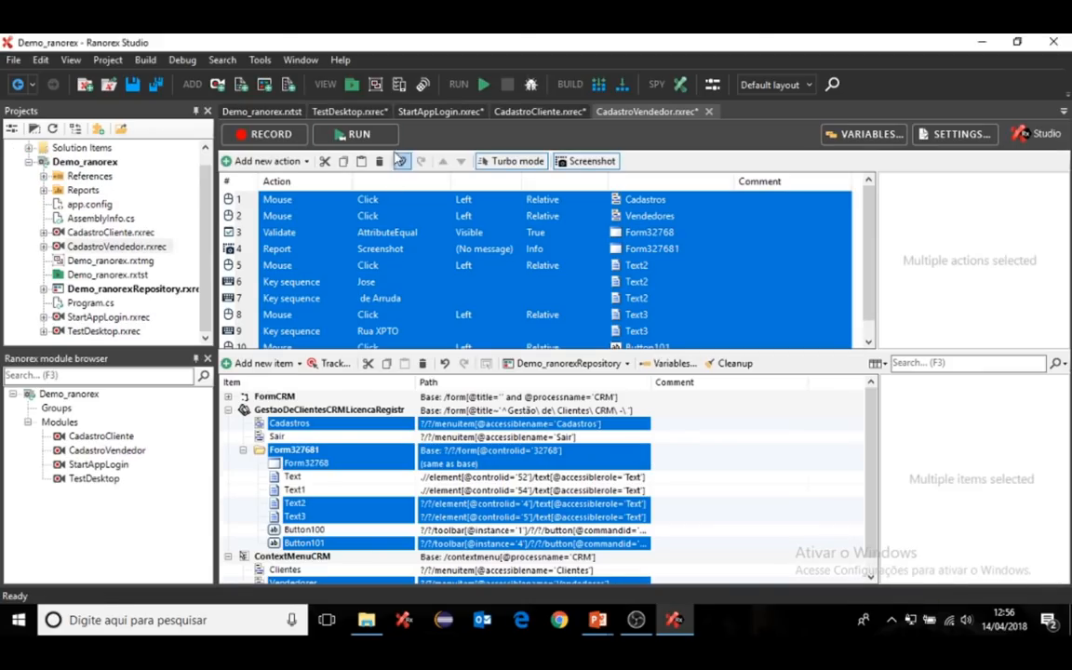
{"action": "left_click", "coordinate": [349, 111]}
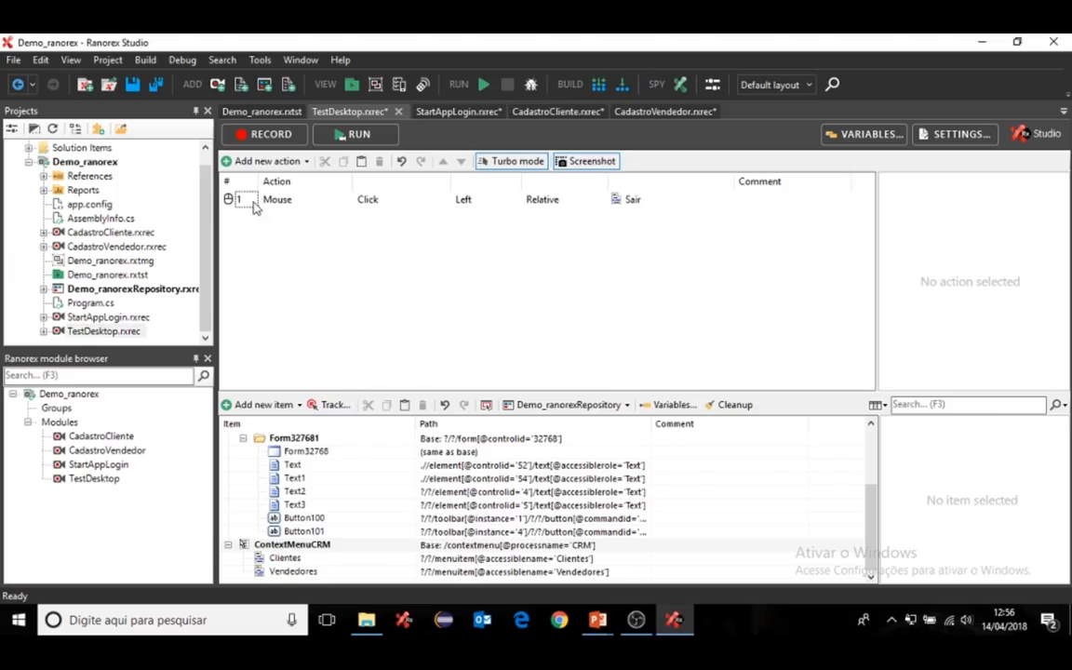
- Move the lone Sair click into a new StopAppLogout module and return to Demo_ranorex
{"action": "left_click", "coordinate": [234, 199]}
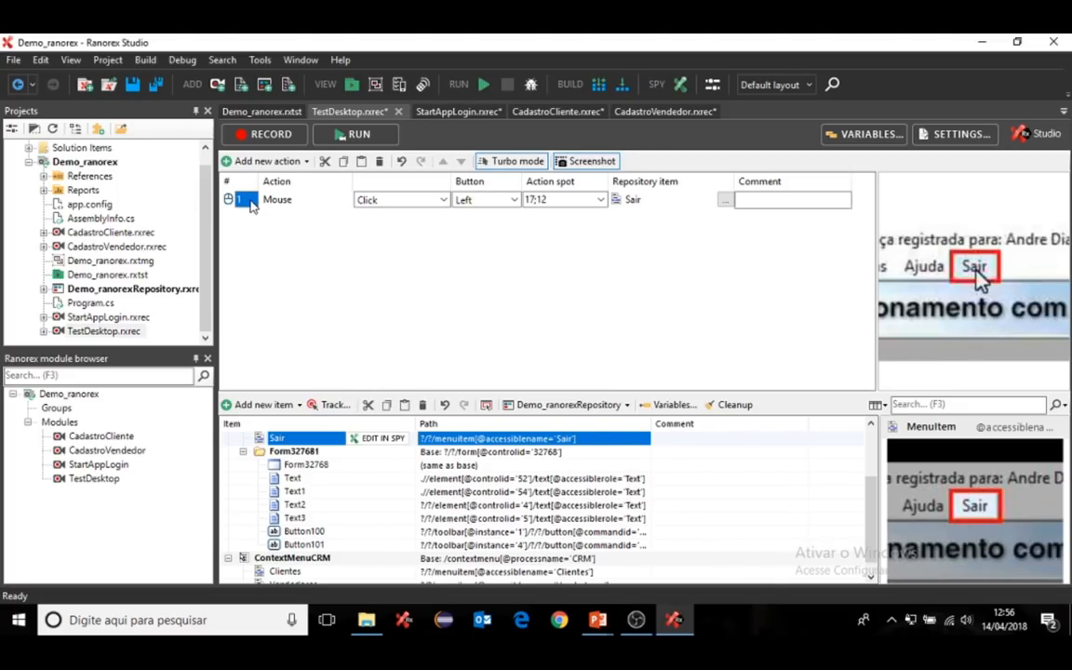
{"action": "right_click", "coordinate": [250, 205]}
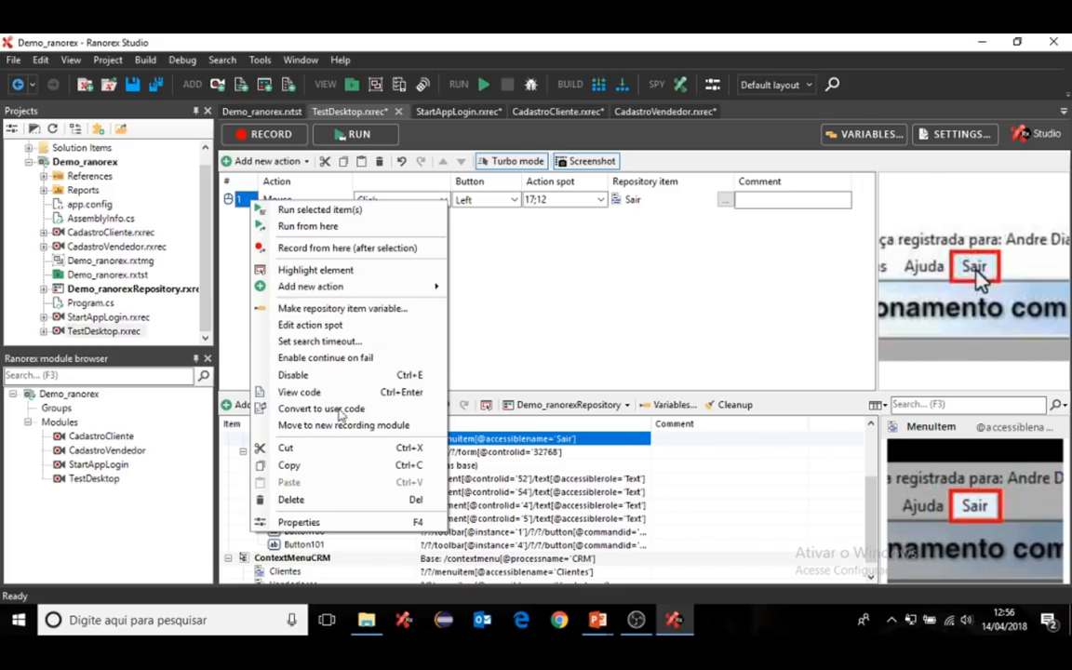
{"action": "left_click", "coordinate": [345, 425]}
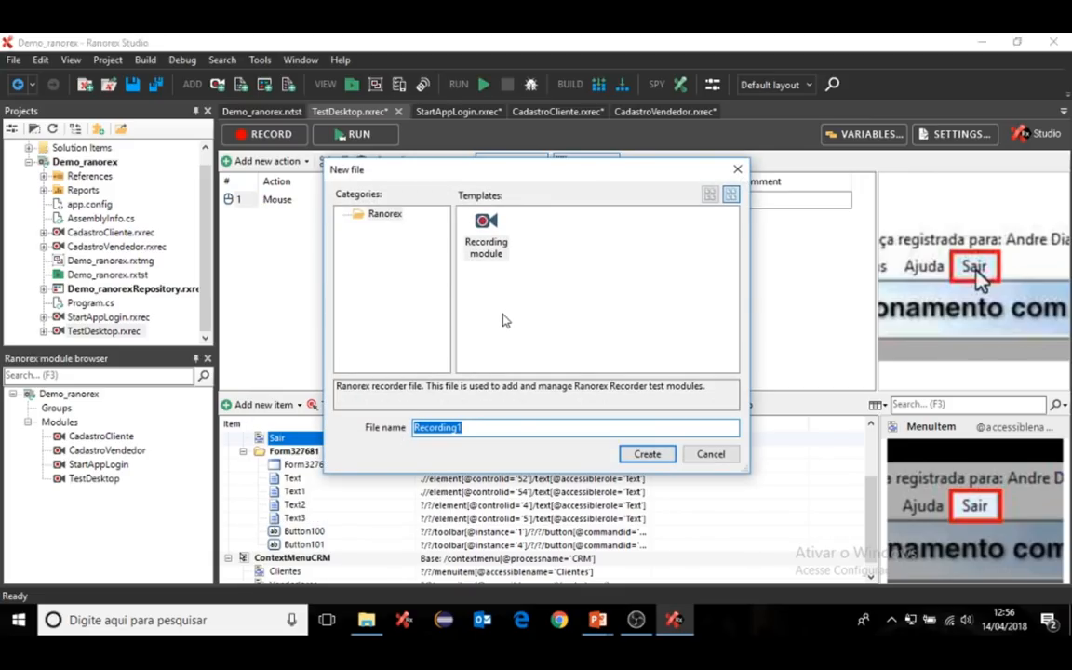
{"action": "type", "text": "StopApp"}
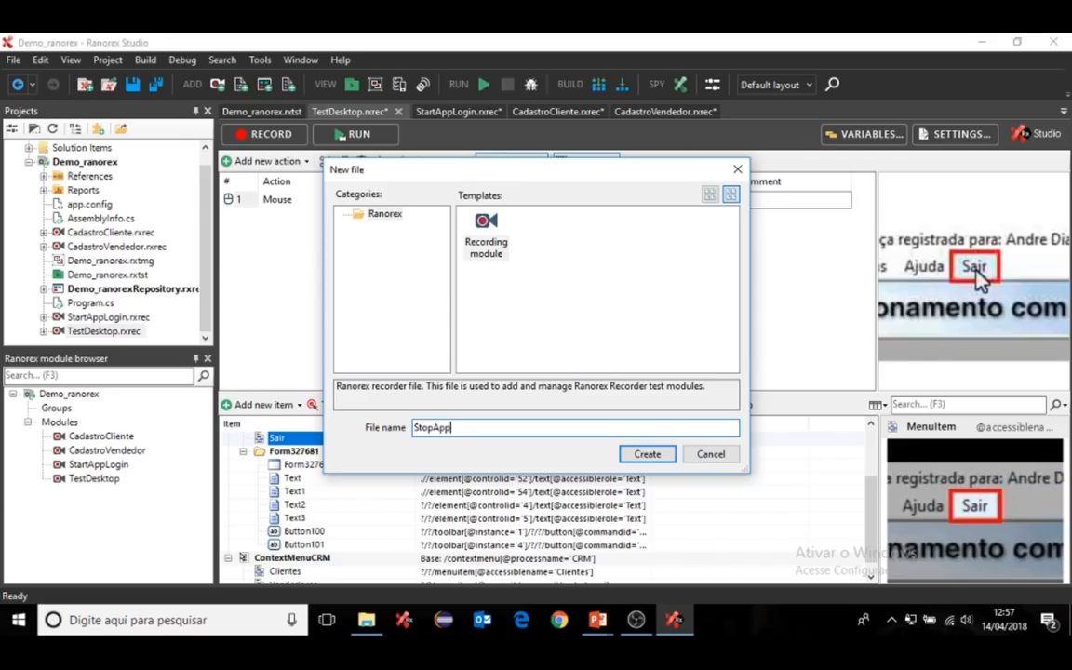
{"action": "type", "text": "Logout"}
{"action": "left_click", "coordinate": [644, 455]}
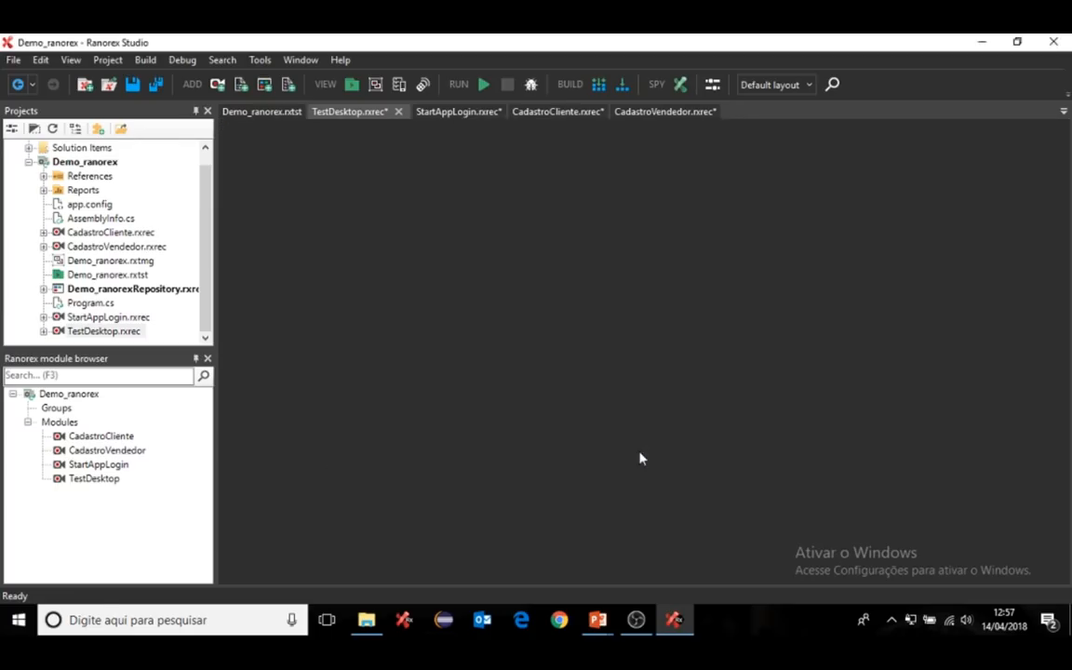
{"action": "left_click", "coordinate": [265, 112]}
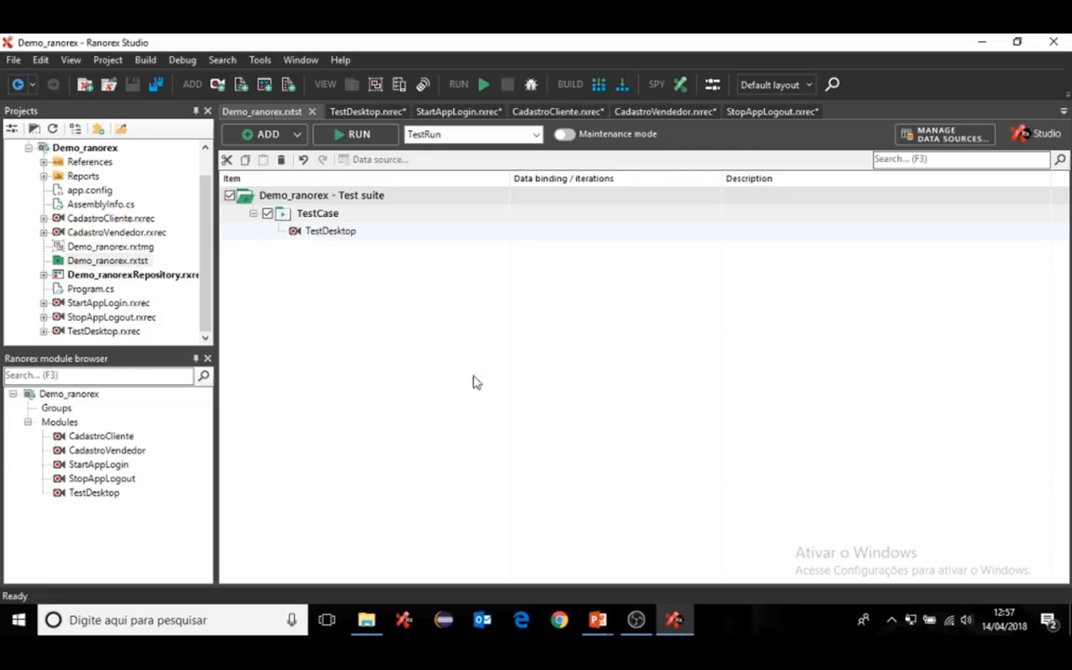
- Add a new test case to the suite and rename it TestCadastroCliente
{"action": "left_click", "coordinate": [345, 197]}
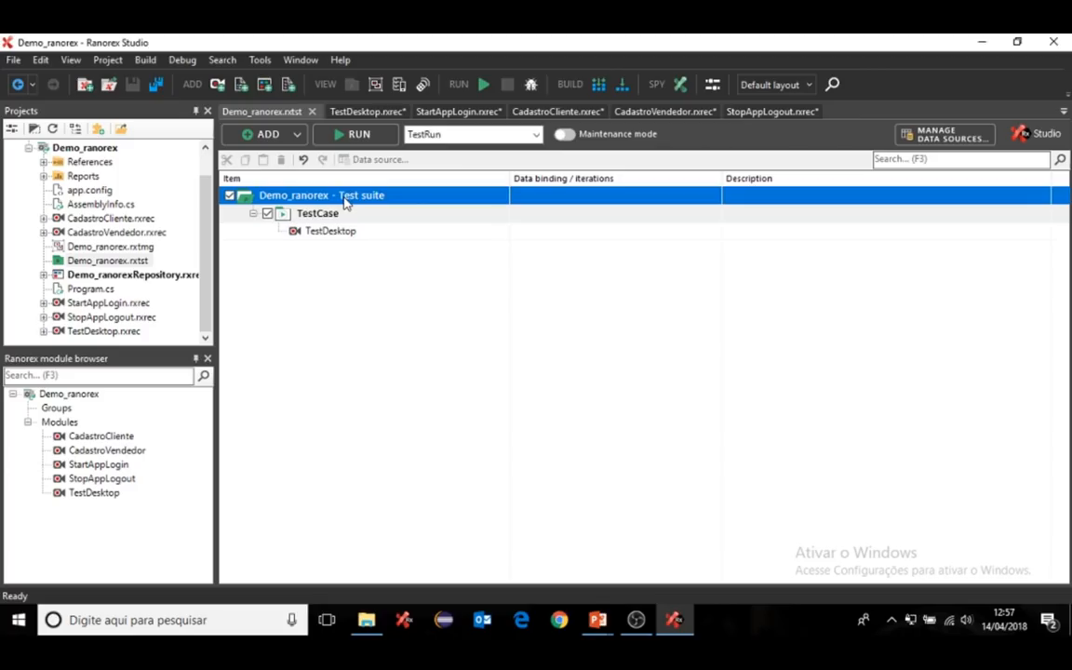
{"action": "right_click", "coordinate": [345, 199]}
{"action": "mouse_move", "coordinate": [375, 247]}
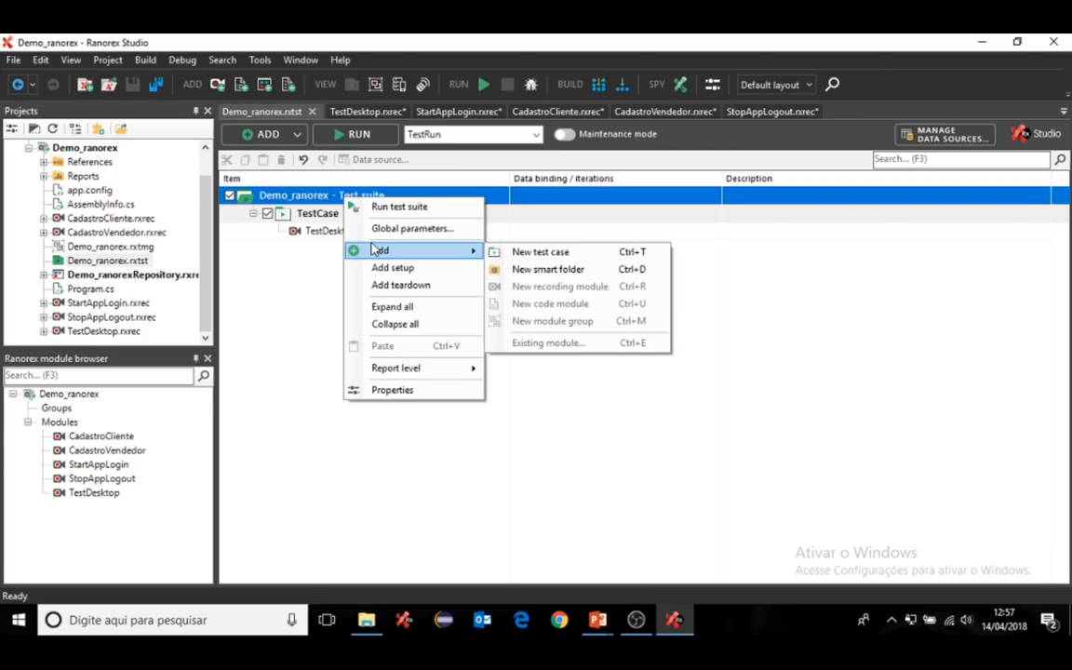
{"action": "left_click", "coordinate": [539, 252]}
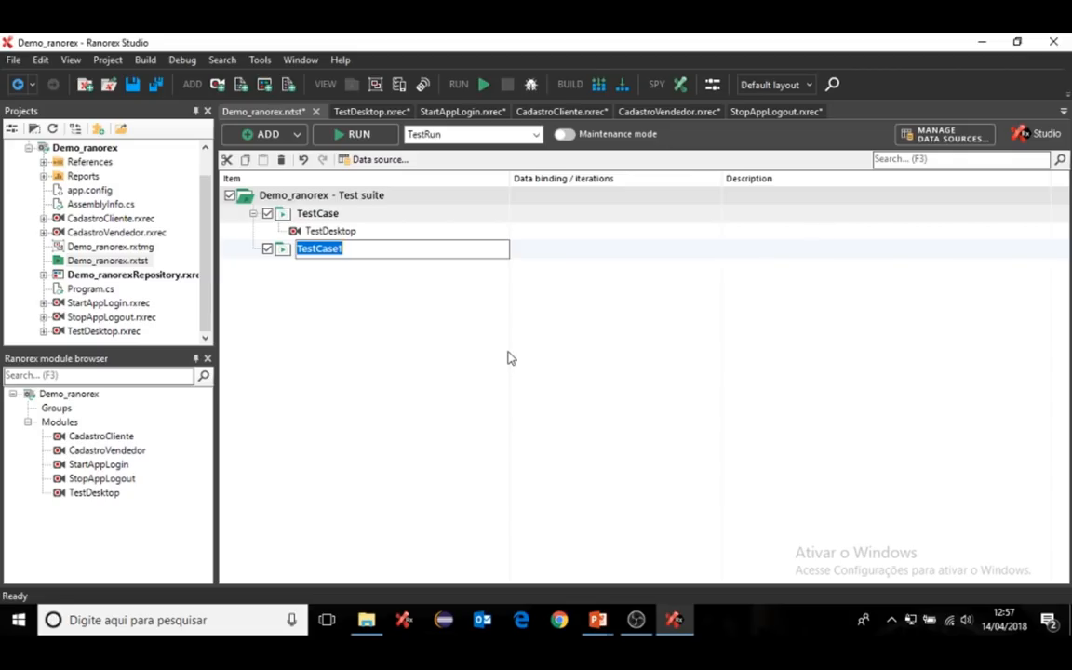
{"action": "left_click", "coordinate": [360, 248]}
{"action": "key", "text": "BackSpace"}
{"action": "key", "text": "BackSpace"}
{"action": "key", "text": "BackSpace"}
{"action": "type", "text": "da"}
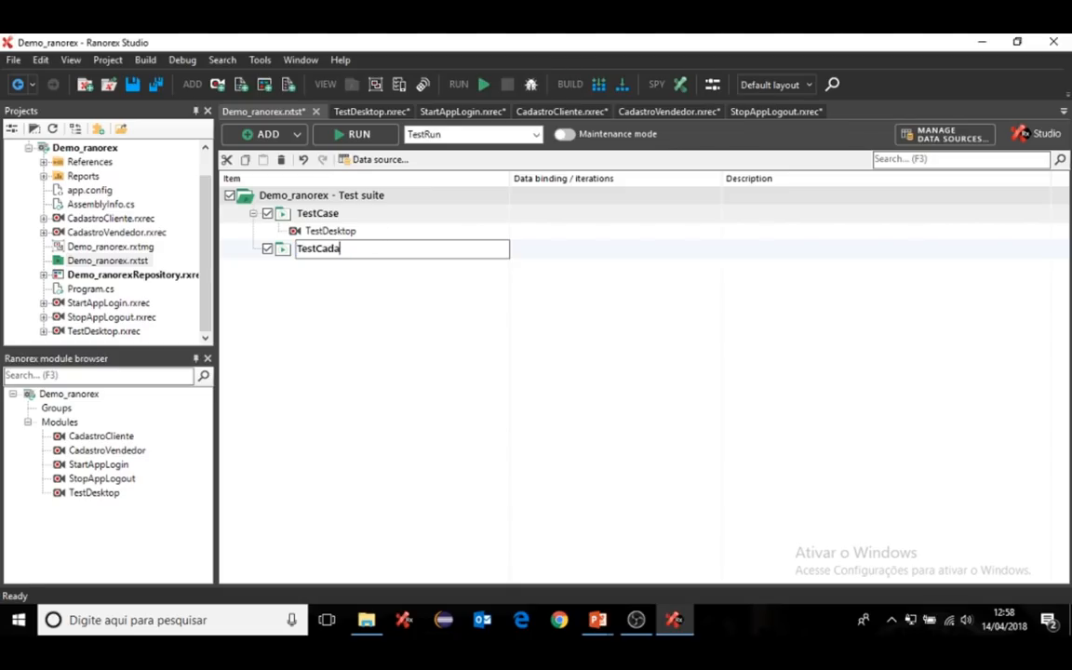
{"action": "type", "text": "stroCliente"}
{"action": "key", "text": "Return"}
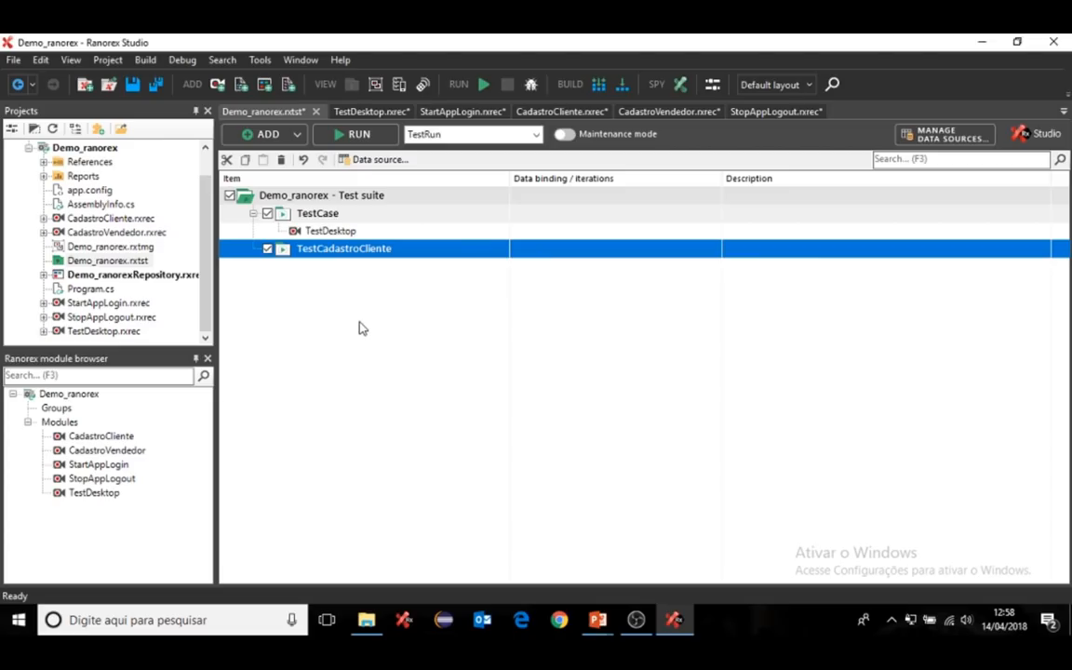
- Add another test case and rename it TestCadastroVendedor
{"action": "left_click", "coordinate": [348, 201]}
{"action": "right_click", "coordinate": [348, 201]}
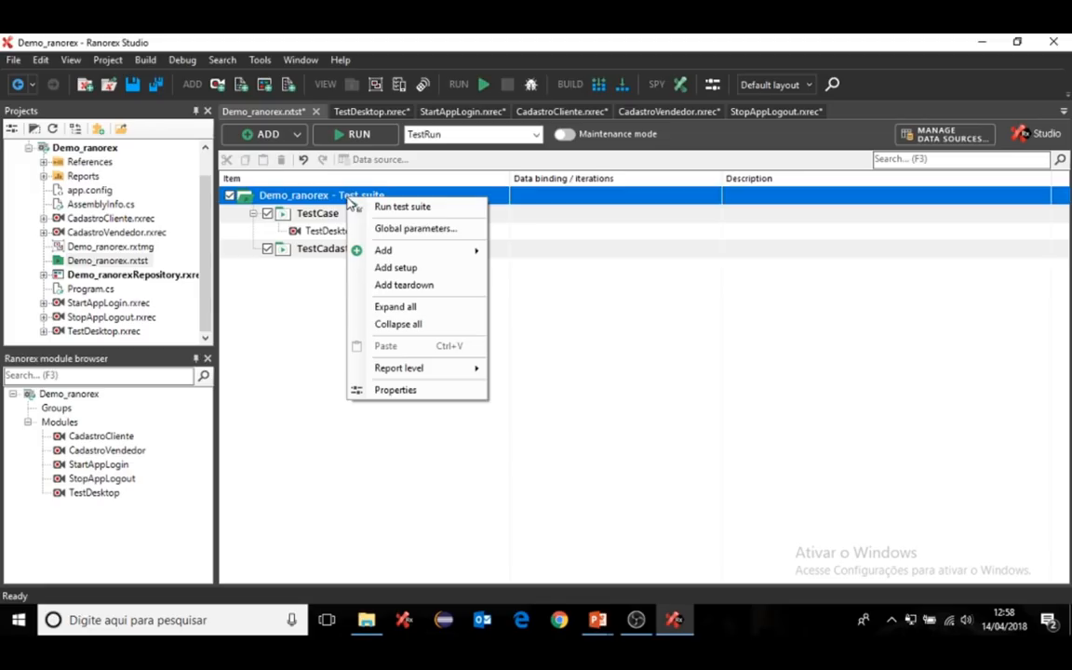
{"action": "mouse_move", "coordinate": [399, 252]}
{"action": "left_click", "coordinate": [518, 257]}
{"action": "left_click", "coordinate": [404, 270]}
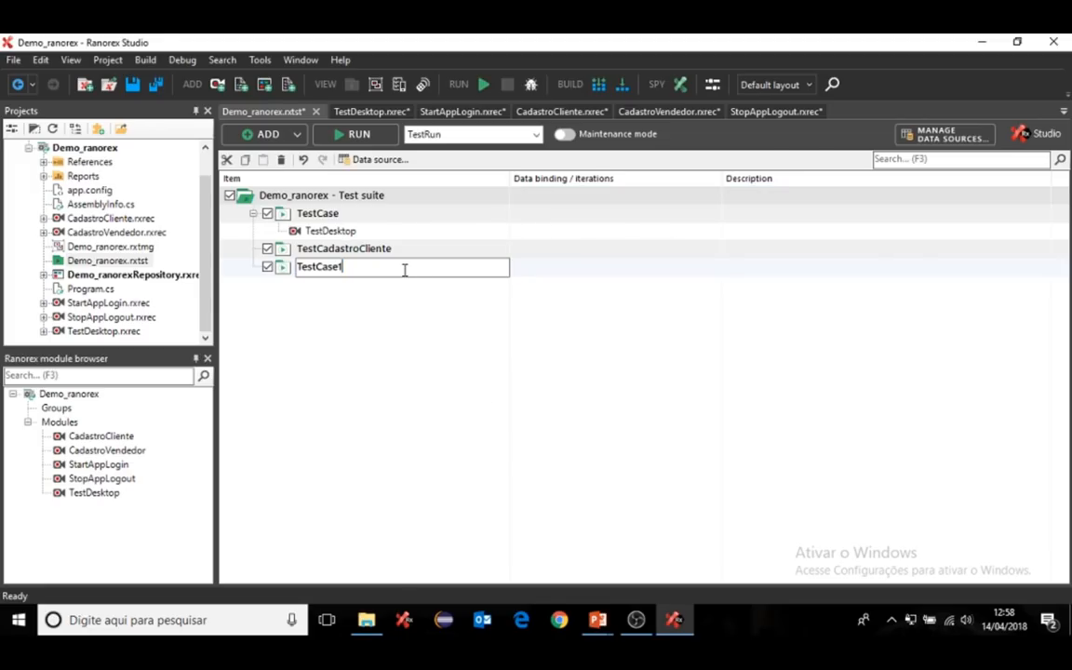
{"action": "key", "text": "BackSpace"}
{"action": "type", "text": "d"}
{"action": "key", "text": "BackSpace"}
{"action": "key", "text": "BackSpace"}
{"action": "type", "text": "dastroVende"}
{"action": "type", "text": "dor"}
{"action": "key", "text": "Return"}
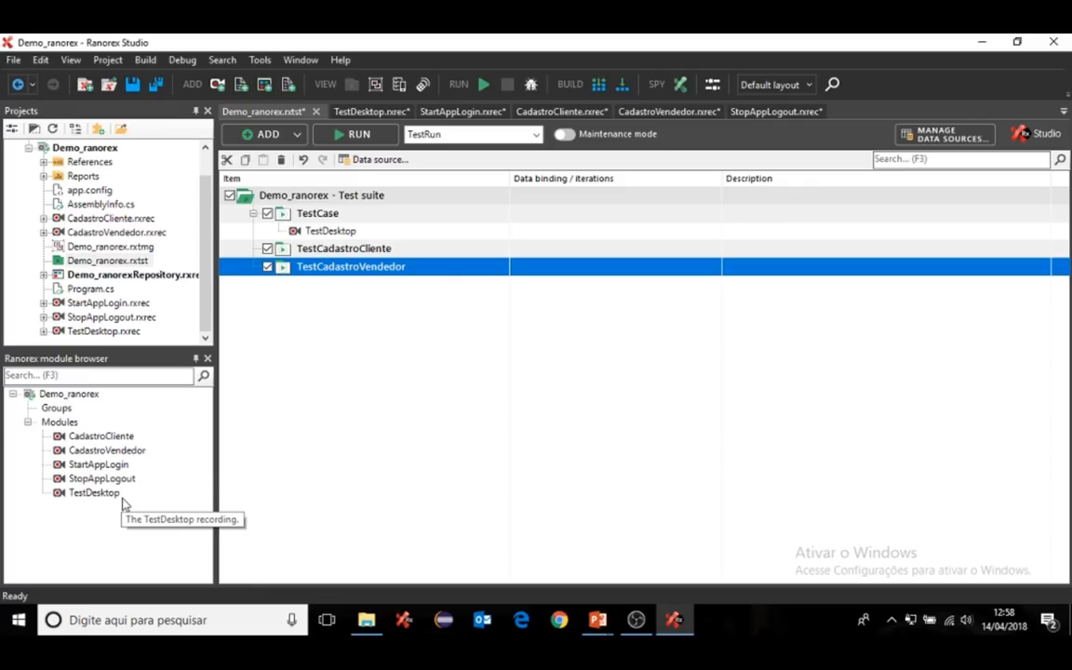
- Add StartAppLogin to both new test cases, plus CadastroCliente and CadastroVendedor respectively
{"action": "left_click", "coordinate": [93, 465]}
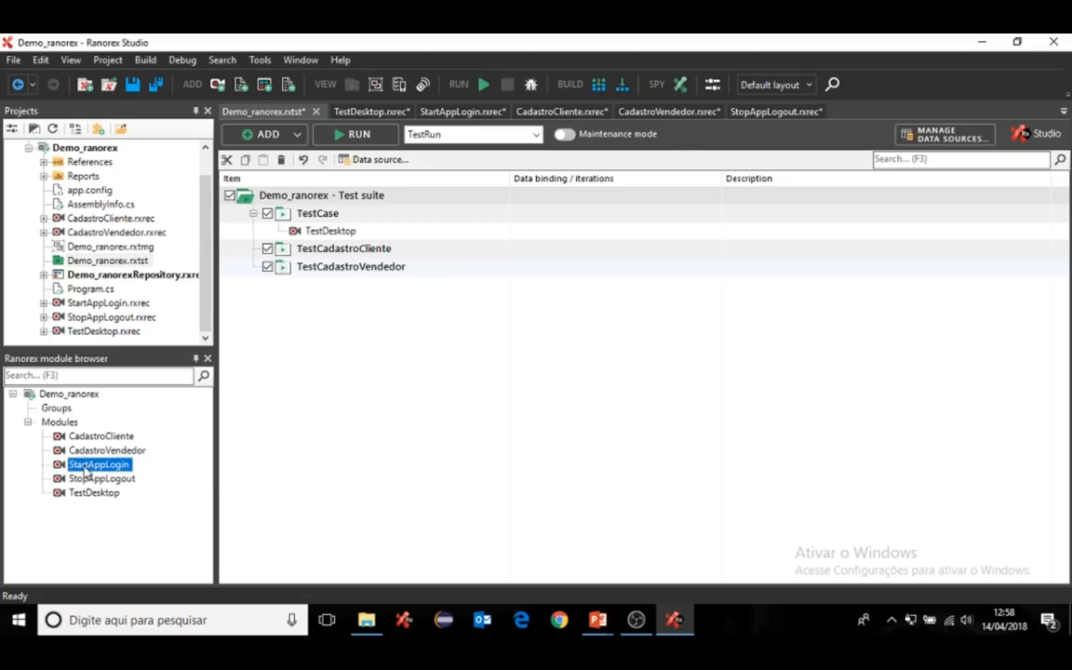
{"action": "left_click_drag", "start_coordinate": [133, 473], "coordinate": [340, 260]}
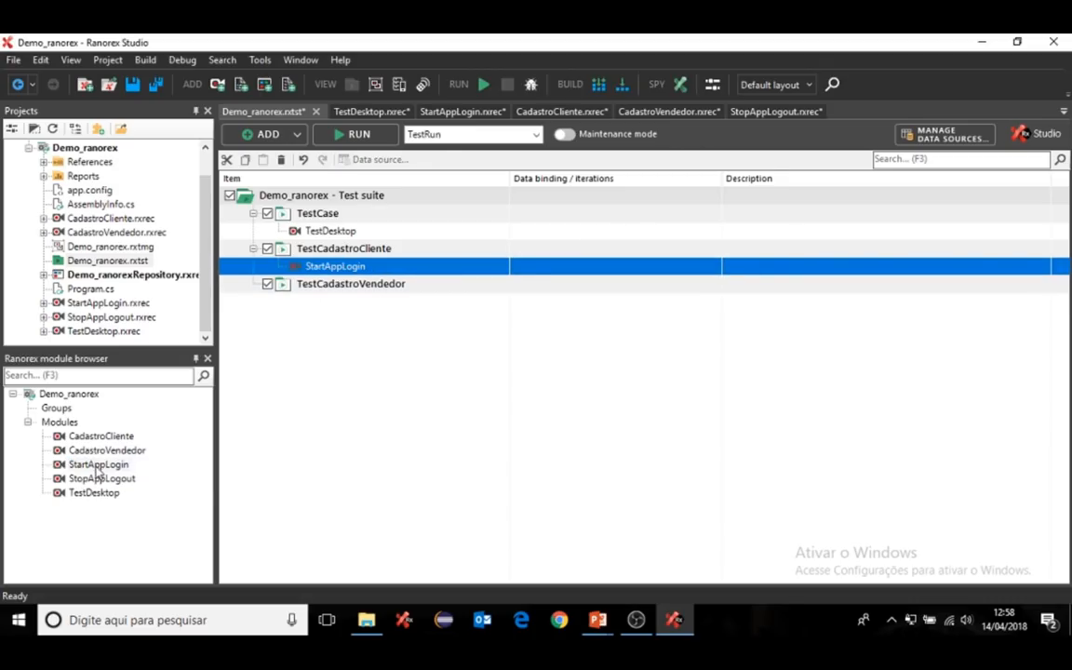
{"action": "left_click_drag", "start_coordinate": [95, 471], "coordinate": [355, 298]}
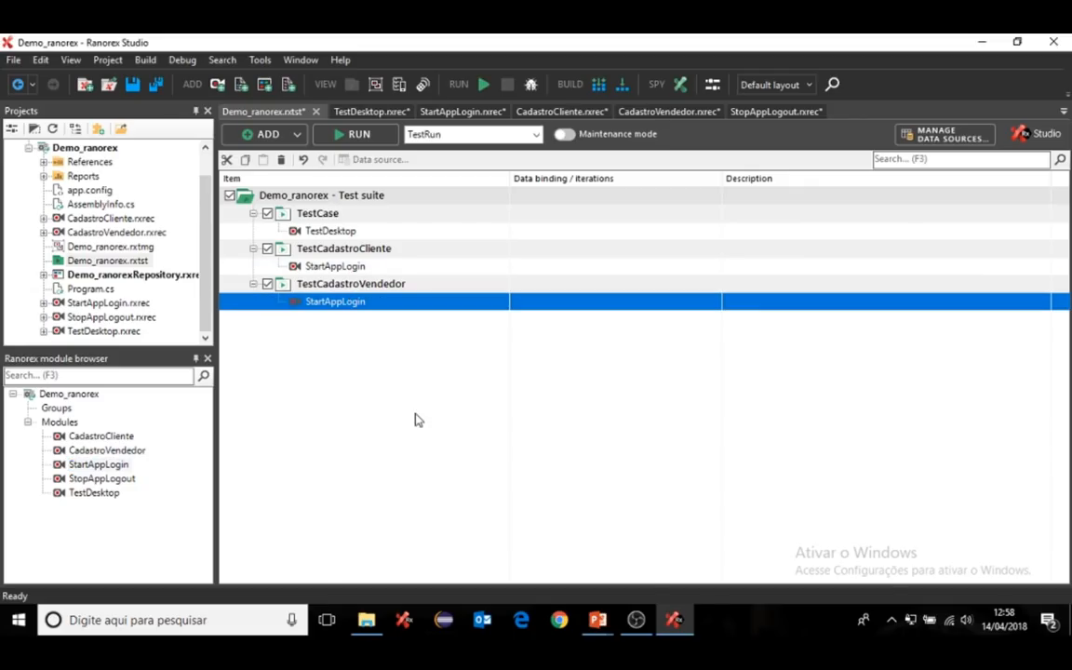
{"action": "left_click", "coordinate": [96, 437]}
{"action": "left_click_drag", "start_coordinate": [93, 441], "coordinate": [359, 282]}
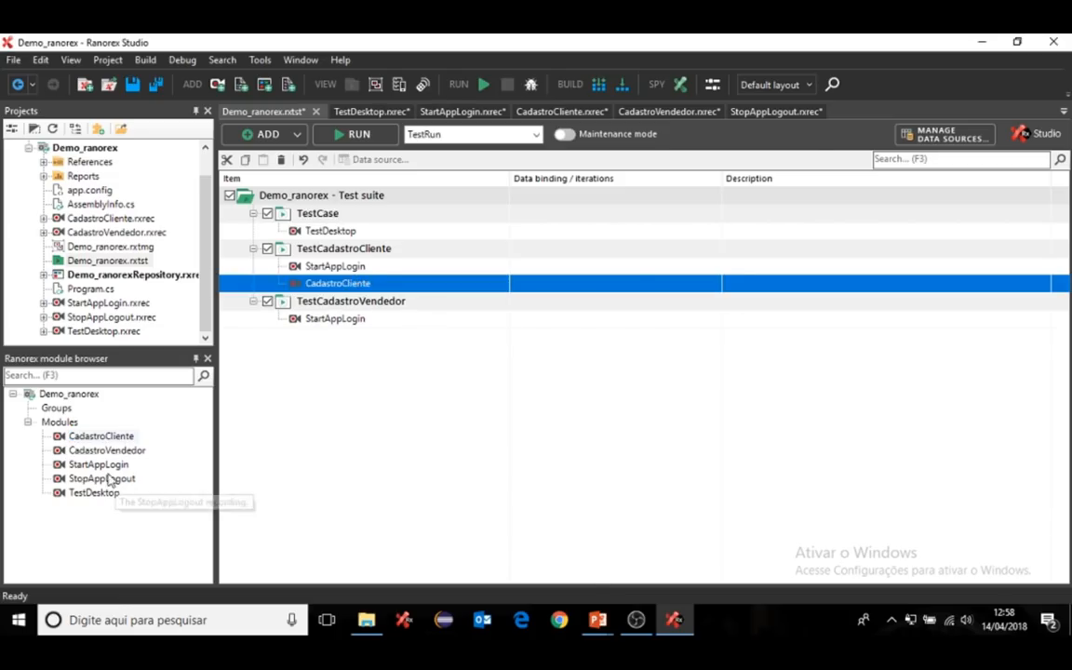
{"action": "left_click_drag", "start_coordinate": [104, 452], "coordinate": [342, 331]}
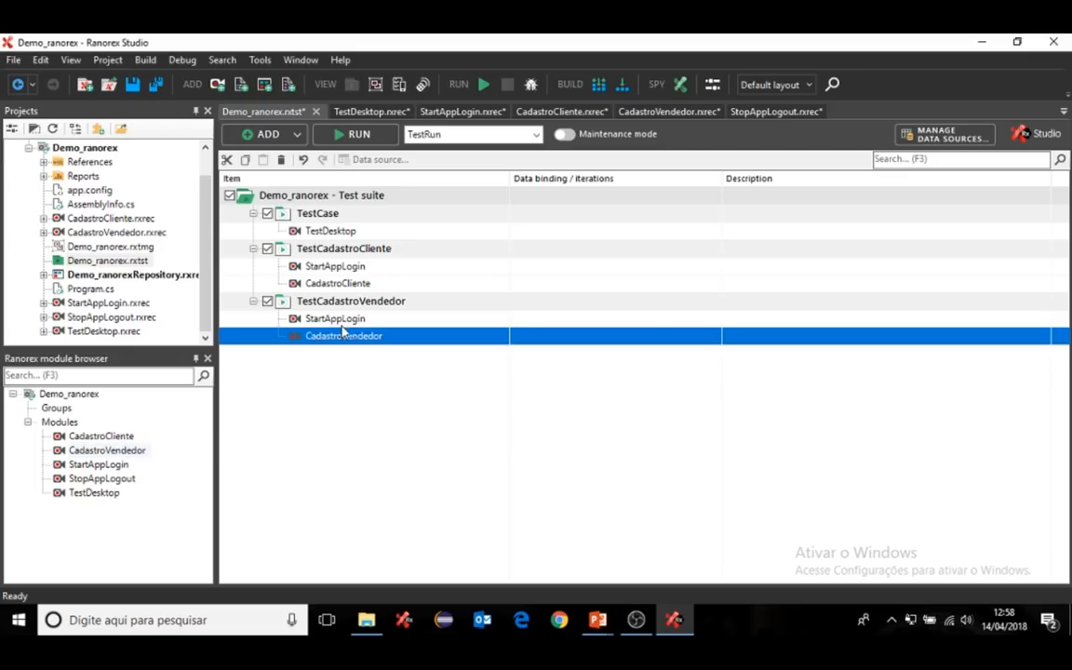
- Append StopAppLogout to both test cases and uncheck TestCase and TestCadastroVendedor
{"action": "left_click", "coordinate": [81, 481]}
{"action": "left_click_drag", "start_coordinate": [81, 482], "coordinate": [328, 296]}
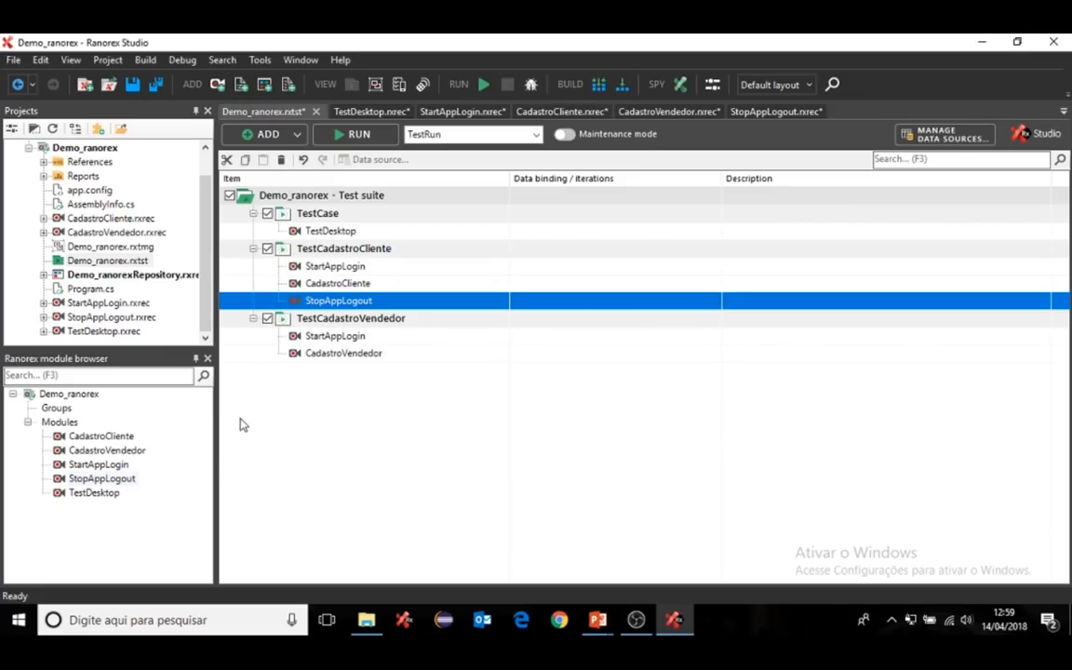
{"action": "left_click_drag", "start_coordinate": [102, 480], "coordinate": [323, 369]}
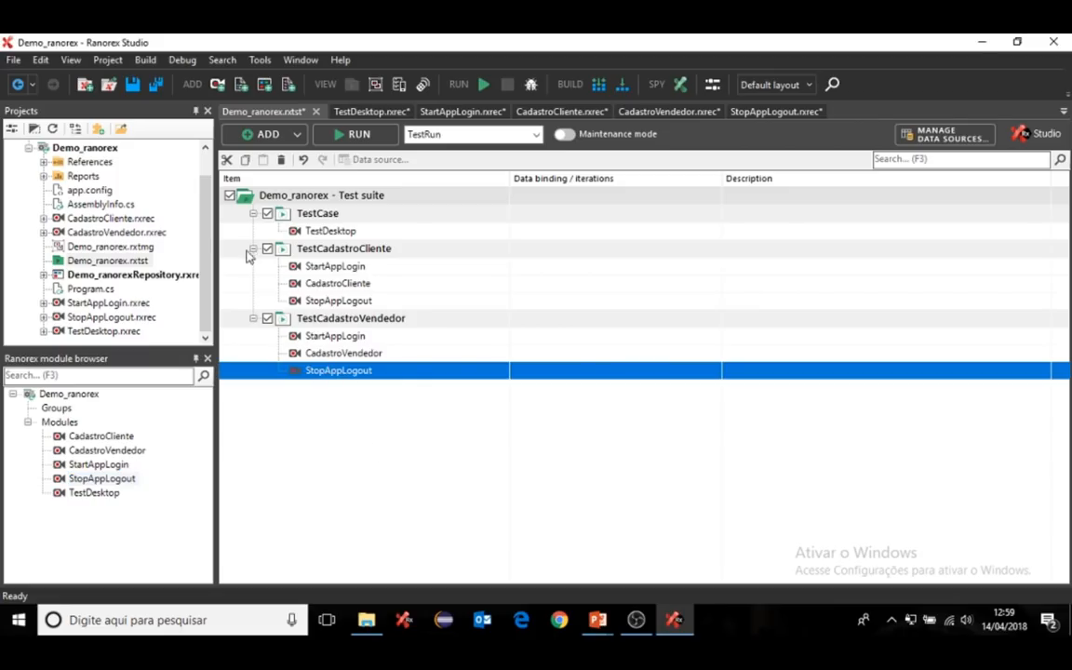
{"action": "left_click", "coordinate": [269, 214]}
{"action": "left_click", "coordinate": [268, 318]}
- Run the suite so the replay logs into Promosoft CRM as the Admin user
{"action": "left_click", "coordinate": [352, 136]}
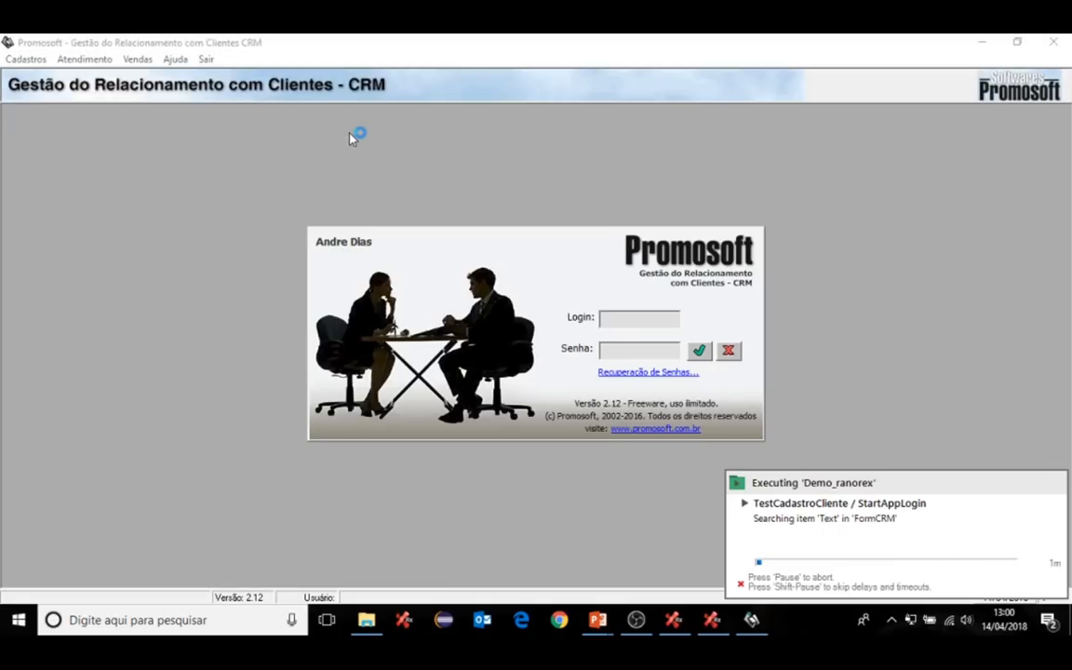
{"action": "type", "text": "Admin"}
{"action": "key", "text": "Tab"}
{"action": "type", "text": "******"}
{"action": "left_click", "coordinate": [699, 350]}
- Replay registering client 'Ranorex SA' with its street address, then exit the CRM
{"action": "left_click", "coordinate": [26, 58]}
{"action": "left_click", "coordinate": [41, 75]}
{"action": "left_click", "coordinate": [187, 198]}
{"action": "type", "text": "Ranorex SA"}
{"action": "left_click", "coordinate": [173, 249]}
{"action": "type", "text": "Rua 50"}
{"action": "left_click", "coordinate": [610, 117]}
{"action": "left_click", "coordinate": [206, 60]}
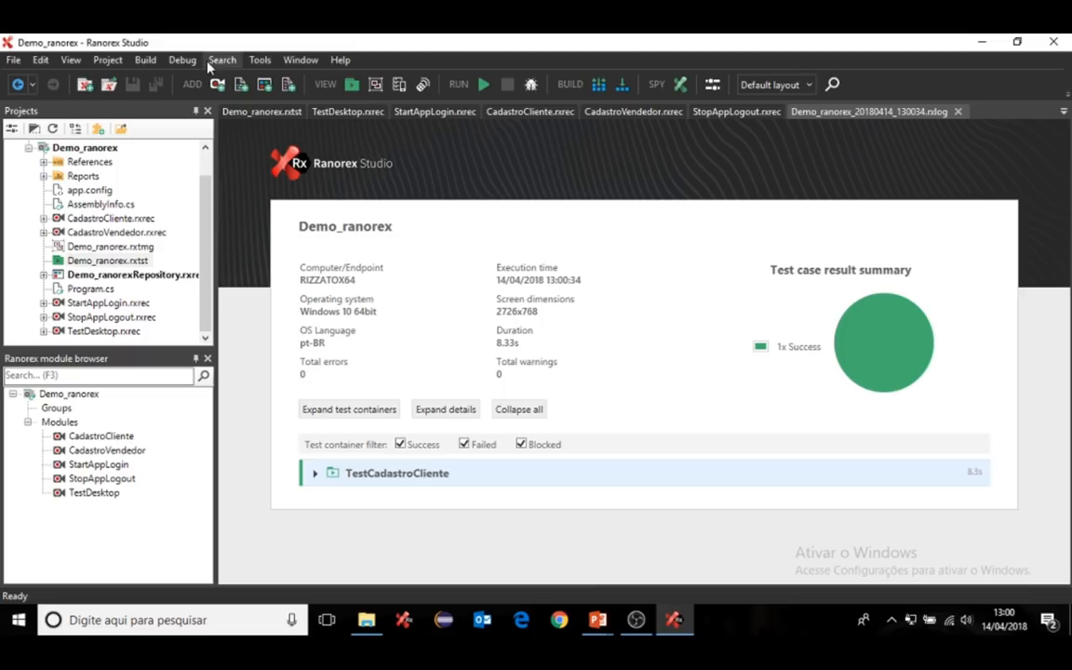
- Expand and scroll through the StartAppLogin, CadastroCliente and StopAppLogout logs, then close the report
{"action": "left_click", "coordinate": [314, 477]}
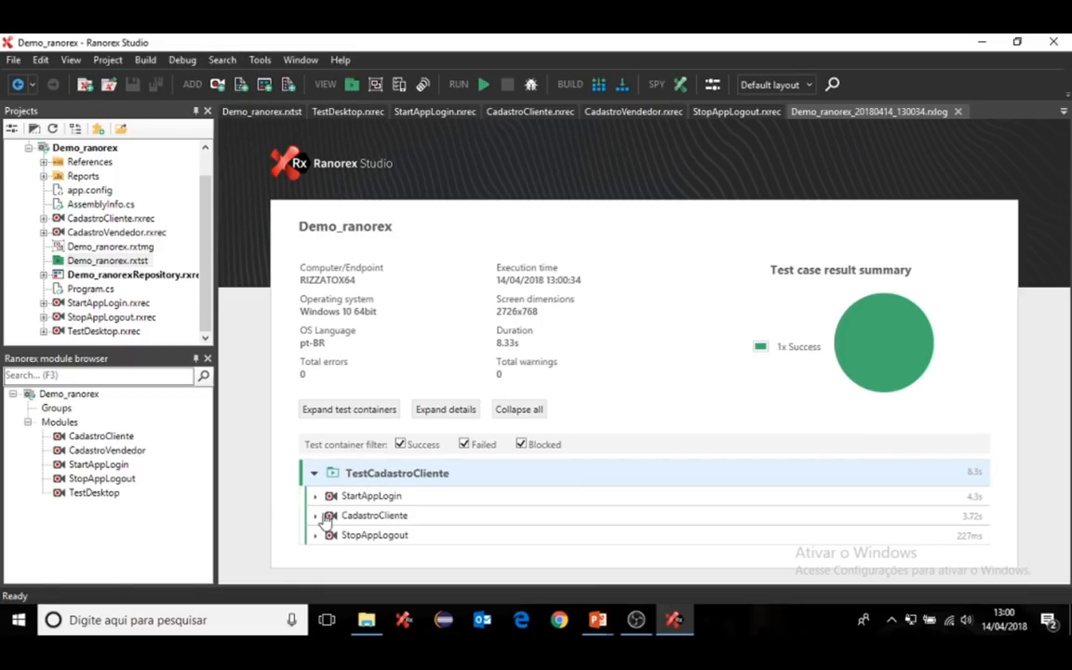
{"action": "left_click", "coordinate": [316, 499]}
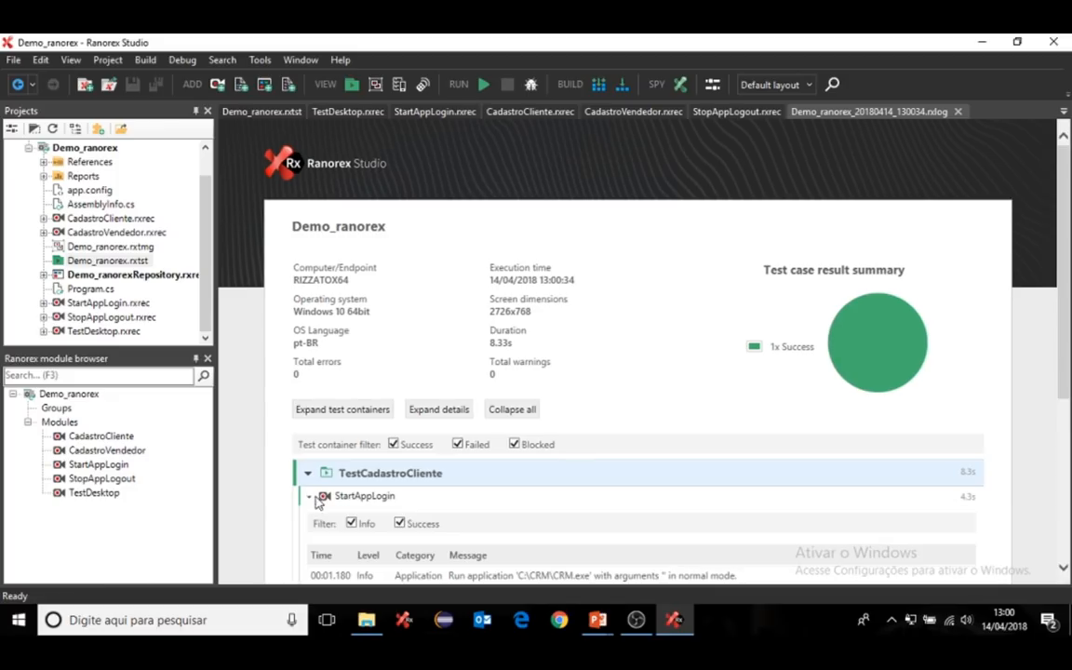
{"action": "scroll", "coordinate": [382, 400], "scroll_direction": "down", "scroll_amount": 3}
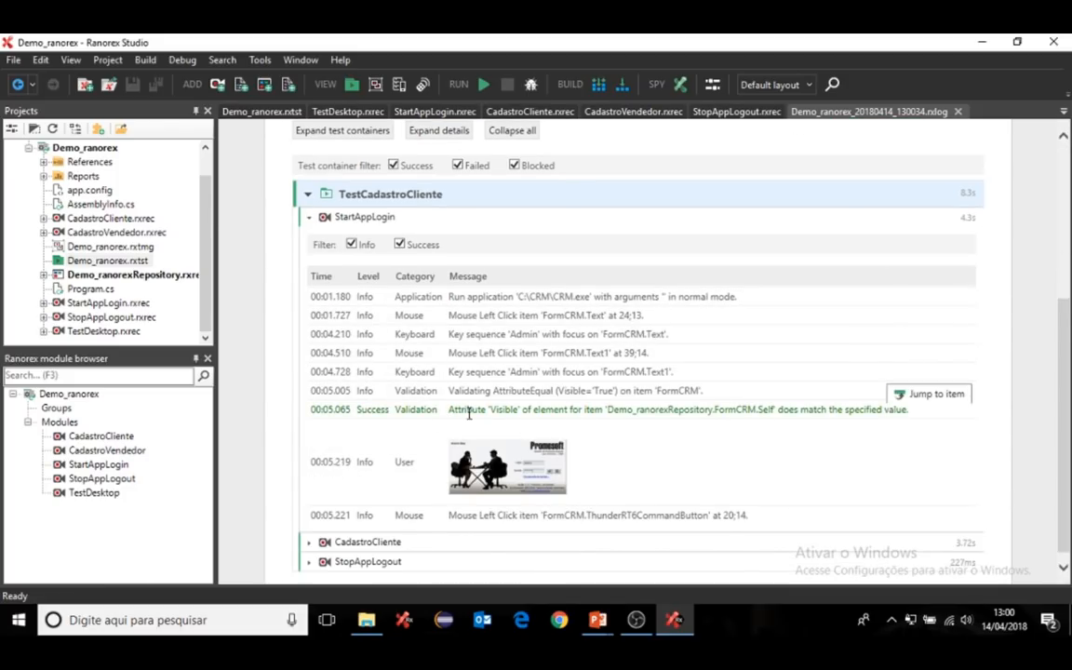
{"action": "scroll", "coordinate": [433, 399], "scroll_direction": "down", "scroll_amount": 1}
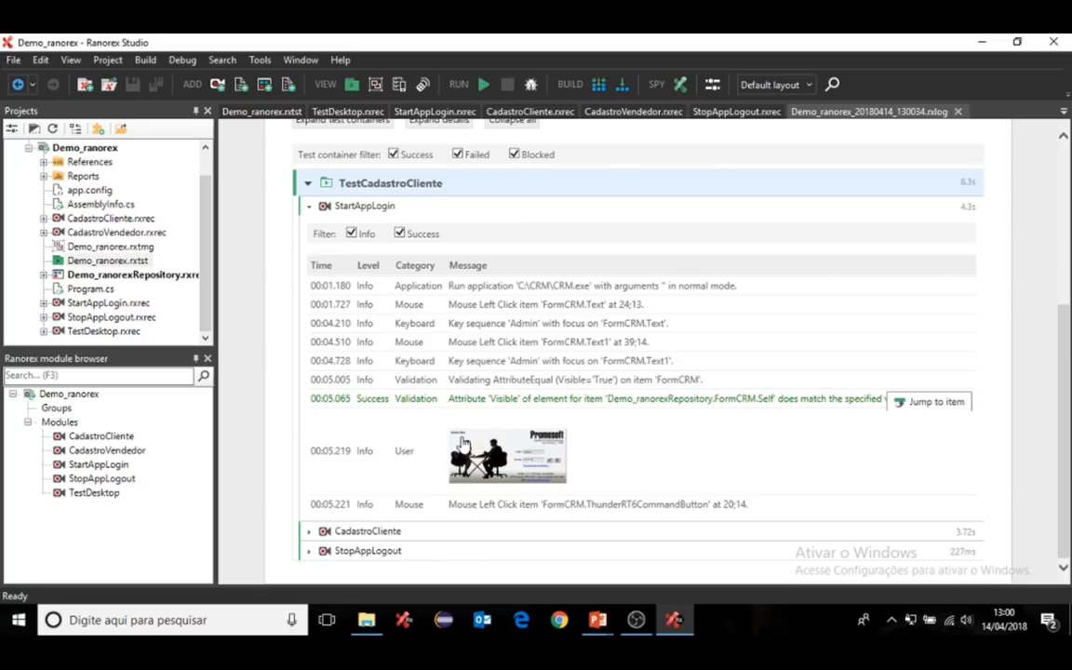
{"action": "left_click", "coordinate": [309, 533]}
{"action": "scroll", "coordinate": [426, 381], "scroll_direction": "down", "scroll_amount": 3}
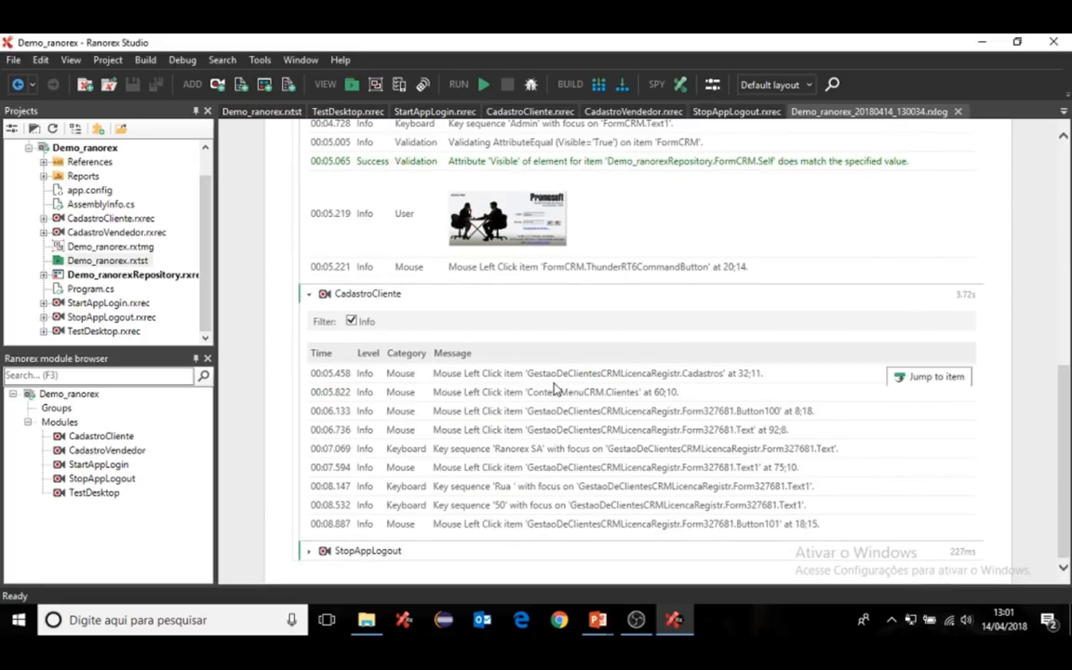
{"action": "left_click", "coordinate": [311, 549]}
{"action": "scroll", "coordinate": [497, 468], "scroll_direction": "down", "scroll_amount": 1}
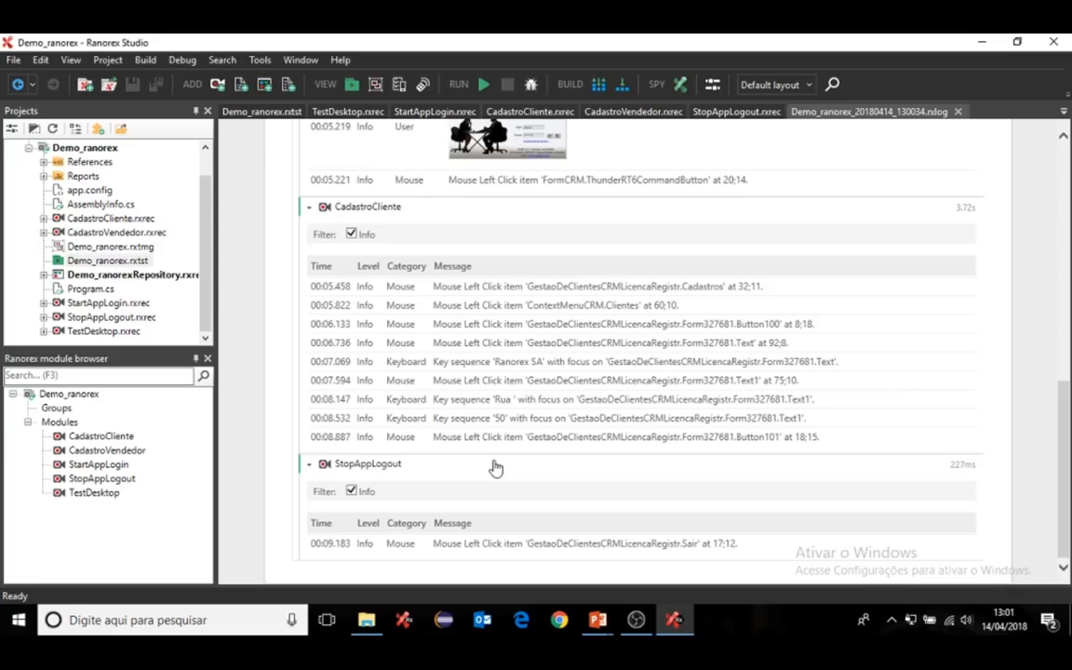
{"action": "scroll", "coordinate": [459, 402], "scroll_direction": "up", "scroll_amount": 10}
{"action": "scroll", "coordinate": [457, 402], "scroll_direction": "up", "scroll_amount": 1}
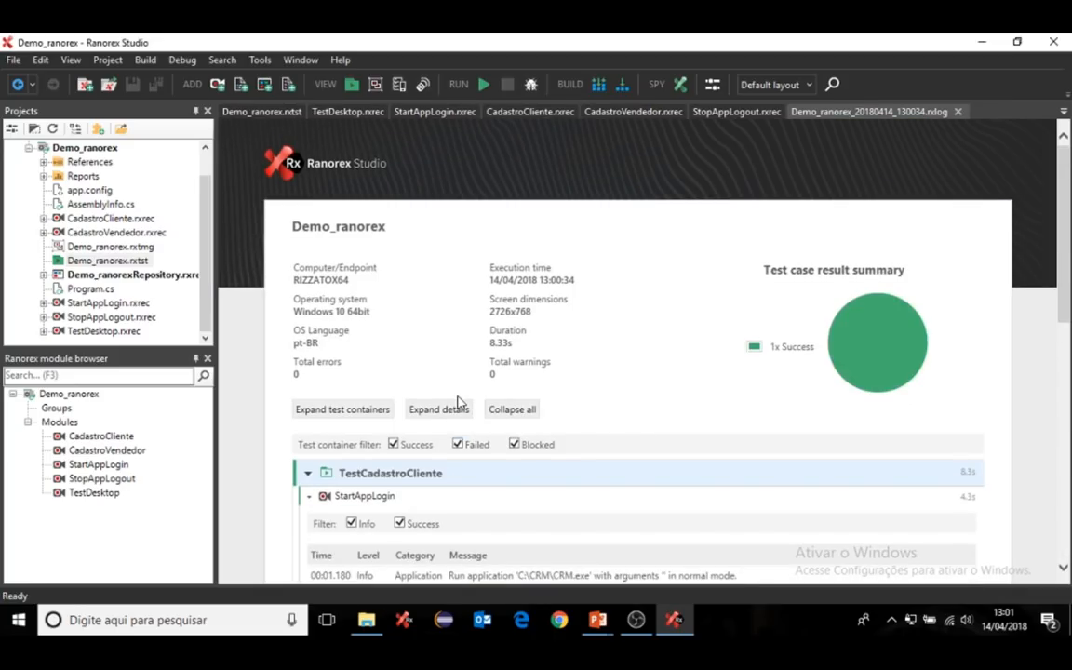
{"action": "left_click", "coordinate": [957, 112]}
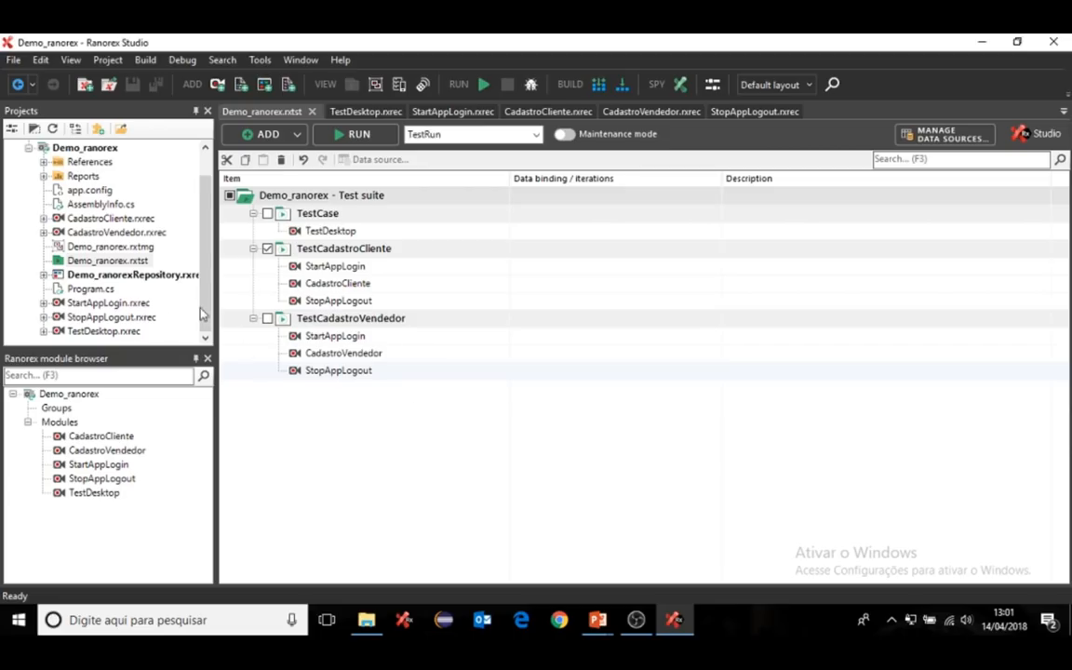
- Add C:\Ranorex_Report_PDF\Ranorex.PDF.dll as a project reference through the .NET Assembly Browser
{"action": "left_click", "coordinate": [43, 163]}
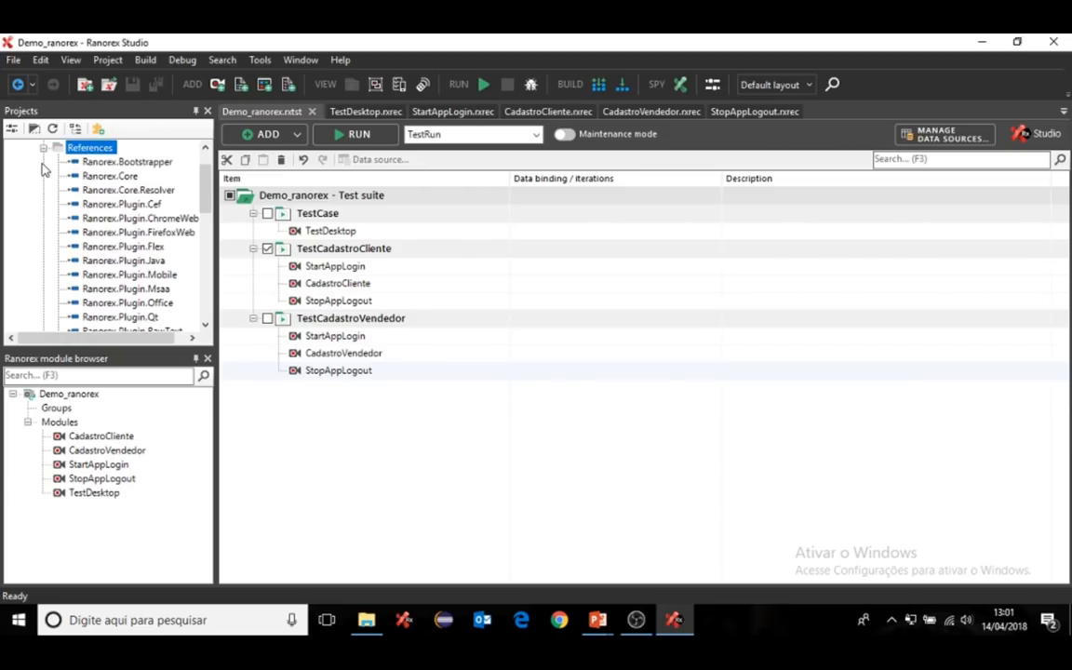
{"action": "left_click", "coordinate": [43, 148]}
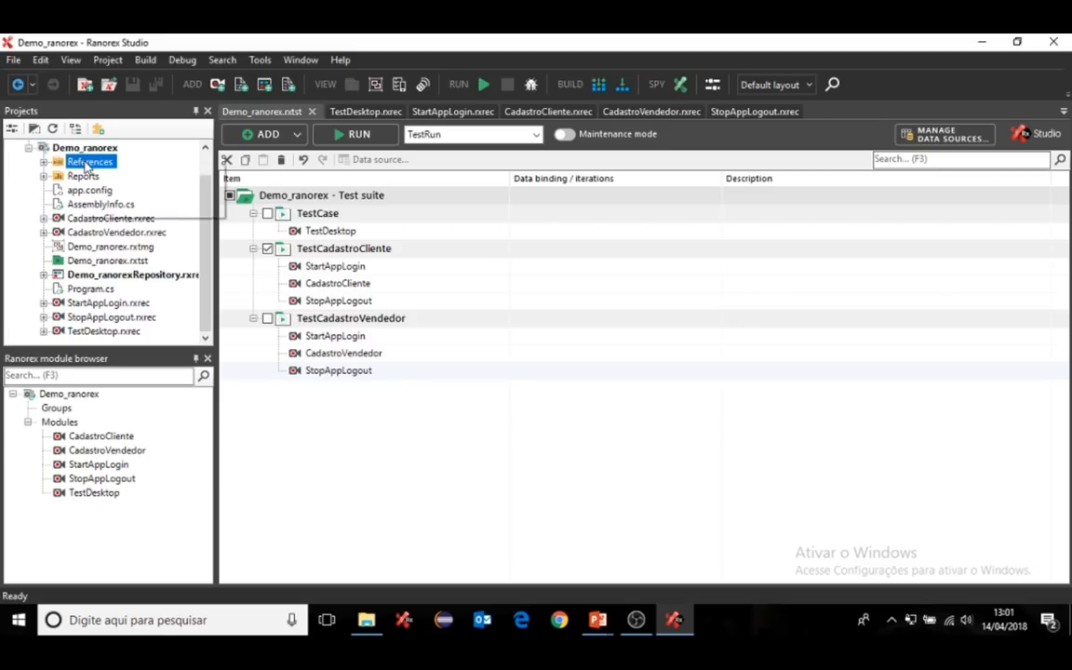
{"action": "right_click", "coordinate": [85, 163]}
{"action": "mouse_move", "coordinate": [113, 170]}
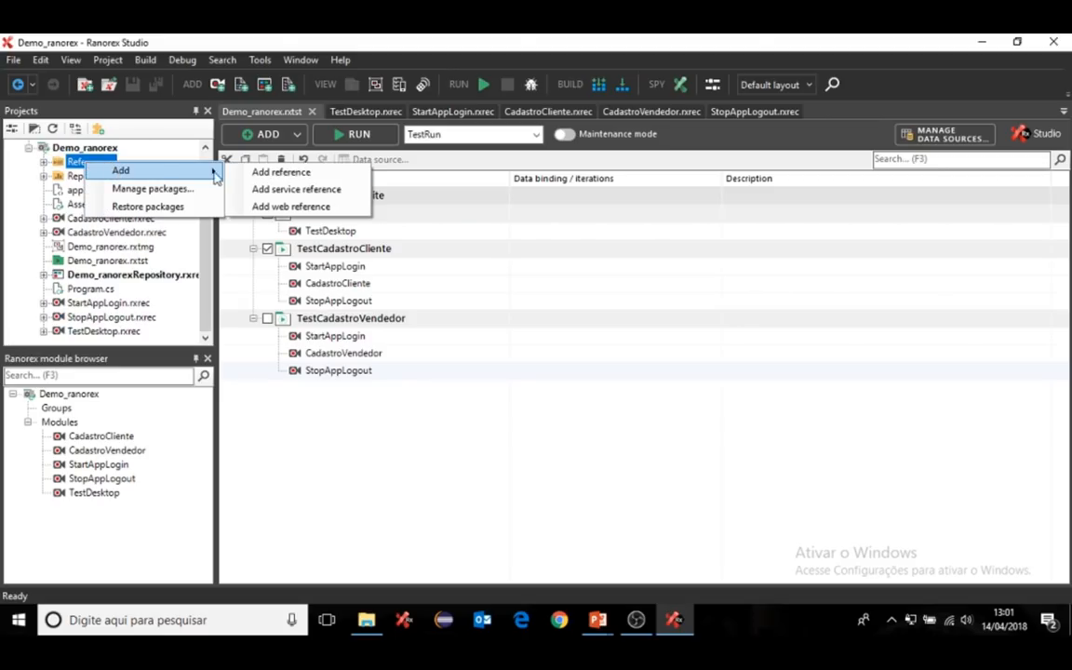
{"action": "left_click", "coordinate": [255, 177]}
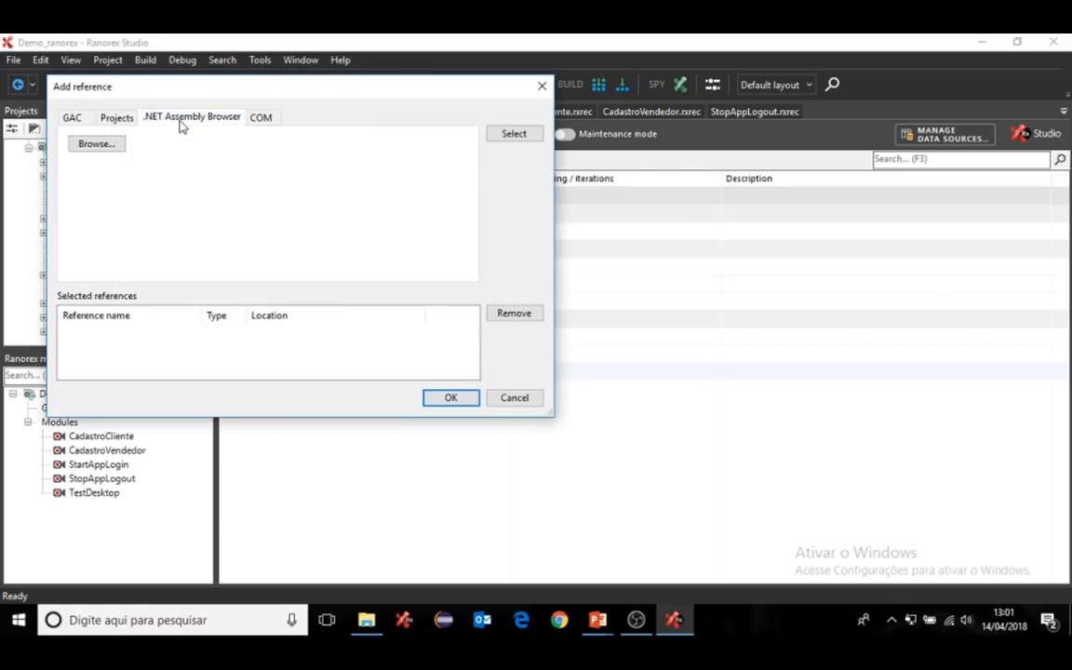
{"action": "left_click", "coordinate": [110, 147]}
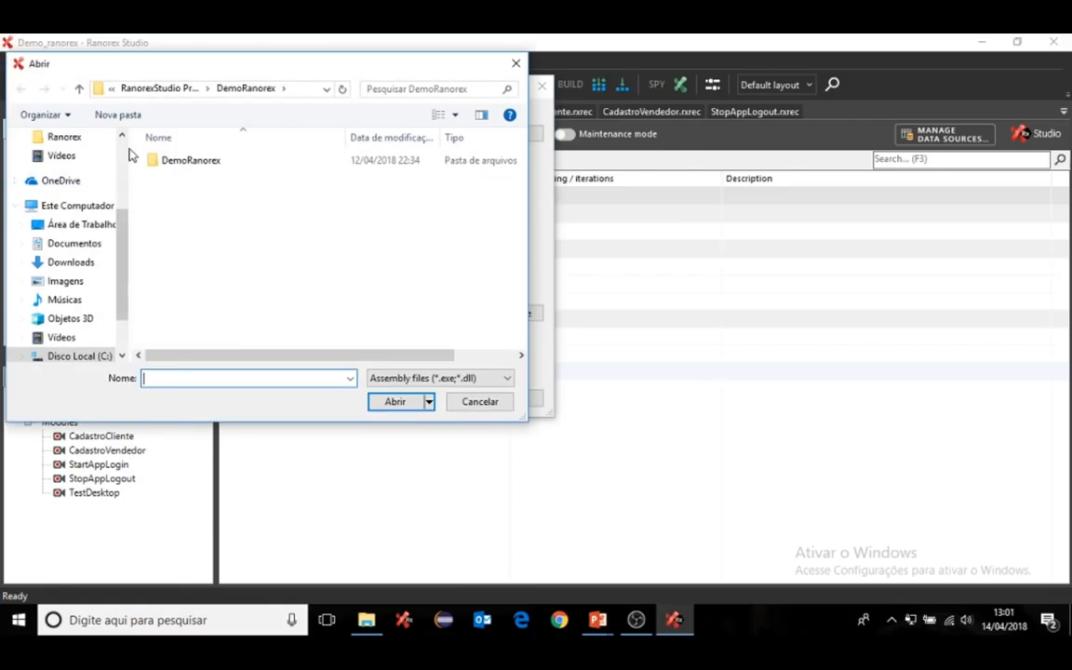
{"action": "left_click", "coordinate": [89, 356]}
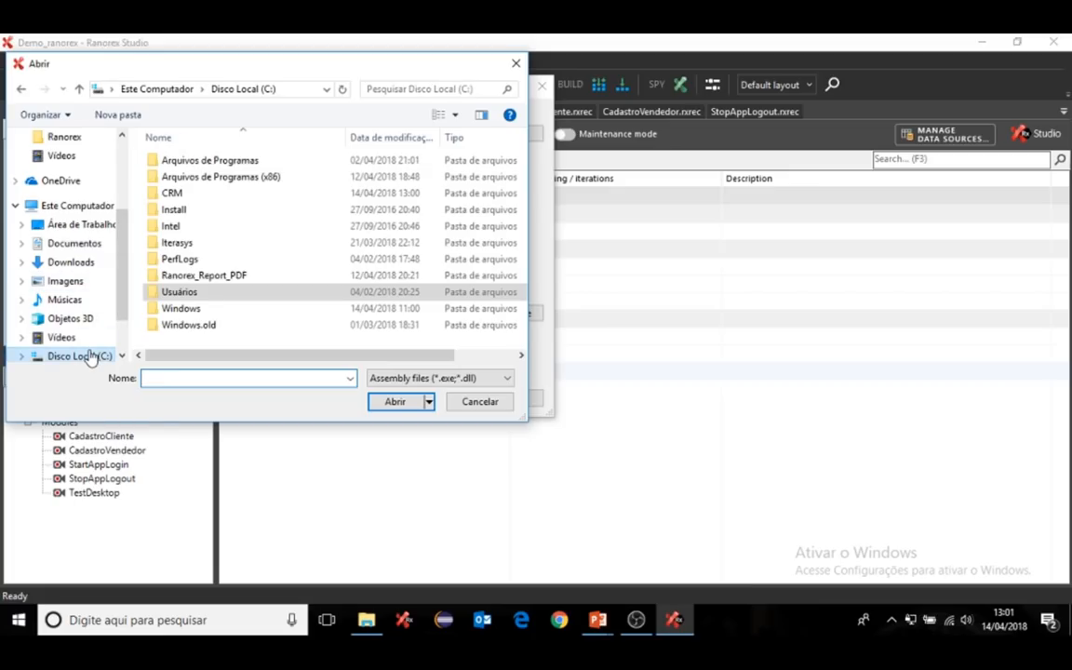
{"action": "double_click", "coordinate": [204, 281]}
{"action": "double_click", "coordinate": [184, 177]}
{"action": "left_click", "coordinate": [450, 397]}
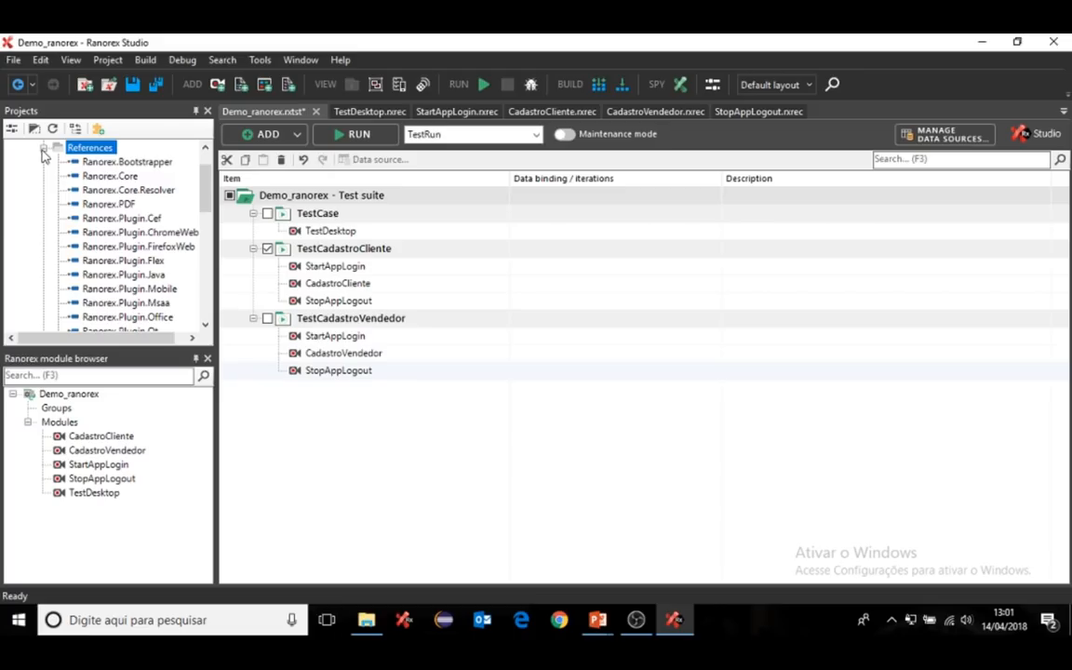
- Copy existing file ReportToPDF_7.X.cs into the project and drag ReportToPDF to the suite's end
{"action": "left_click", "coordinate": [43, 148]}
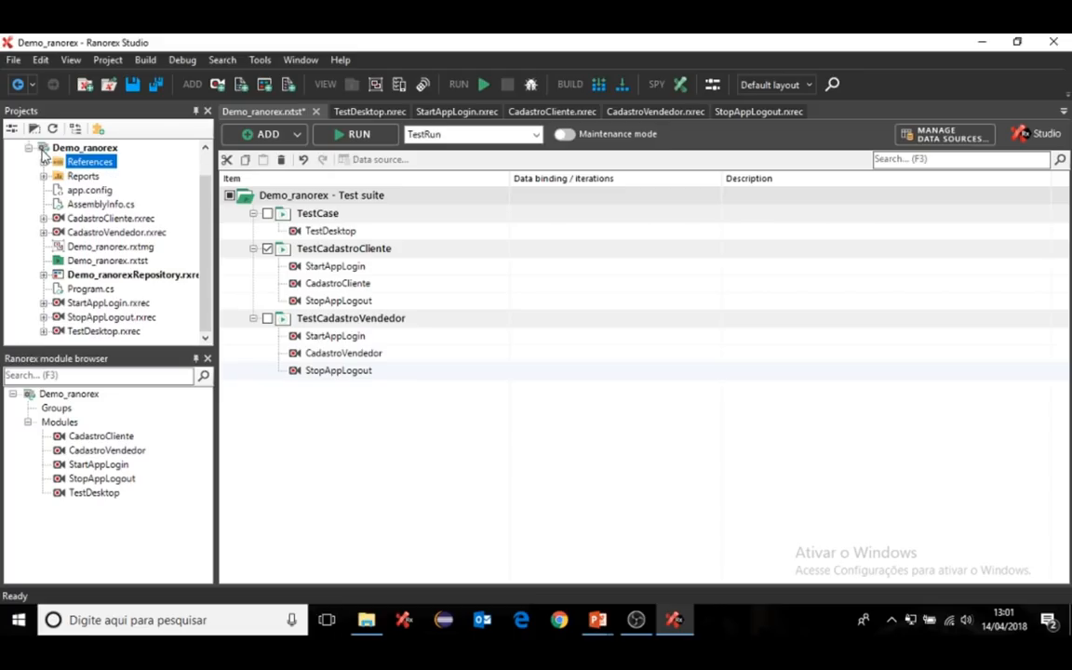
{"action": "left_click", "coordinate": [120, 262]}
{"action": "right_click", "coordinate": [120, 263]}
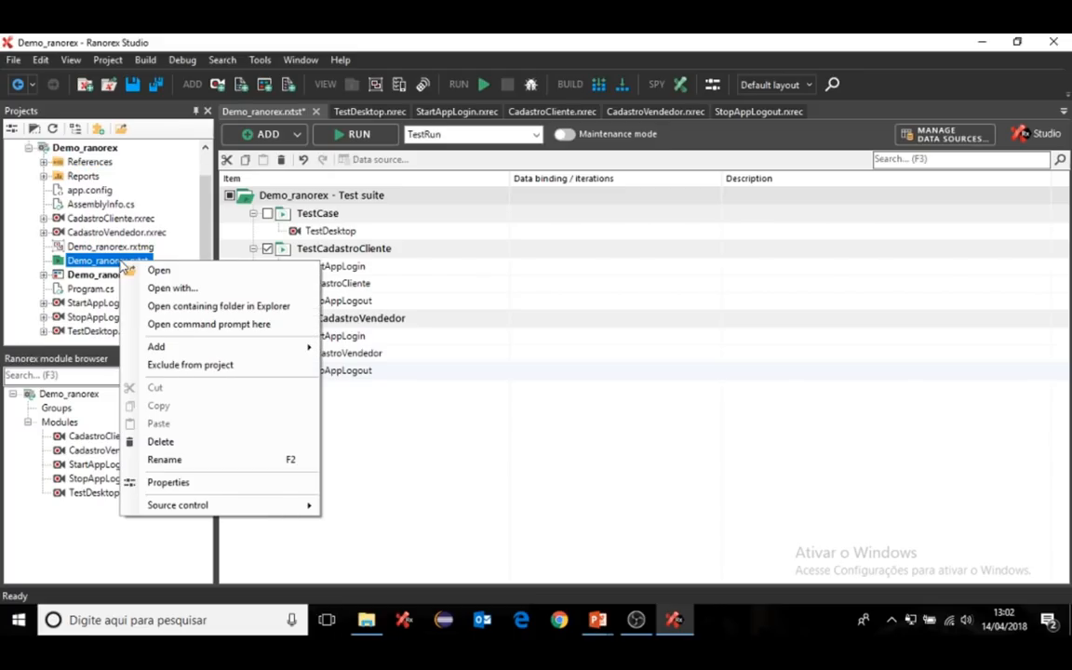
{"action": "mouse_move", "coordinate": [199, 349]}
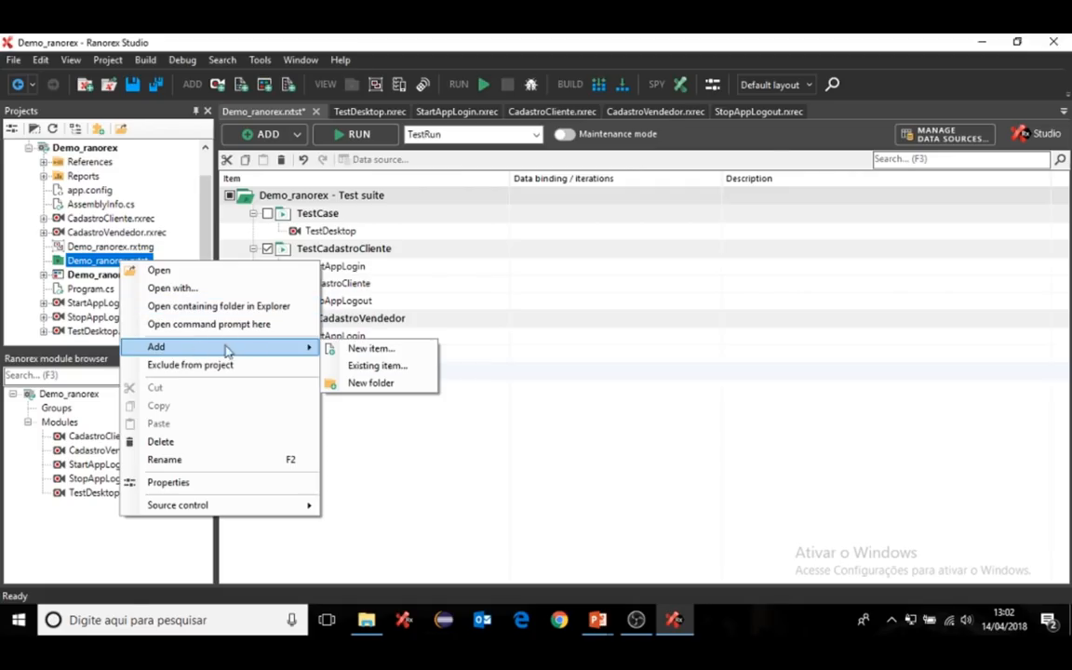
{"action": "left_click", "coordinate": [372, 366]}
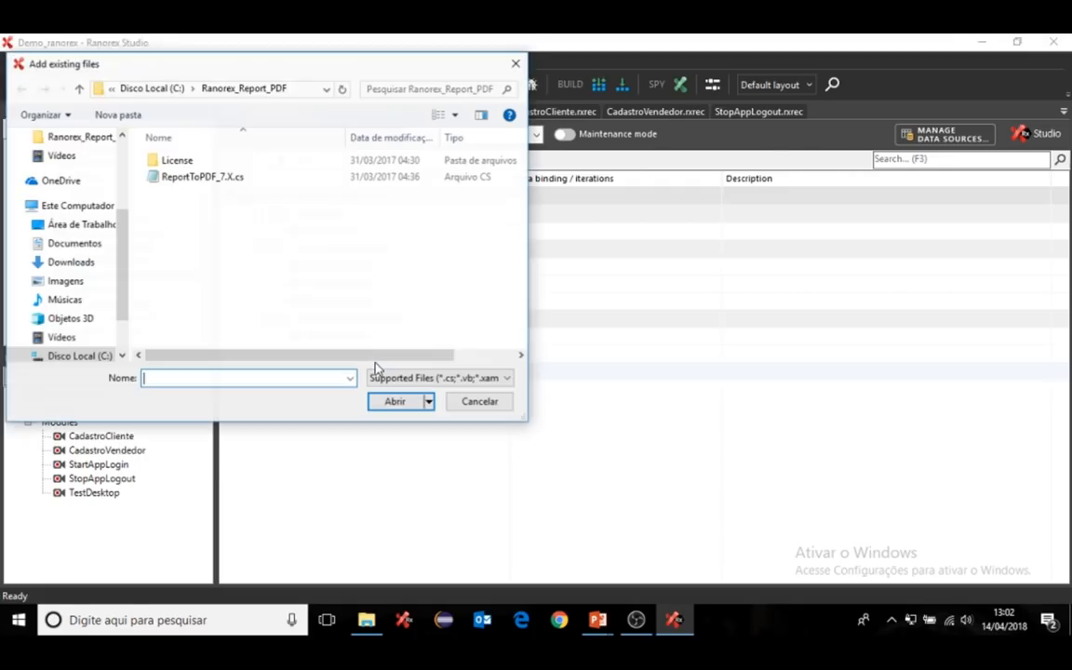
{"action": "double_click", "coordinate": [215, 179]}
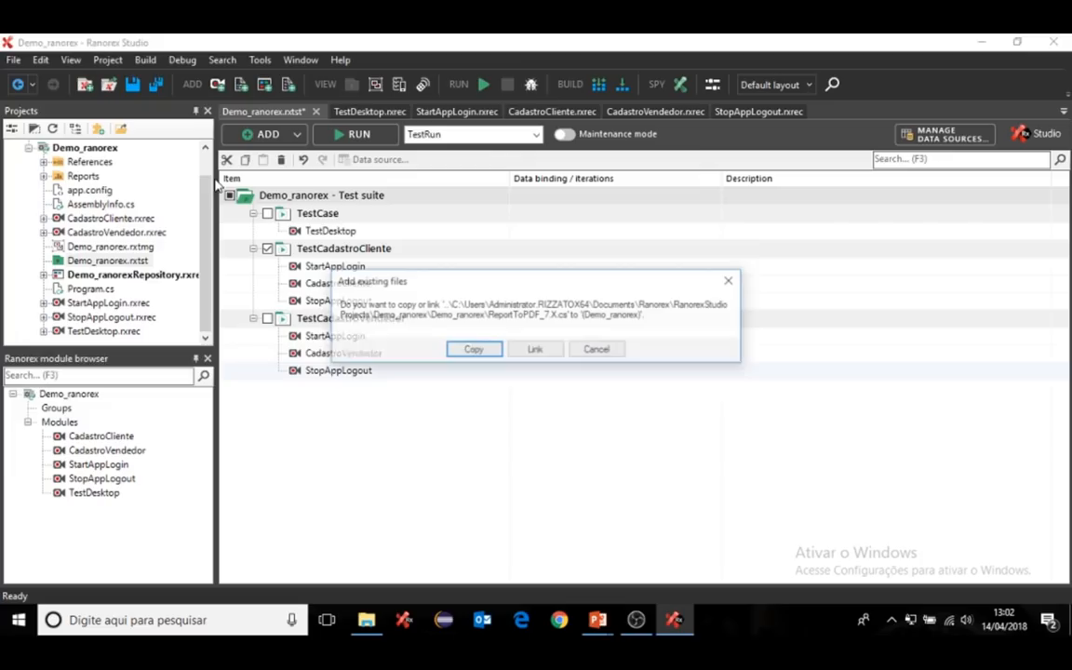
{"action": "left_click", "coordinate": [476, 350]}
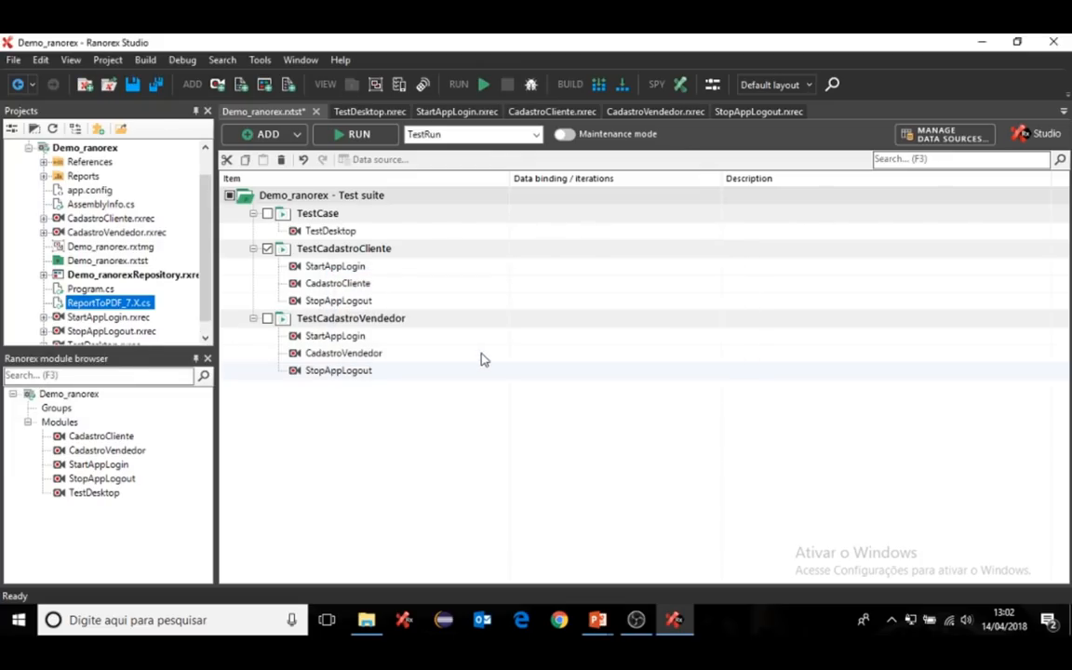
{"action": "left_click_drag", "start_coordinate": [86, 306], "coordinate": [344, 387]}
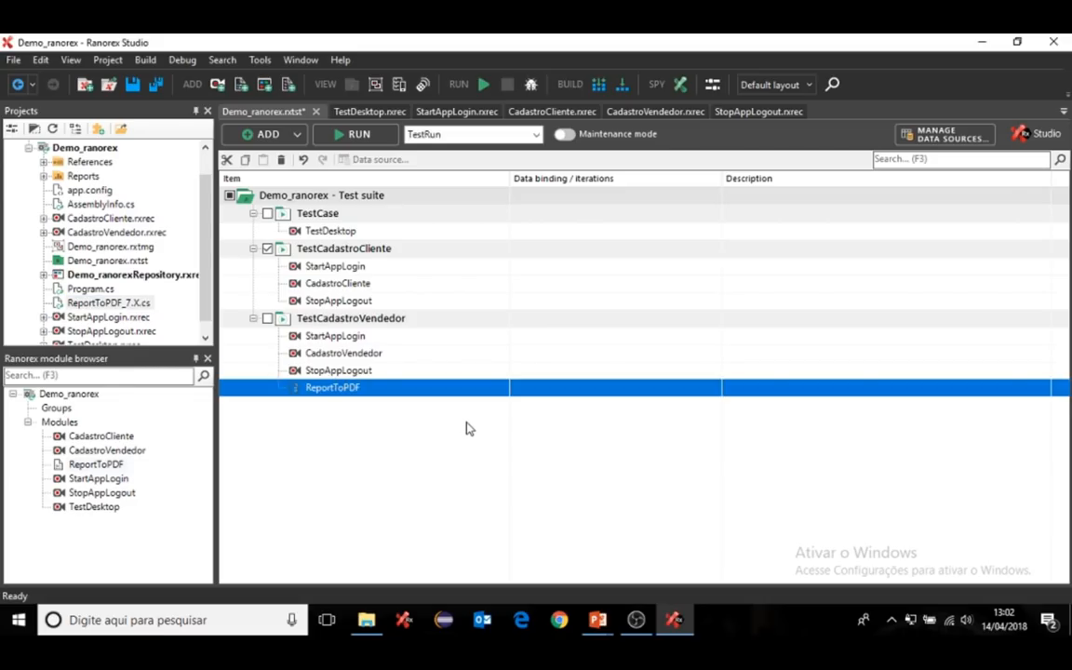
- Enable TestCadastroVendedor and run both test cases, ending in 2x Success with 0 errors
{"action": "left_click", "coordinate": [268, 320]}
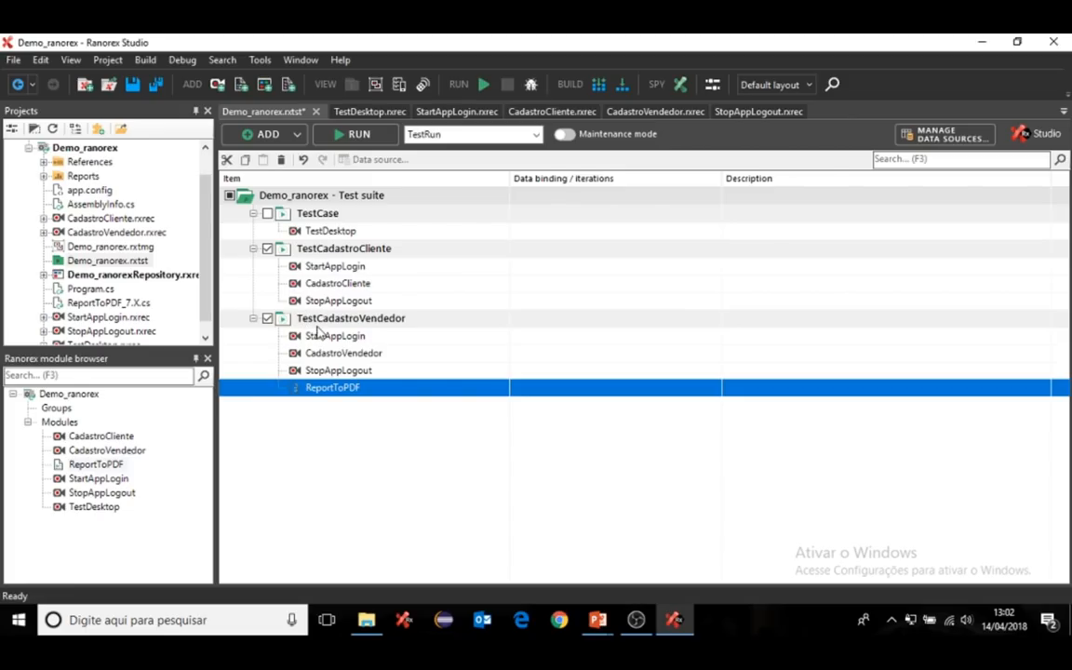
{"action": "left_click", "coordinate": [359, 134]}
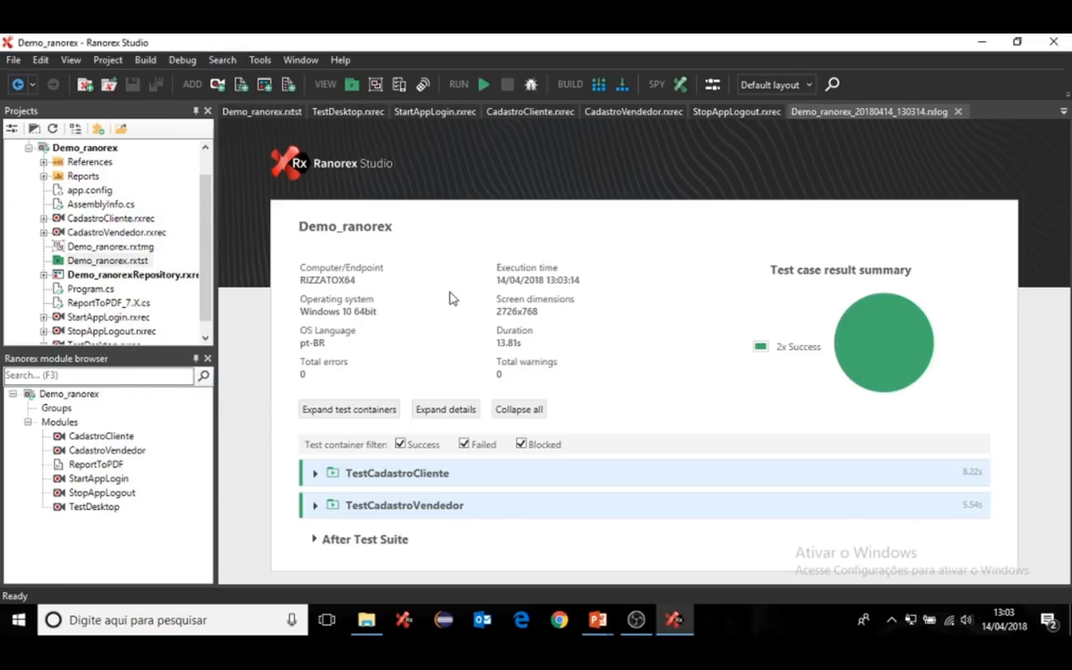
{"action": "mouse_move", "coordinate": [365, 476]}
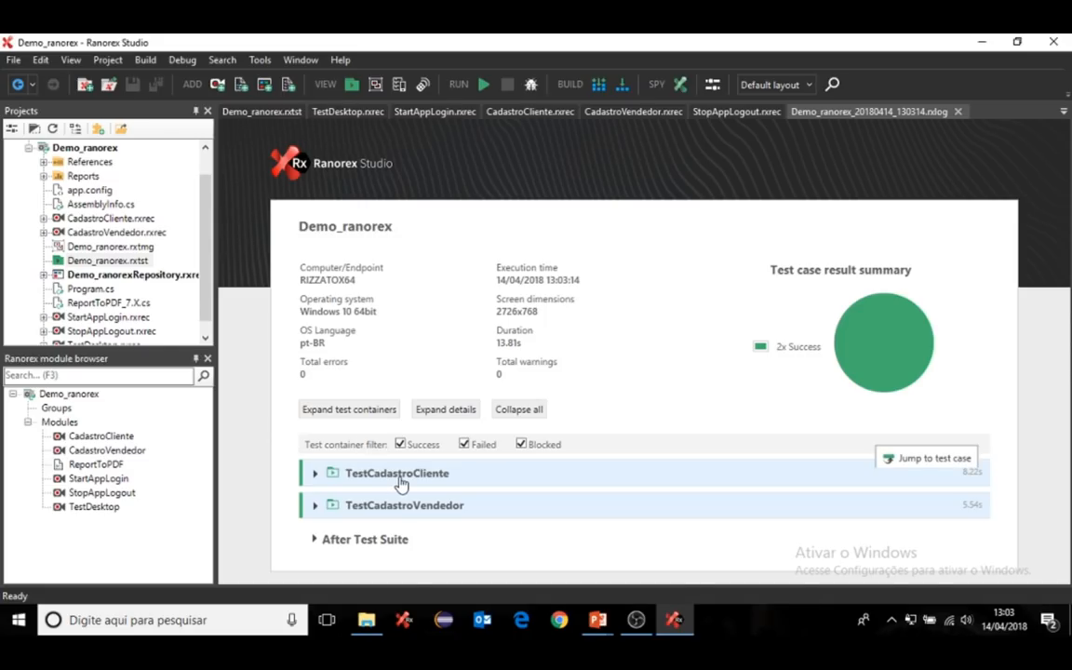
{"action": "left_click", "coordinate": [315, 475]}
{"action": "scroll", "coordinate": [437, 478], "scroll_direction": "down", "scroll_amount": 1}
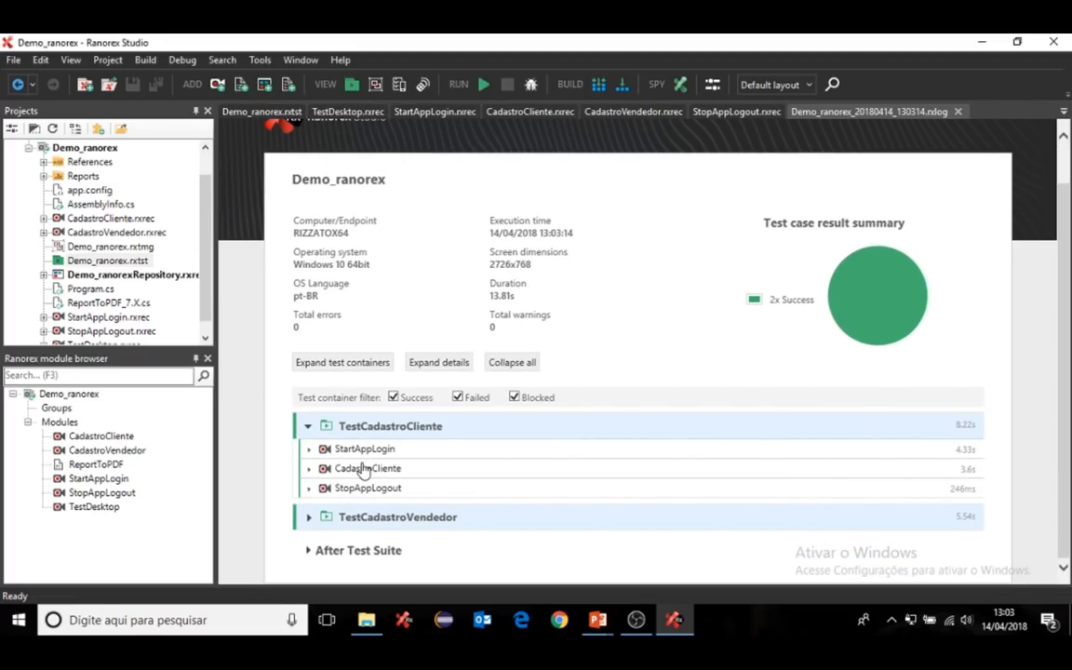
{"action": "left_click", "coordinate": [313, 449]}
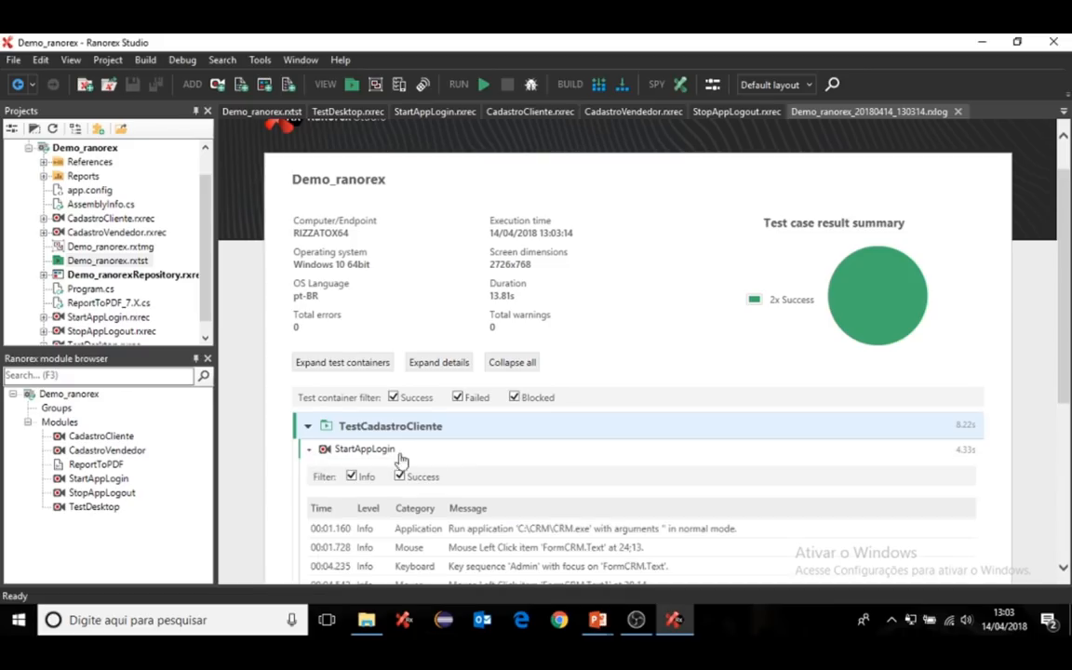
{"action": "scroll", "coordinate": [391, 465], "scroll_direction": "down", "scroll_amount": 5}
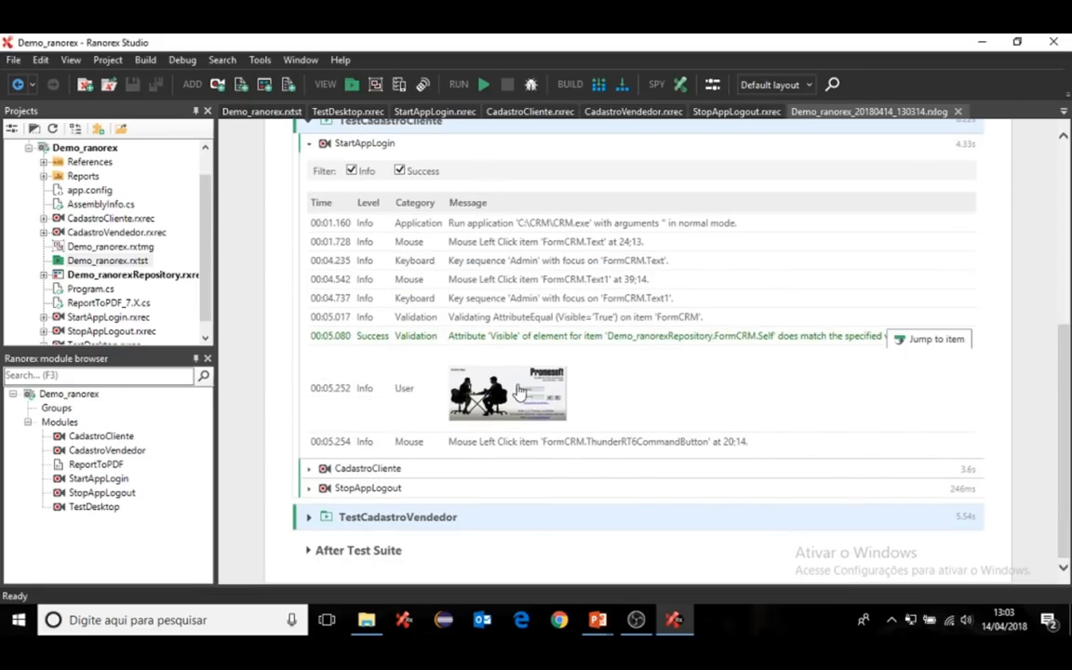
{"action": "left_click", "coordinate": [310, 524]}
{"action": "scroll", "coordinate": [502, 457], "scroll_direction": "down", "scroll_amount": 1}
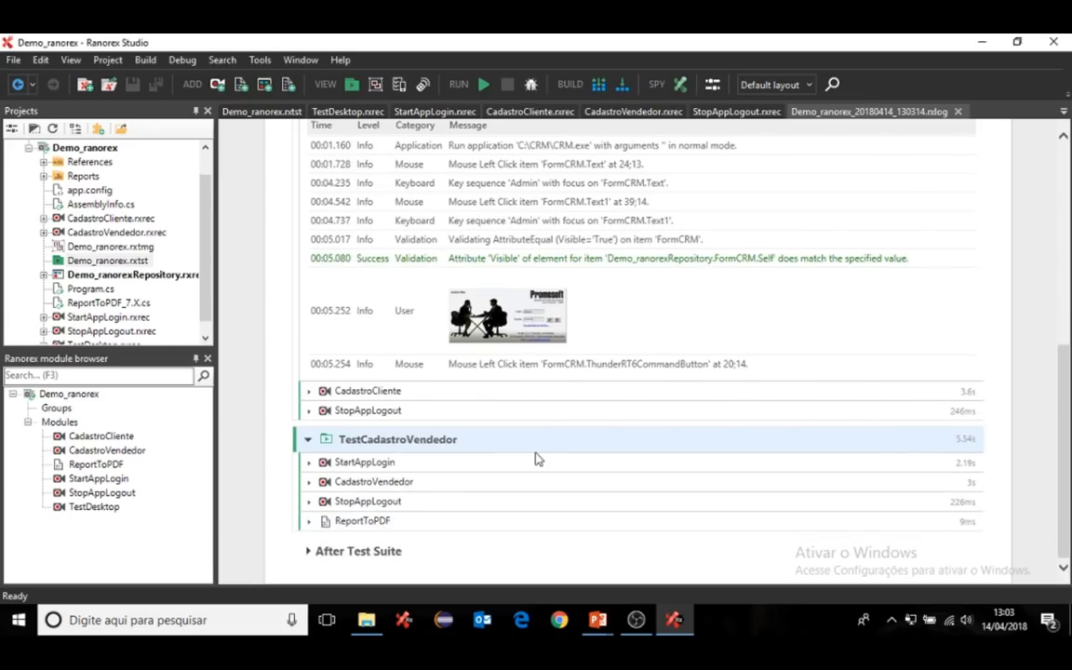
{"action": "left_click", "coordinate": [309, 483]}
{"action": "scroll", "coordinate": [651, 428], "scroll_direction": "down", "scroll_amount": 5}
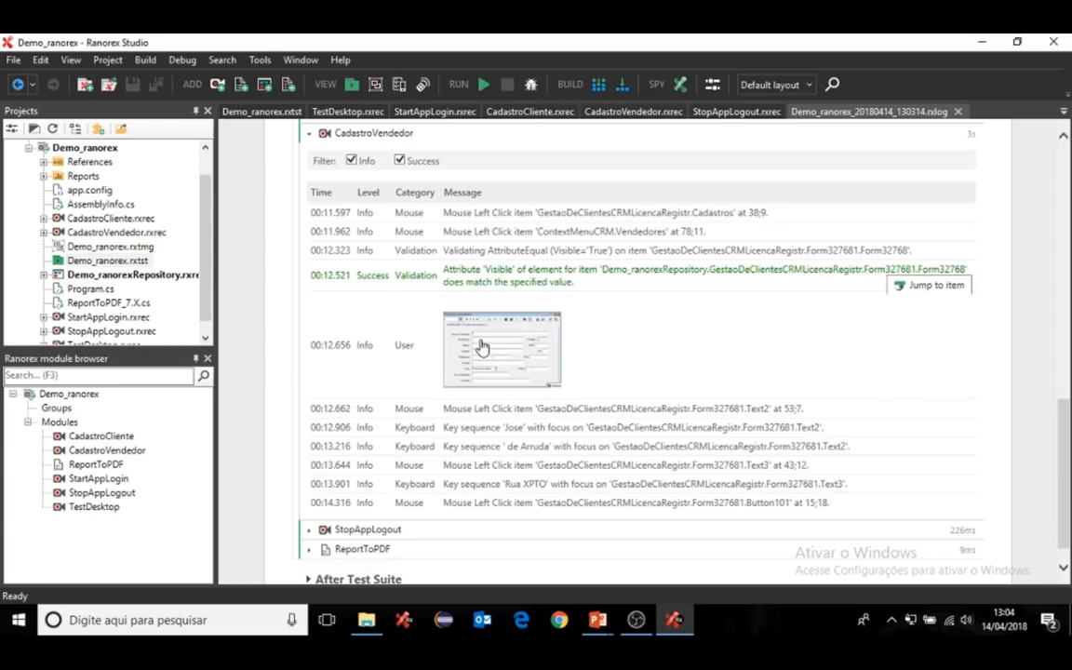
{"action": "scroll", "coordinate": [482, 348], "scroll_direction": "down", "scroll_amount": 1}
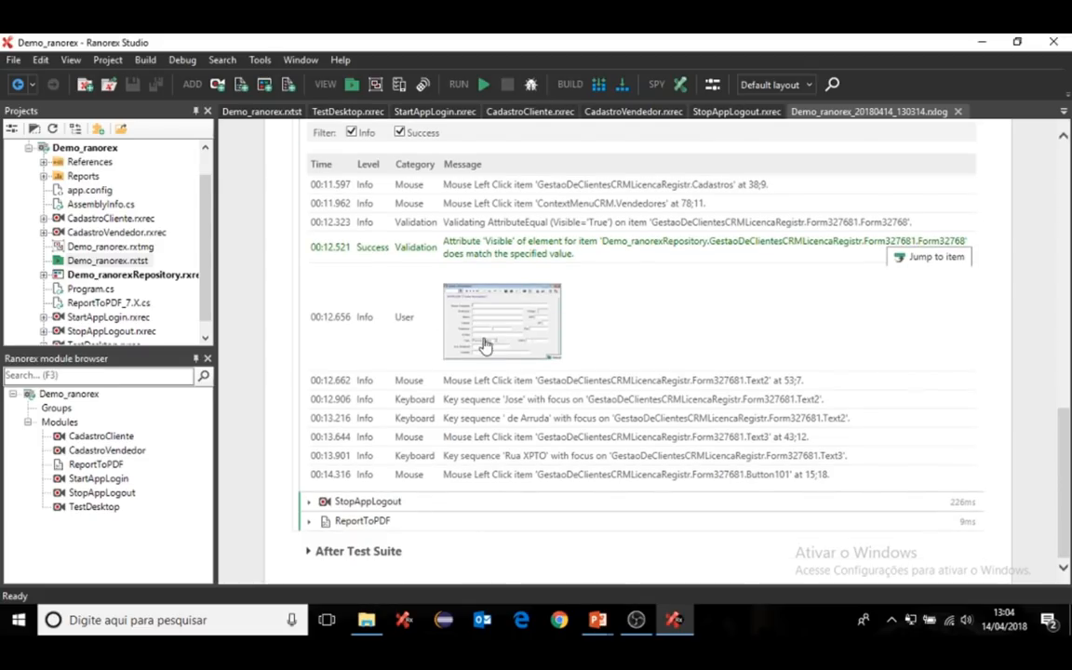
{"action": "left_click", "coordinate": [309, 552]}
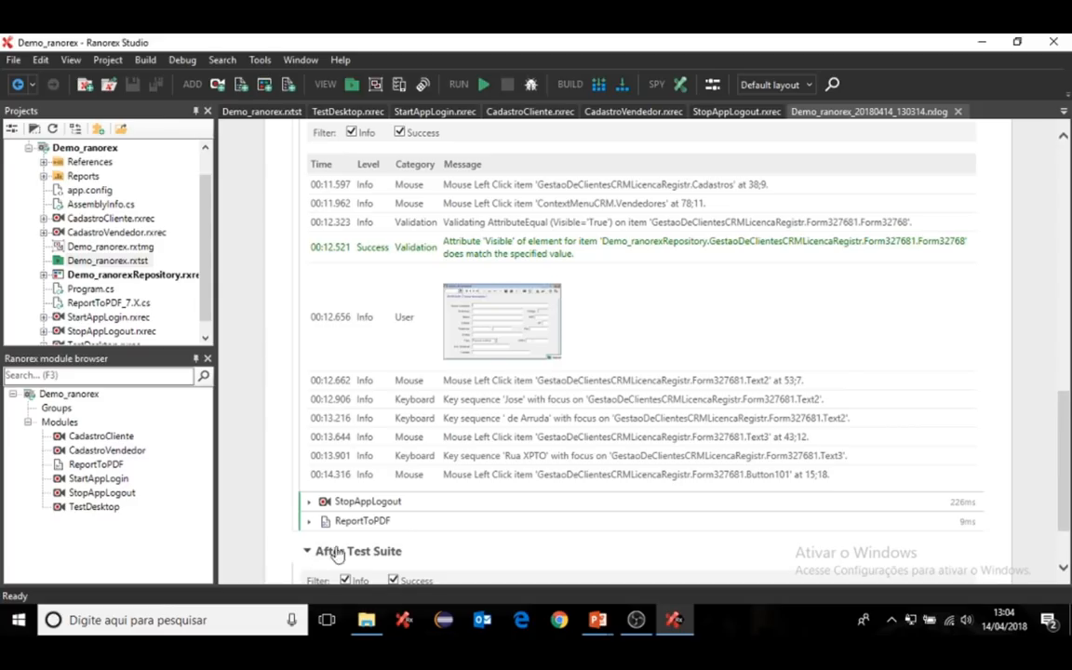
{"action": "scroll", "coordinate": [674, 485], "scroll_direction": "down", "scroll_amount": 2}
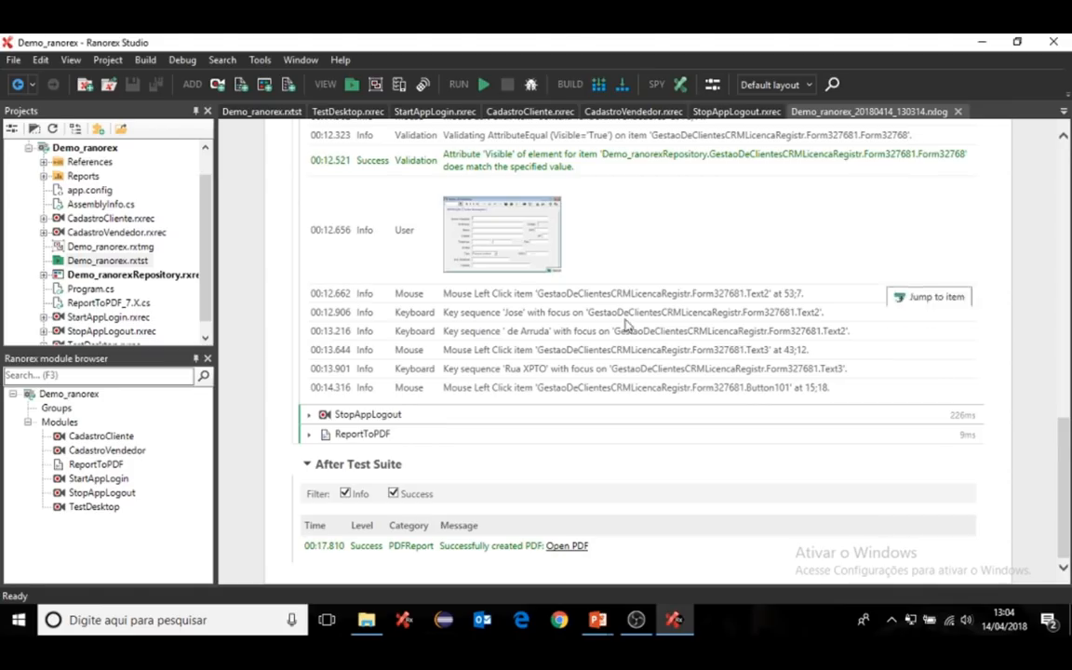
{"action": "scroll", "coordinate": [653, 342], "scroll_direction": "up", "scroll_amount": 3}
{"action": "scroll", "coordinate": [558, 288], "scroll_direction": "up", "scroll_amount": 2}
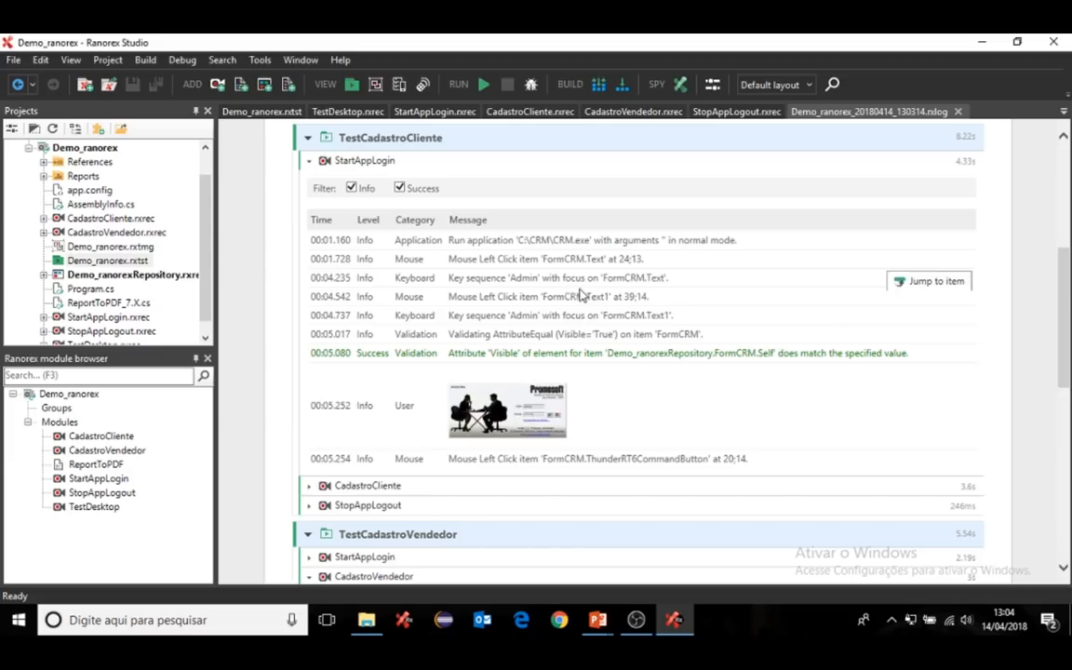
{"action": "scroll", "coordinate": [521, 353], "scroll_direction": "down", "scroll_amount": 3}
{"action": "scroll", "coordinate": [520, 353], "scroll_direction": "down", "scroll_amount": 3}
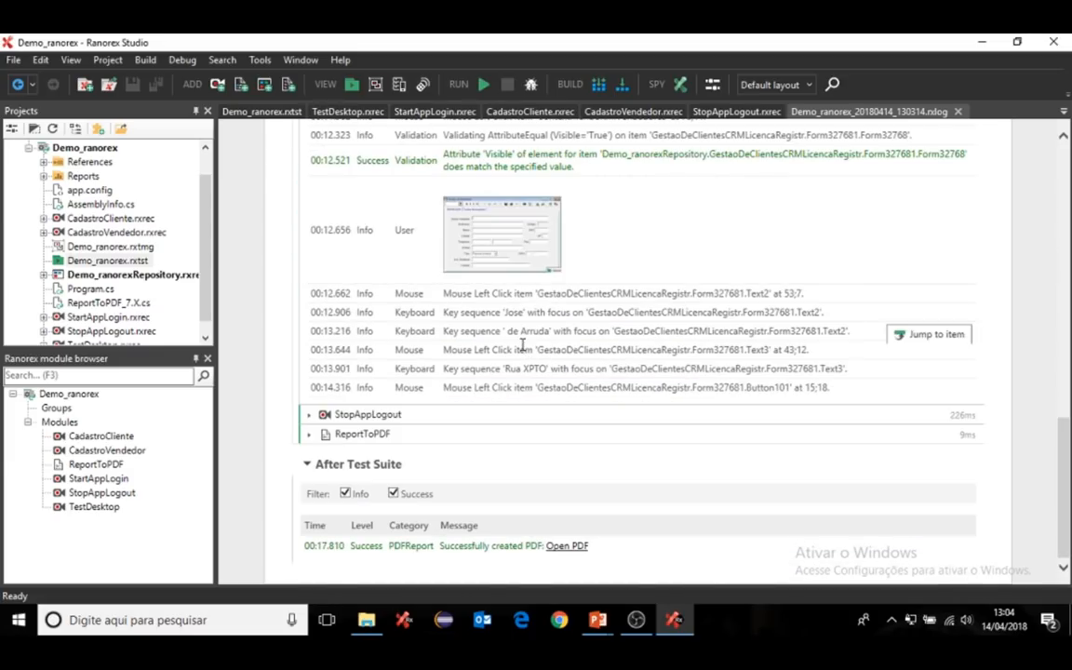
- Open the generated Demo_ranorex PDF report and read from its summary down to page 3
{"action": "left_click", "coordinate": [570, 547]}
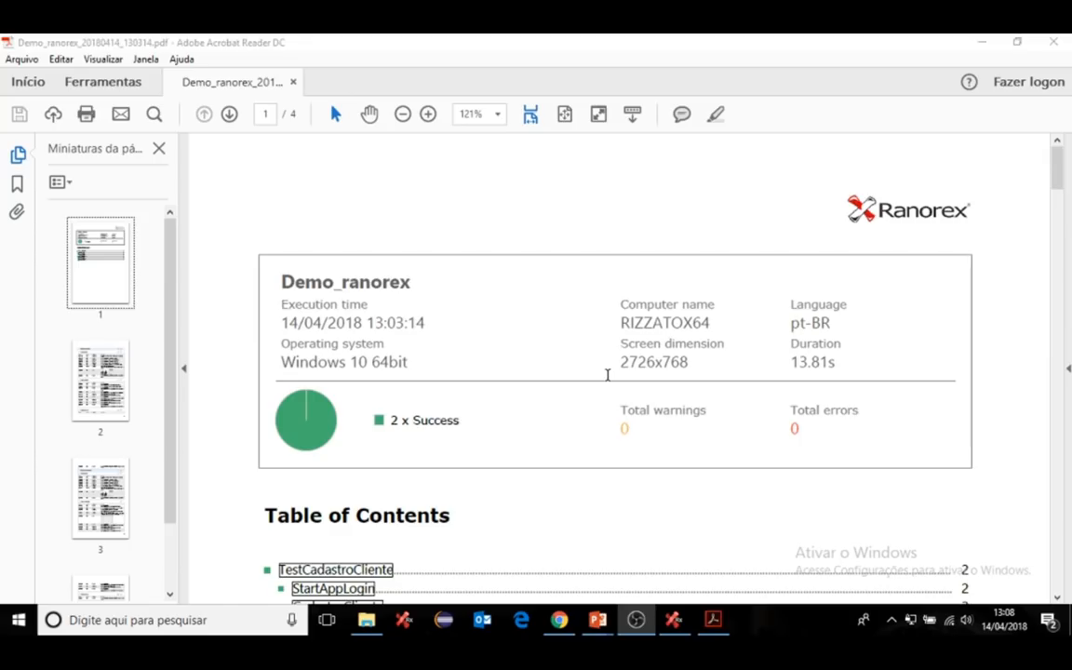
{"action": "scroll", "coordinate": [605, 376], "scroll_direction": "down", "scroll_amount": 5}
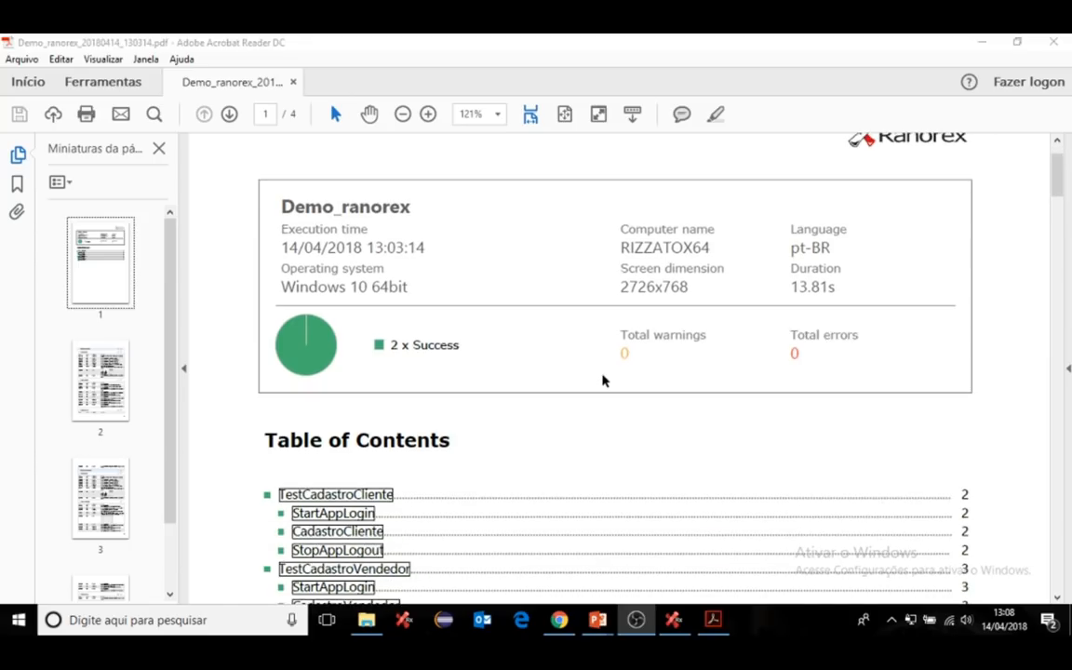
{"action": "scroll", "coordinate": [602, 373], "scroll_direction": "down", "scroll_amount": 1}
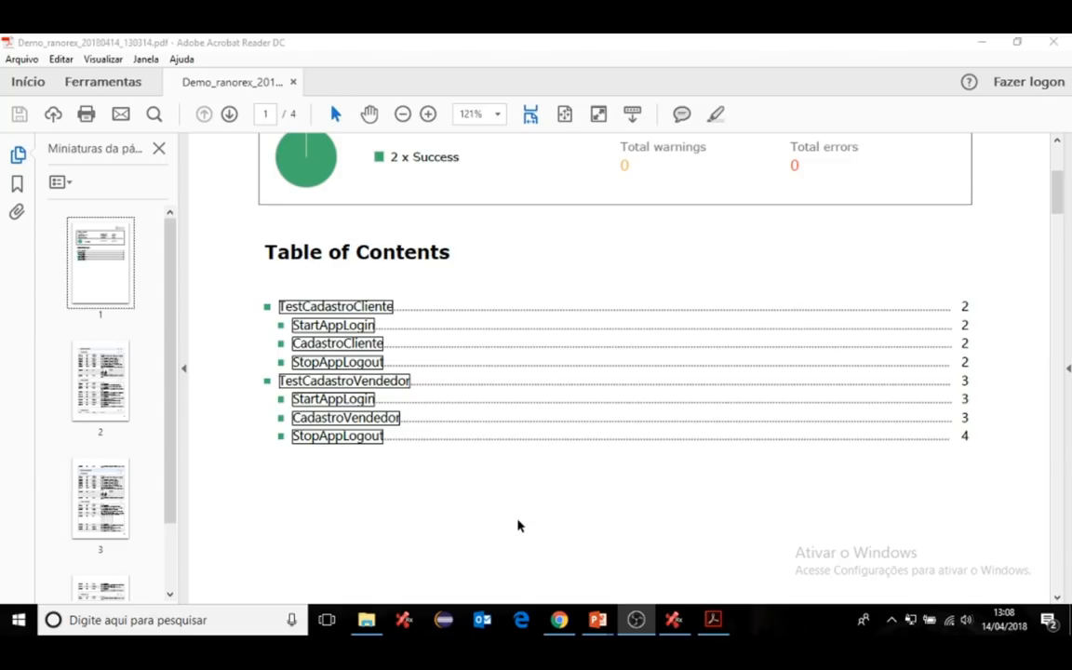
{"action": "scroll", "coordinate": [536, 493], "scroll_direction": "down", "scroll_amount": 5}
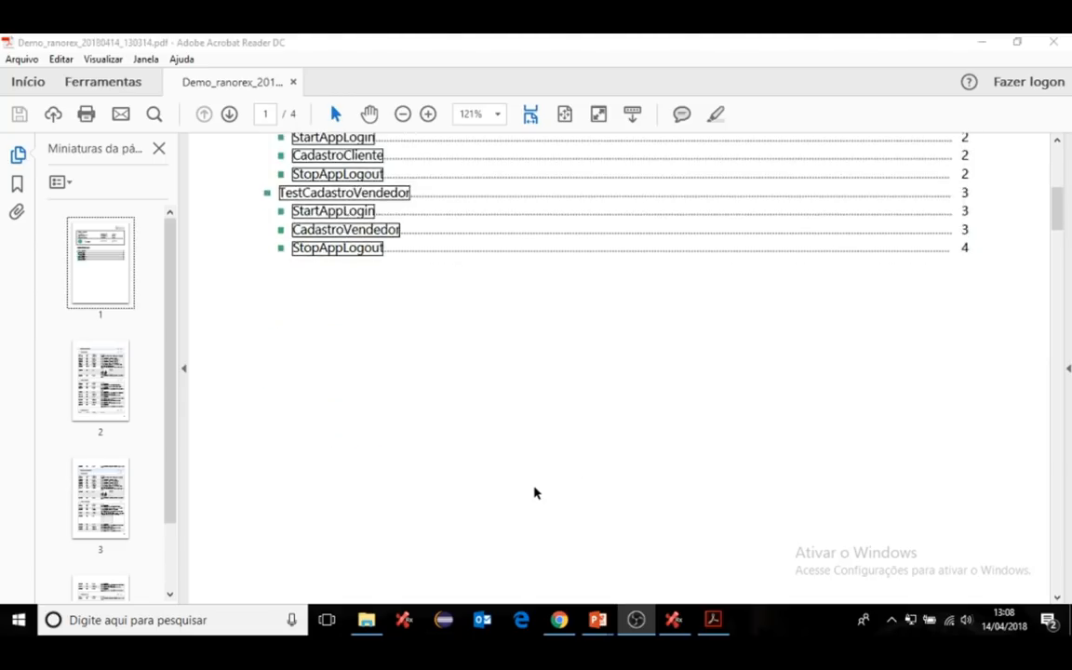
{"action": "scroll", "coordinate": [534, 491], "scroll_direction": "down", "scroll_amount": 5}
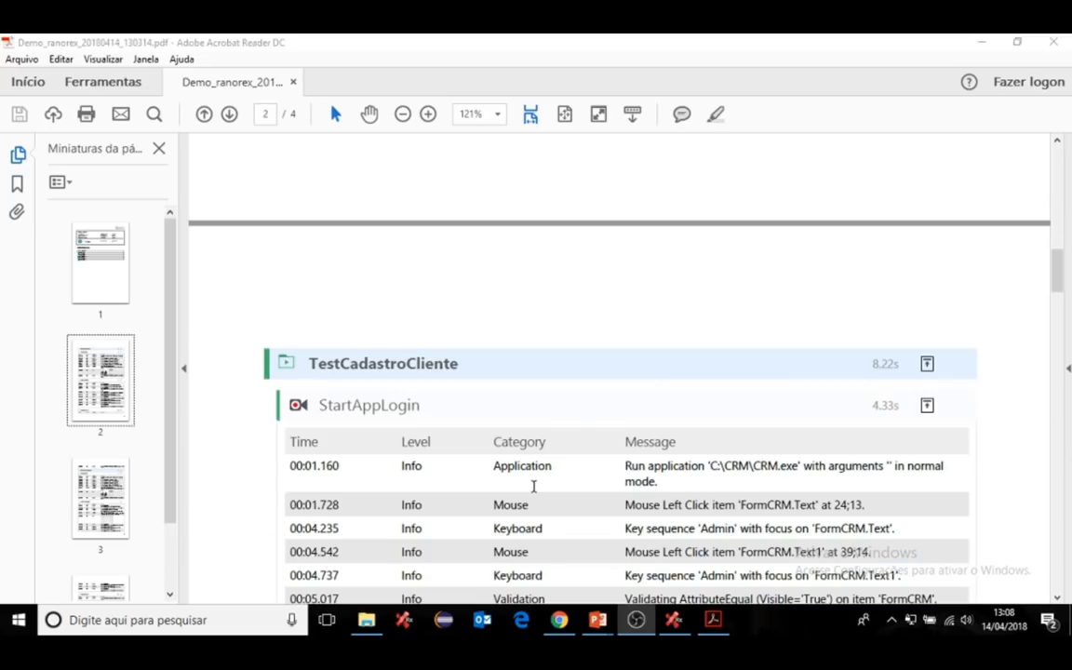
{"action": "scroll", "coordinate": [533, 485], "scroll_direction": "down", "scroll_amount": 1}
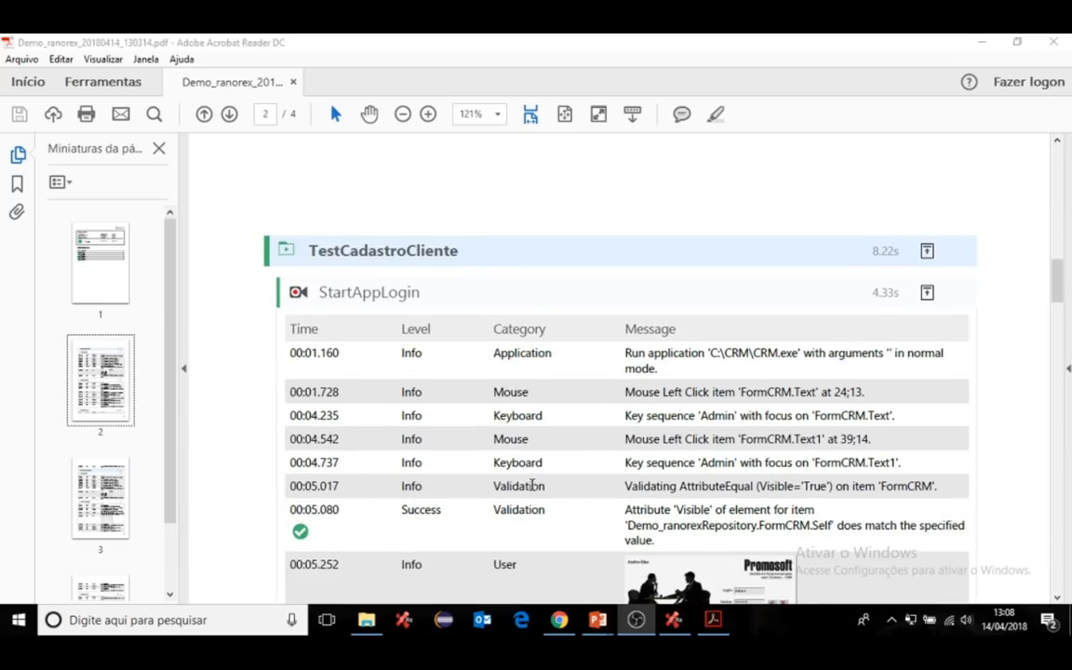
{"action": "scroll", "coordinate": [534, 489], "scroll_direction": "down", "scroll_amount": 3}
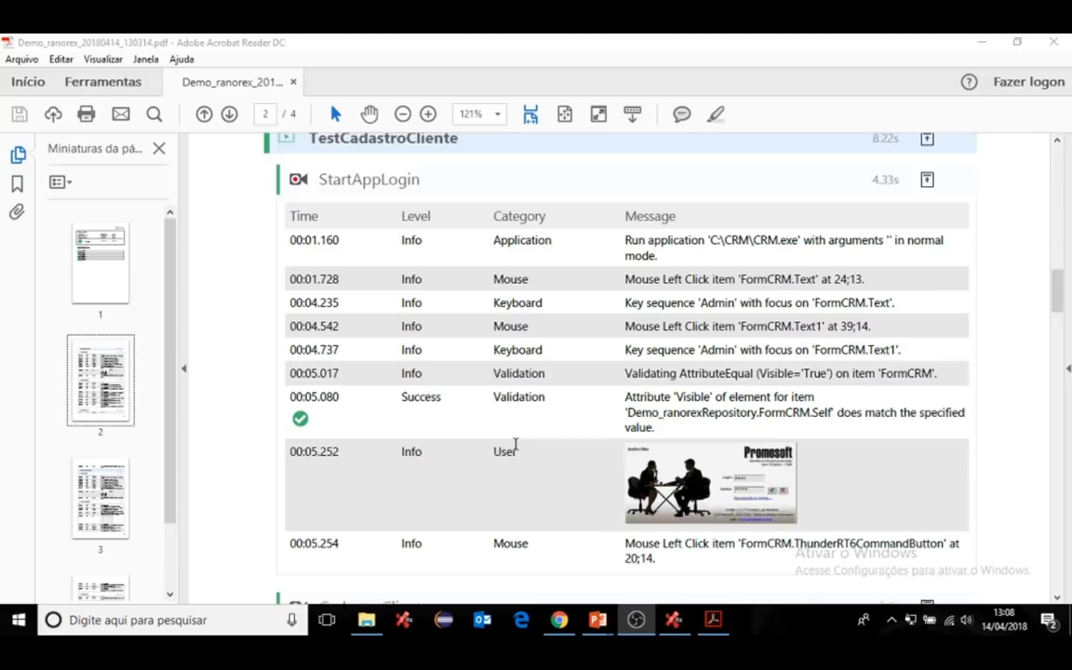
{"action": "scroll", "coordinate": [517, 445], "scroll_direction": "down", "scroll_amount": 5}
{"action": "scroll", "coordinate": [517, 445], "scroll_direction": "down", "scroll_amount": 10}
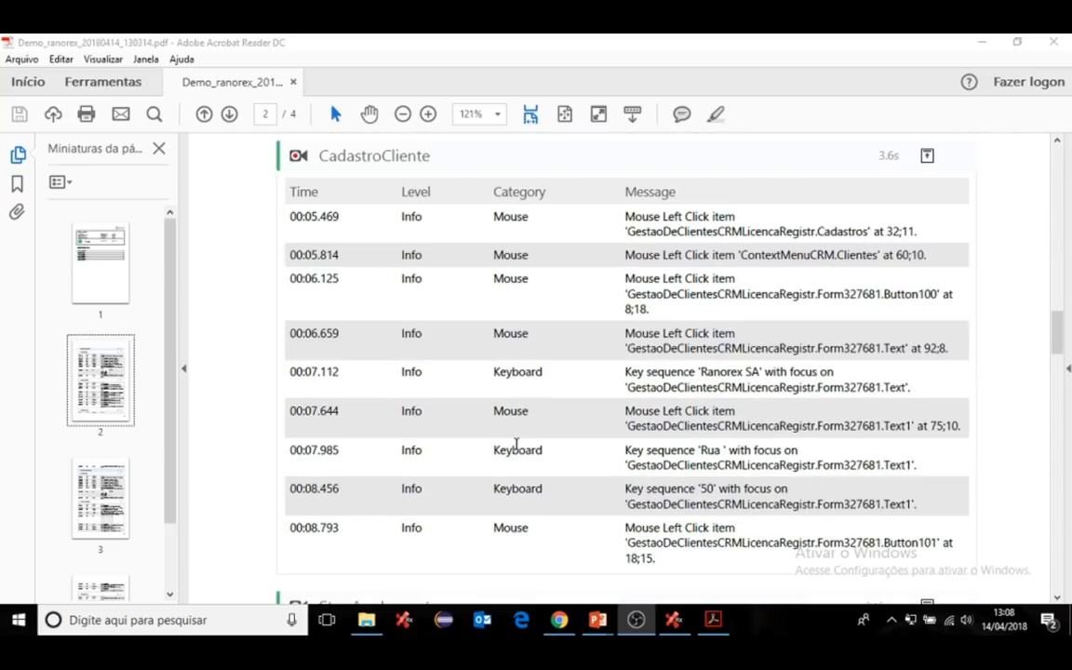
{"action": "scroll", "coordinate": [518, 449], "scroll_direction": "down", "scroll_amount": 15}
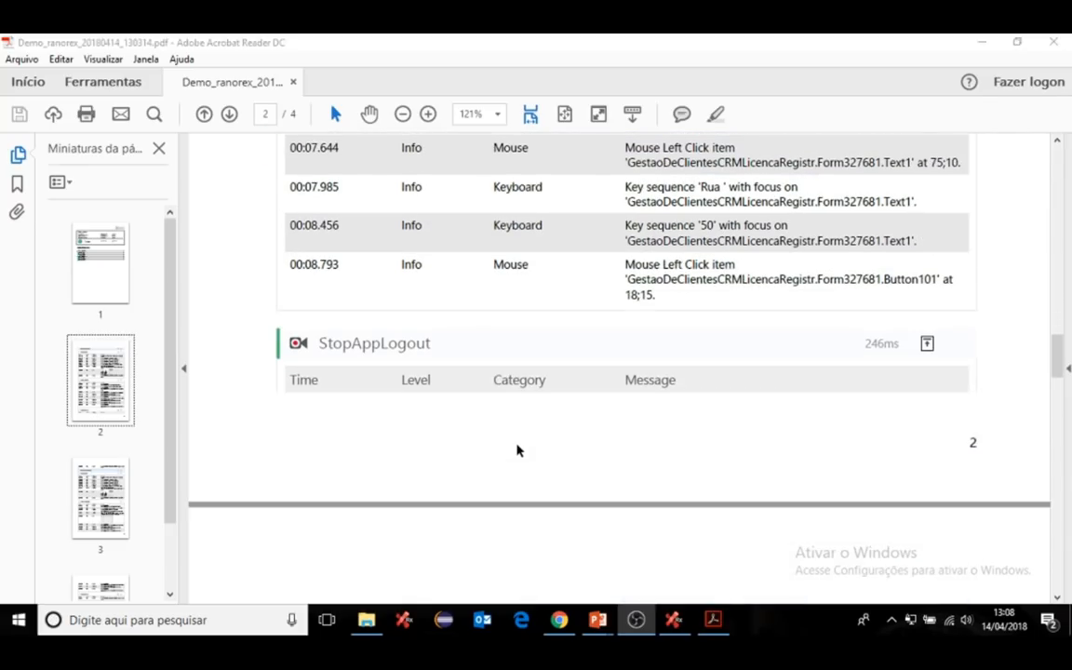
{"action": "scroll", "coordinate": [517, 445], "scroll_direction": "down", "scroll_amount": 10}
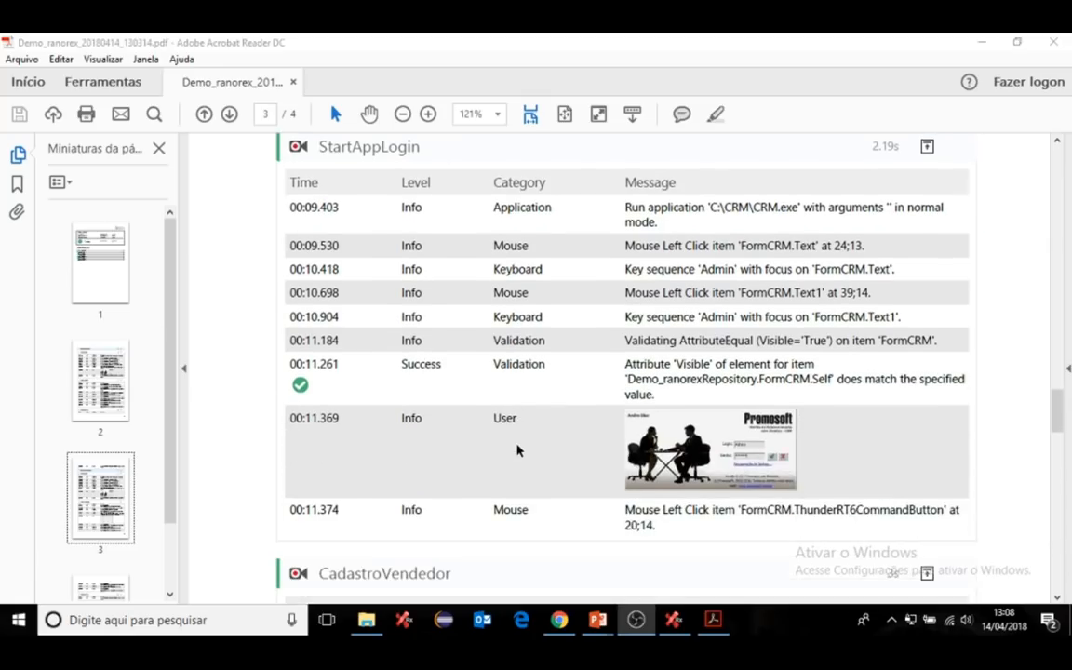
- Scroll the PDF report through the rest of the CadastroVendedor log on page 4
{"action": "scroll", "coordinate": [516, 445], "scroll_direction": "down", "scroll_amount": 3}
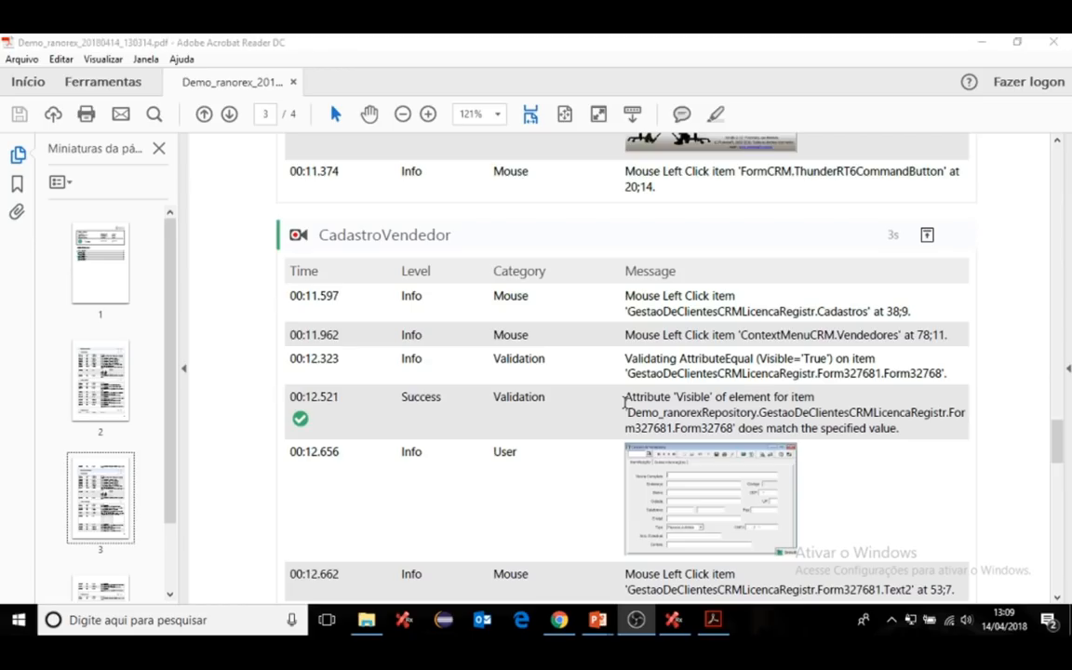
{"action": "scroll", "coordinate": [603, 472], "scroll_direction": "down", "scroll_amount": 4}
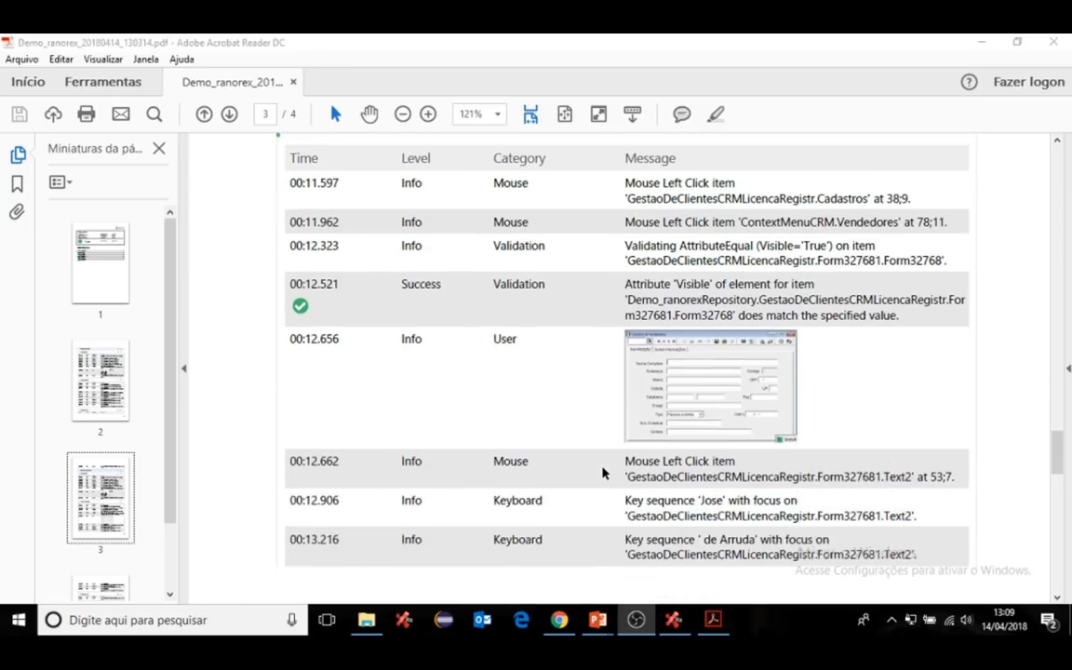
{"action": "scroll", "coordinate": [602, 472], "scroll_direction": "down", "scroll_amount": 6}
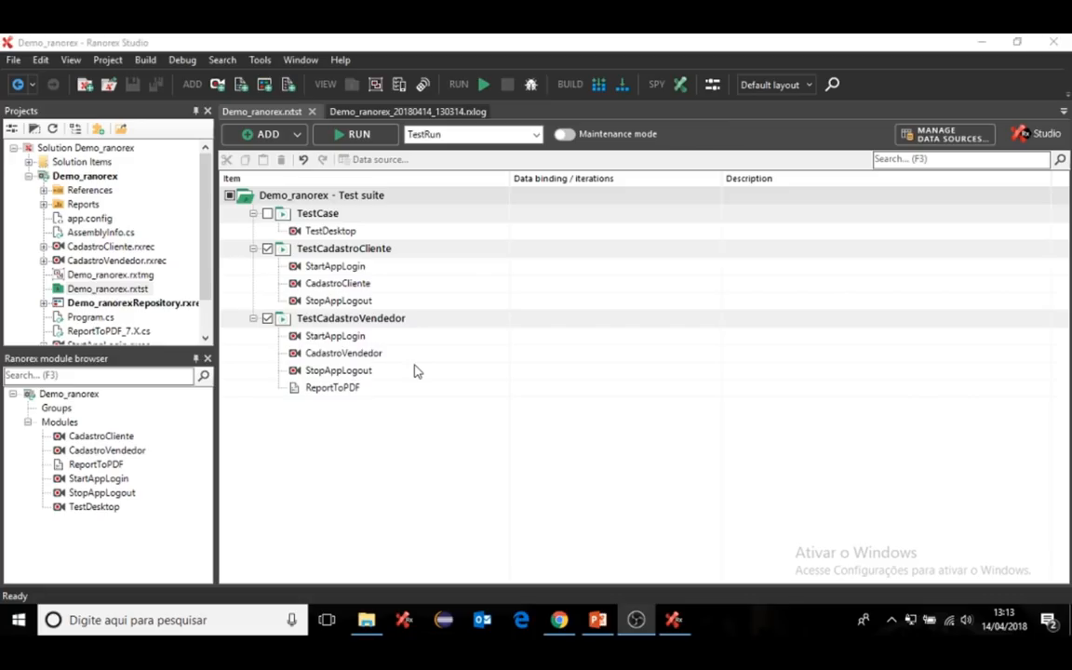
- Convert the Demo_ranorex project from C# to VB.NET and close the Conversion Results
{"action": "left_click", "coordinate": [90, 183]}
{"action": "right_click", "coordinate": [92, 184]}
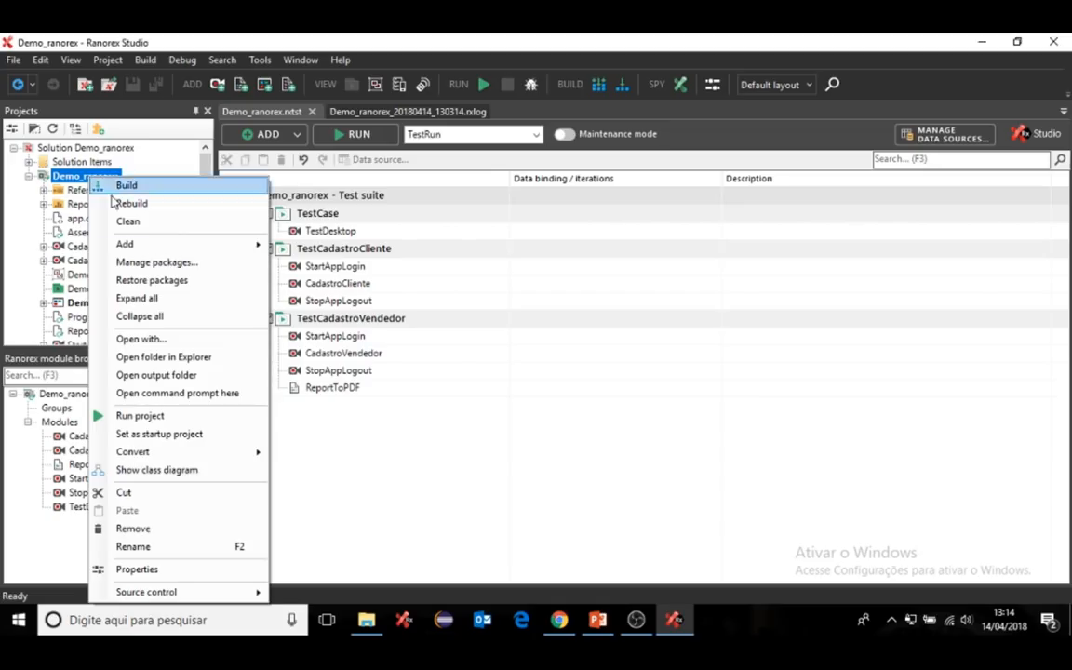
{"action": "mouse_move", "coordinate": [211, 452]}
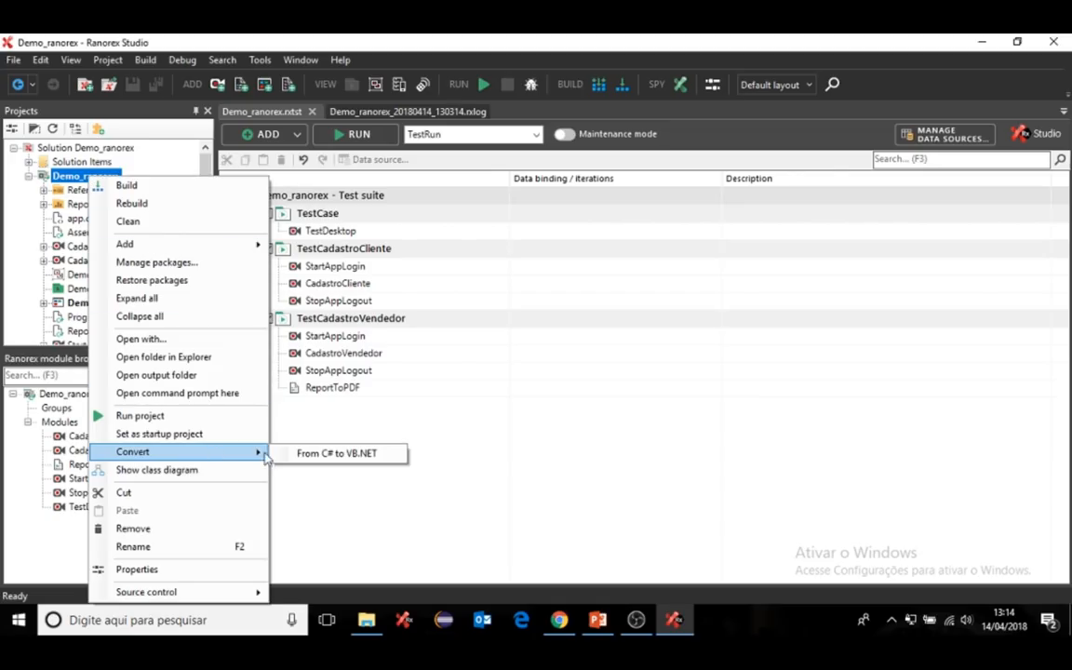
{"action": "left_click", "coordinate": [324, 454]}
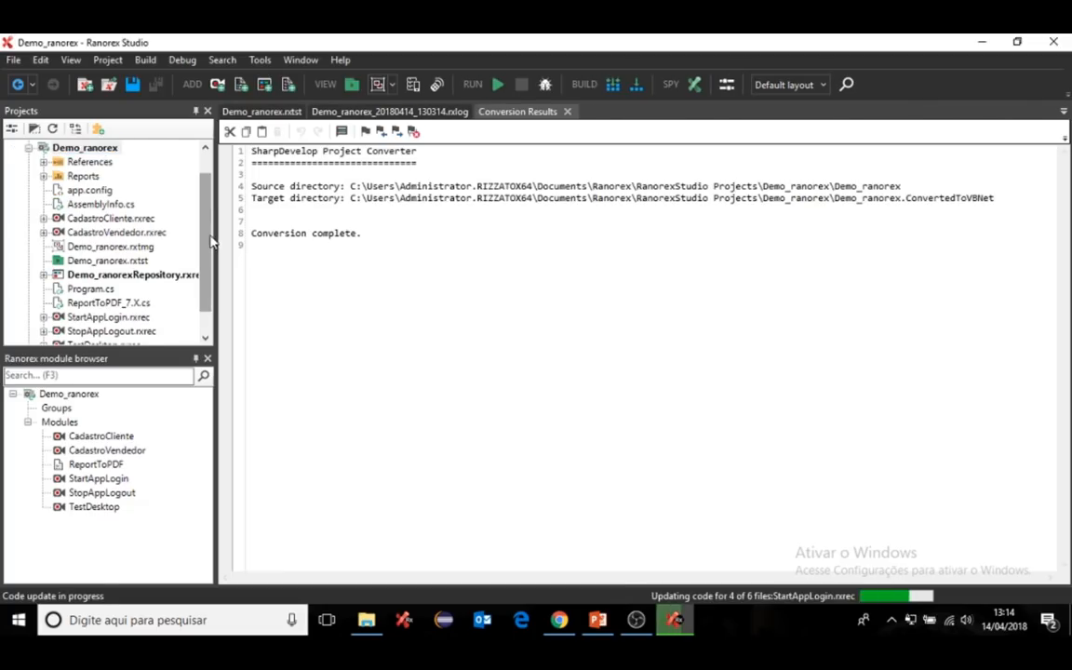
{"action": "left_click", "coordinate": [566, 110]}
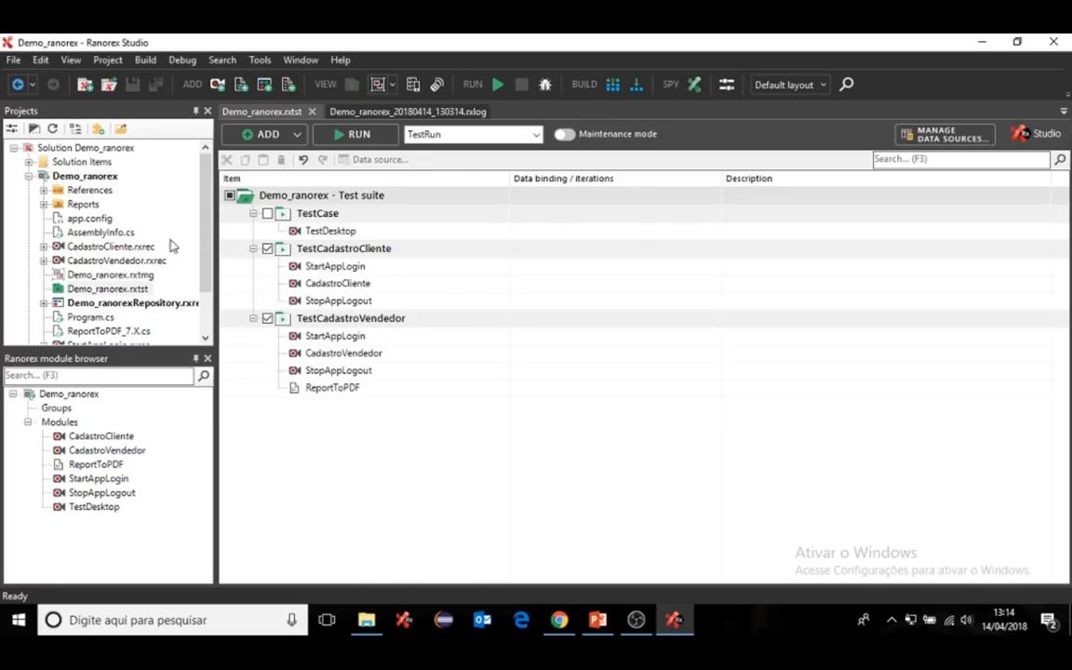
- Retry the VB.NET conversion and dismiss the 'already exists' warning
{"action": "left_click", "coordinate": [29, 177]}
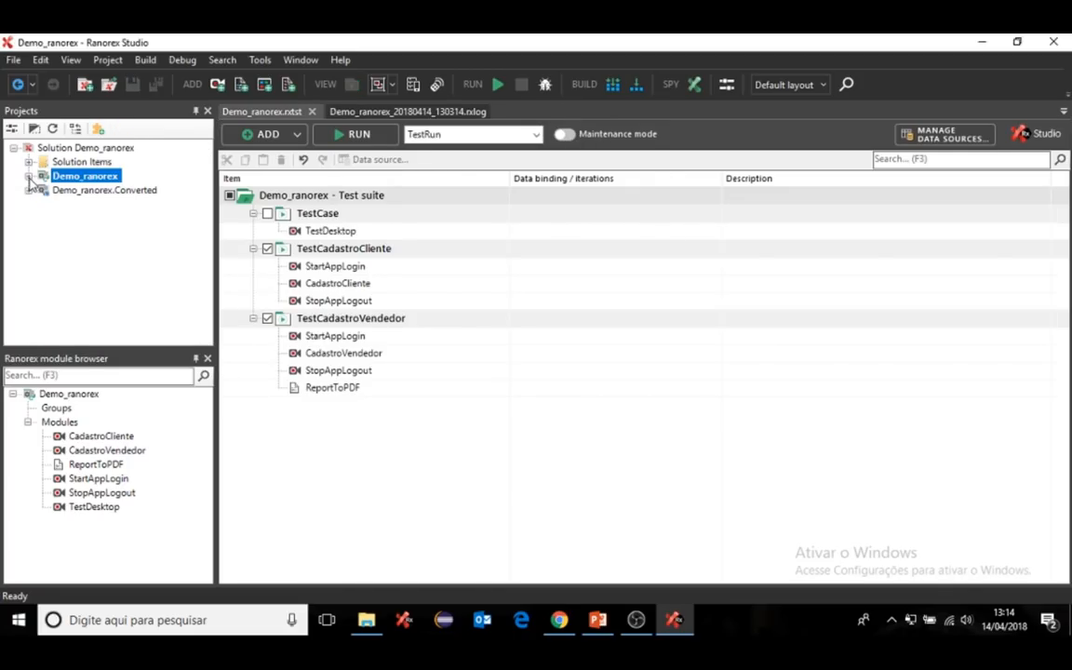
{"action": "right_click", "coordinate": [84, 182]}
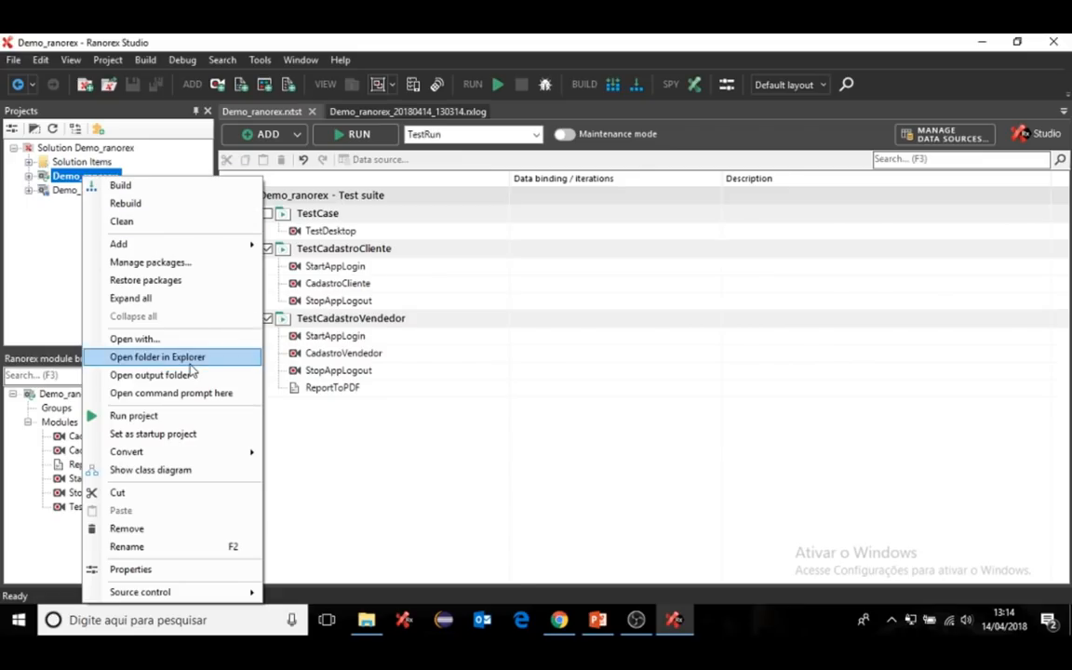
{"action": "mouse_move", "coordinate": [195, 456]}
{"action": "left_click", "coordinate": [300, 455]}
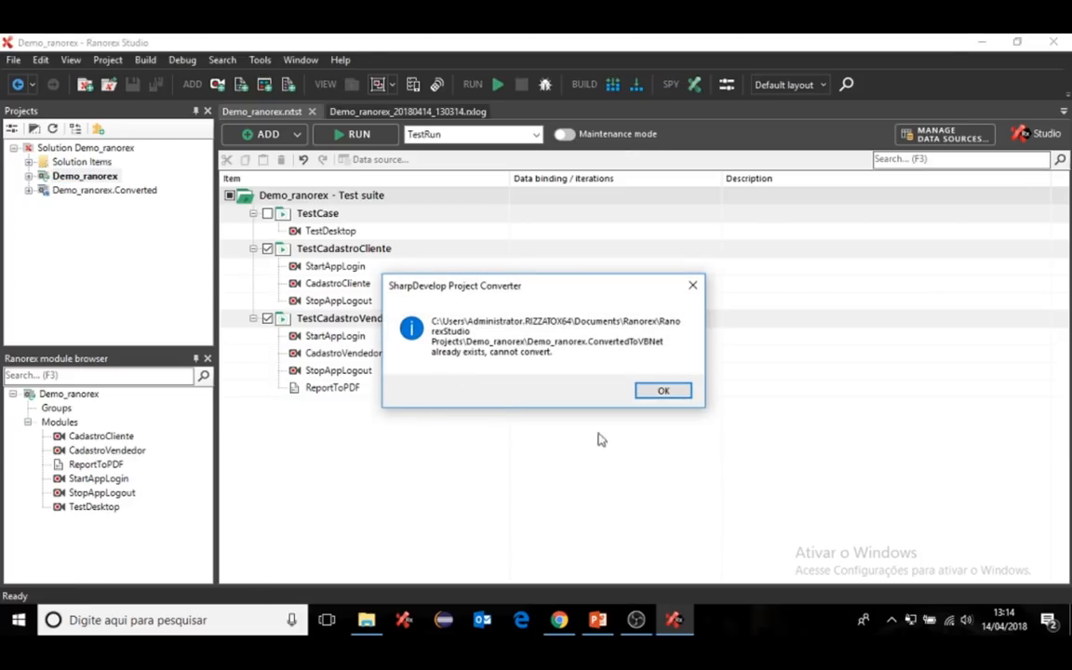
{"action": "left_click", "coordinate": [651, 396]}
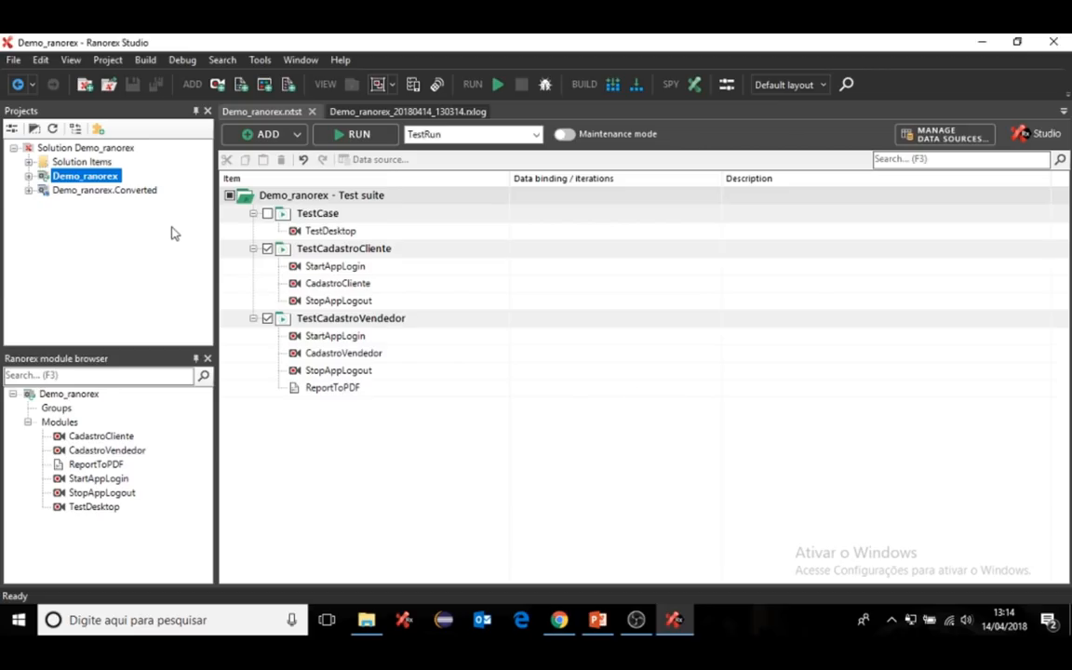
- Convert the Demo_ranorex.Converted project from VB.NET back to C#
{"action": "left_click", "coordinate": [95, 190]}
{"action": "right_click", "coordinate": [95, 190]}
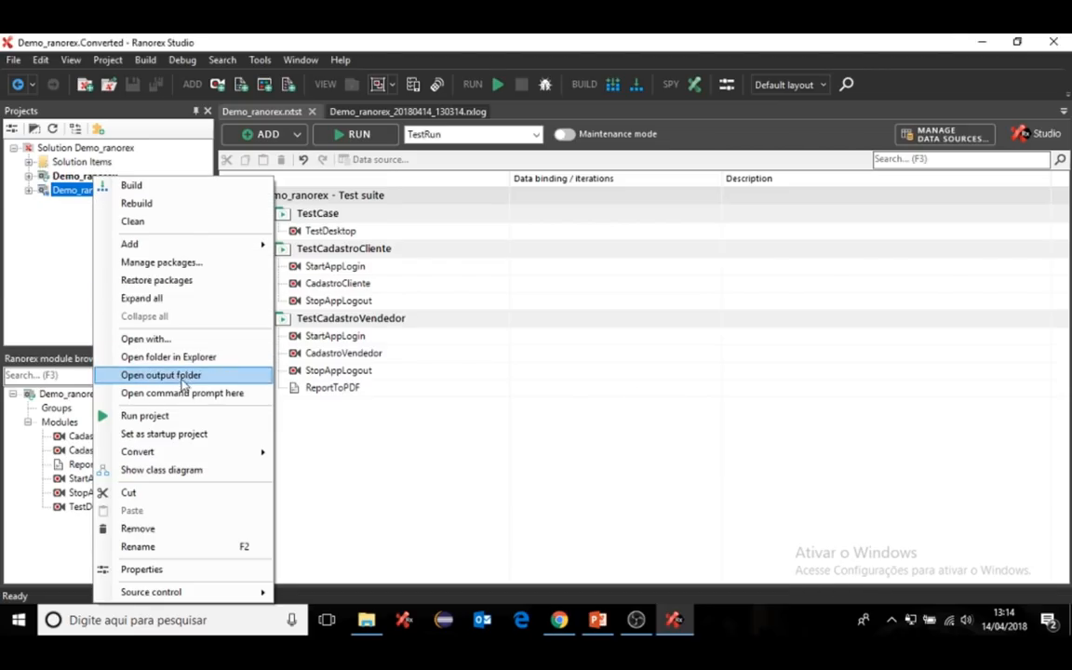
{"action": "mouse_move", "coordinate": [182, 453]}
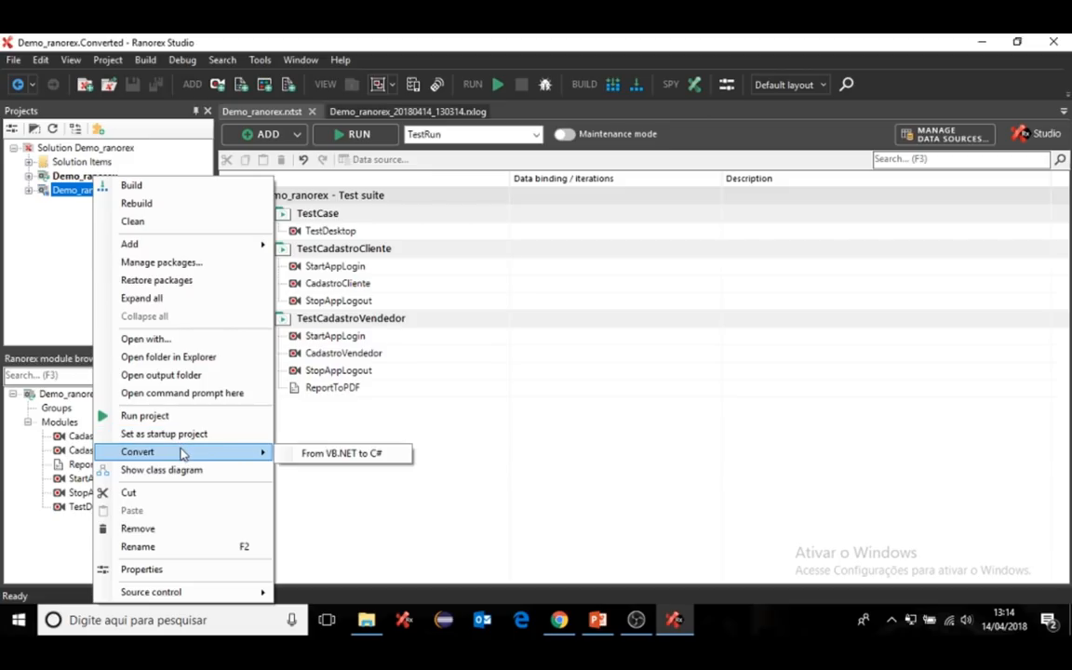
{"action": "left_click", "coordinate": [328, 458]}
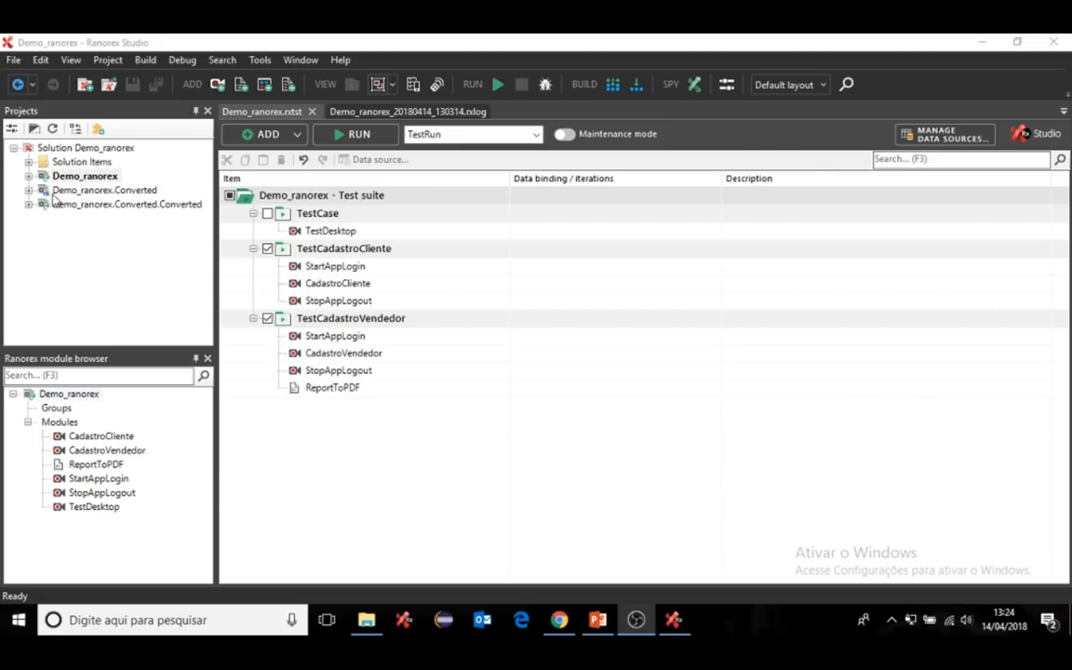
- Open CadastroVendedor.cs in Demo_ranorex.Converted.Converted, scroll its code, then collapse the tree
{"action": "left_click", "coordinate": [29, 204]}
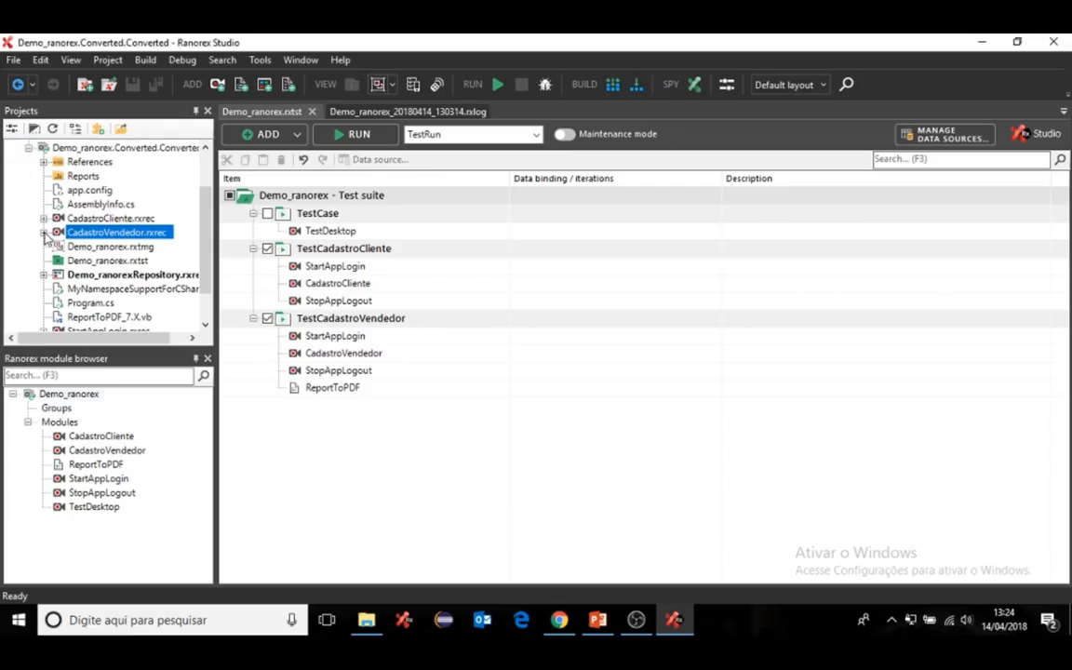
{"action": "left_click", "coordinate": [44, 233]}
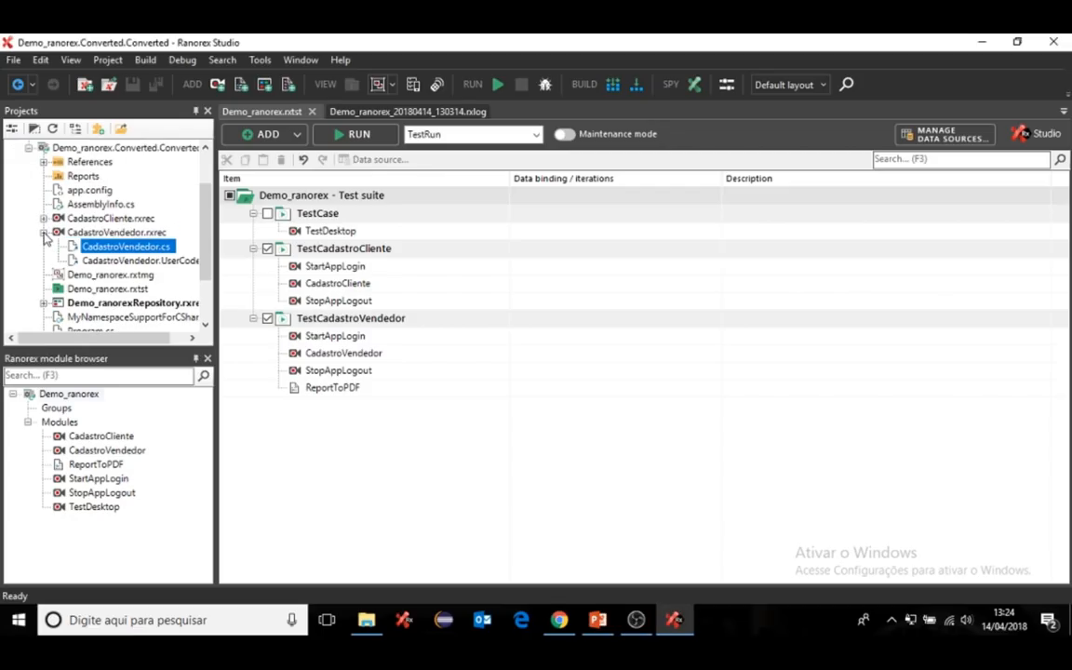
{"action": "double_click", "coordinate": [130, 247]}
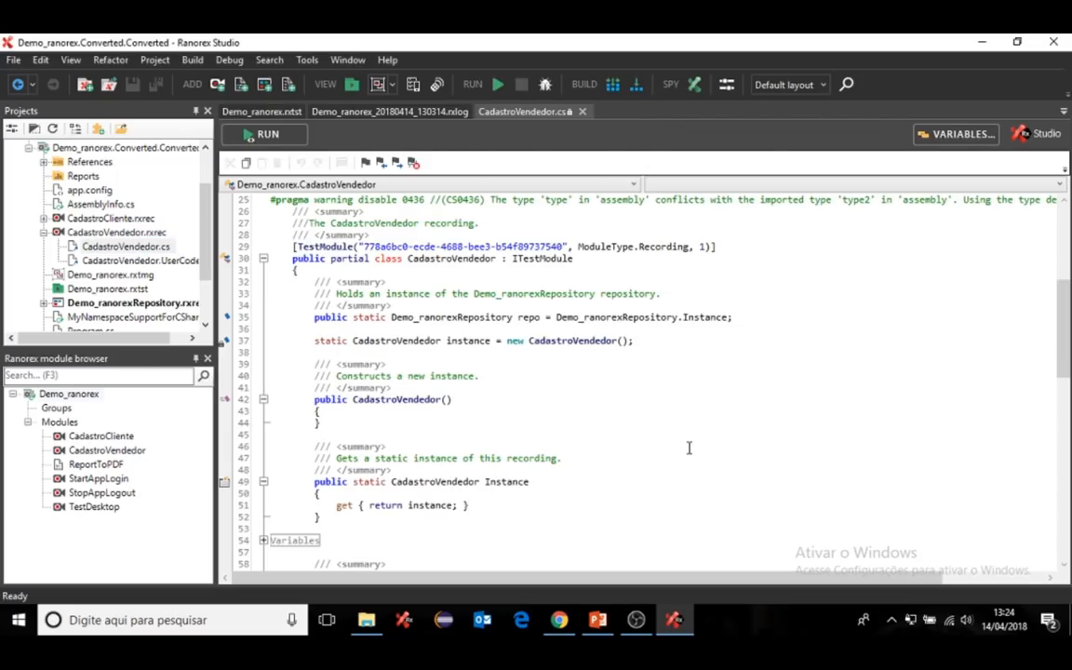
{"action": "scroll", "coordinate": [689, 448], "scroll_direction": "down", "scroll_amount": 4}
{"action": "scroll", "coordinate": [690, 452], "scroll_direction": "up", "scroll_amount": 6}
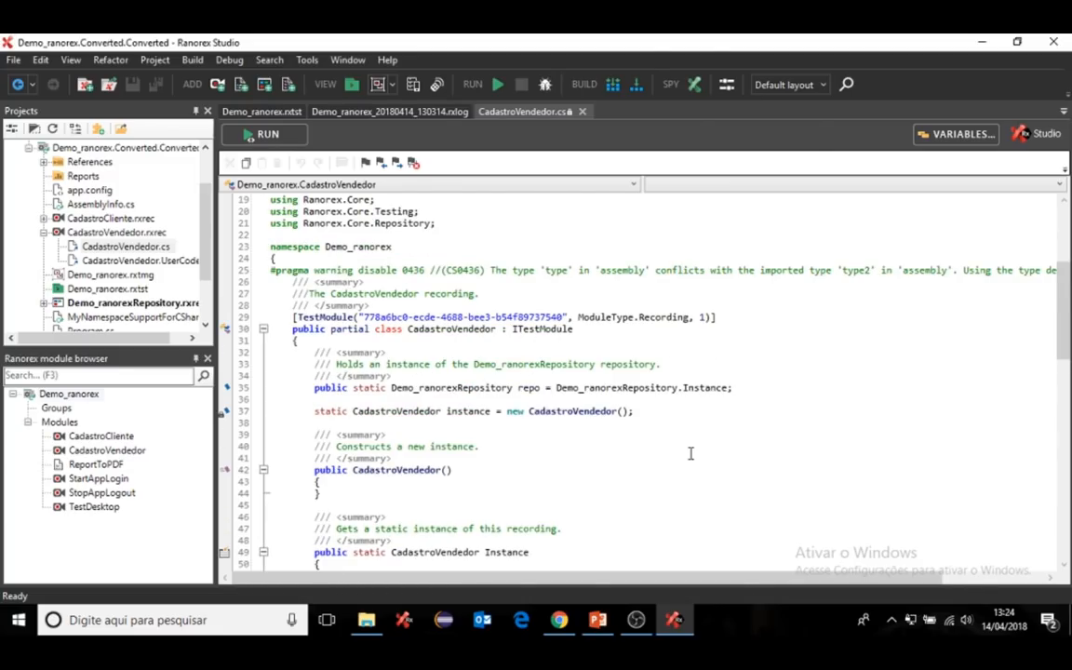
{"action": "scroll", "coordinate": [691, 453], "scroll_direction": "down", "scroll_amount": 4}
{"action": "scroll", "coordinate": [690, 459], "scroll_direction": "down", "scroll_amount": 5}
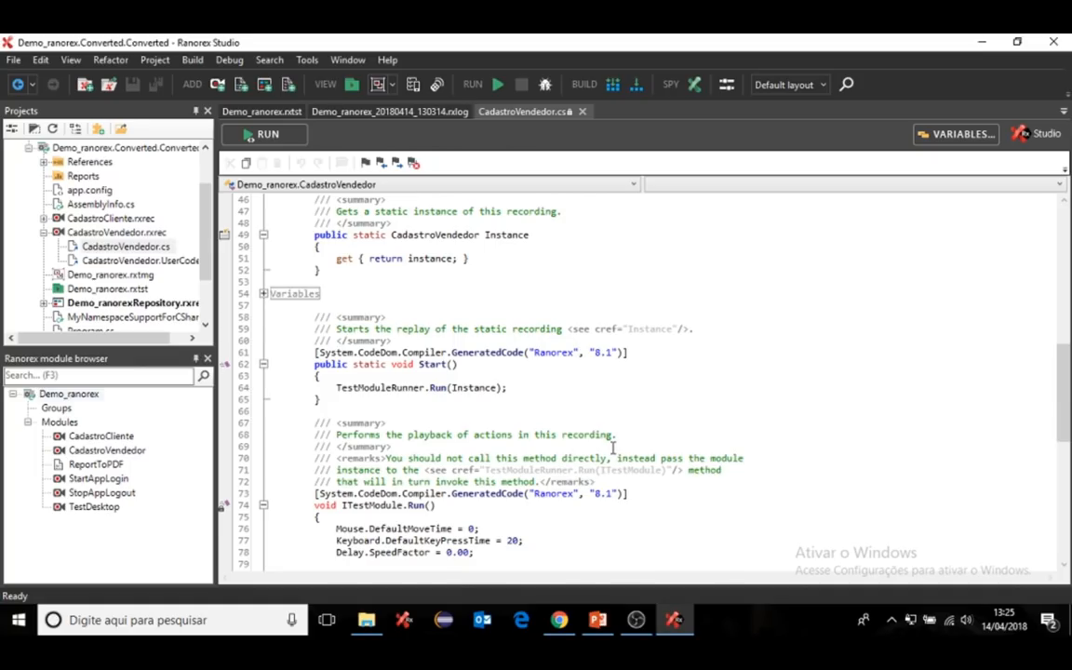
{"action": "left_click", "coordinate": [43, 233]}
{"action": "left_click", "coordinate": [29, 148]}
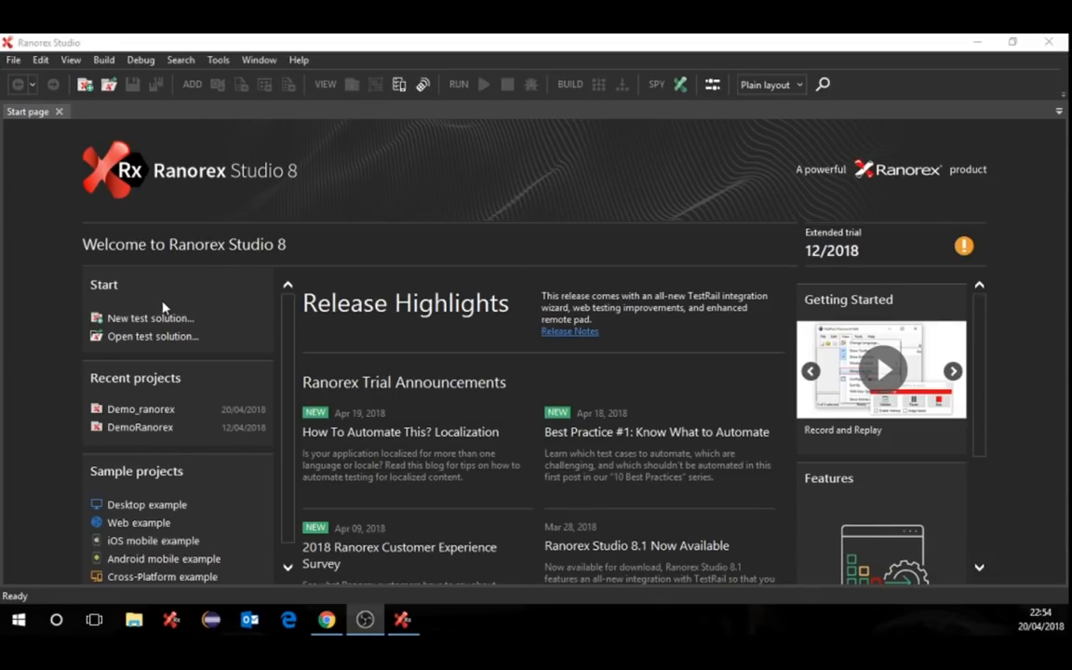
- Start a new test solution and create it with the name TestWeb
{"action": "left_click", "coordinate": [146, 321]}
{"action": "left_click", "coordinate": [146, 322]}
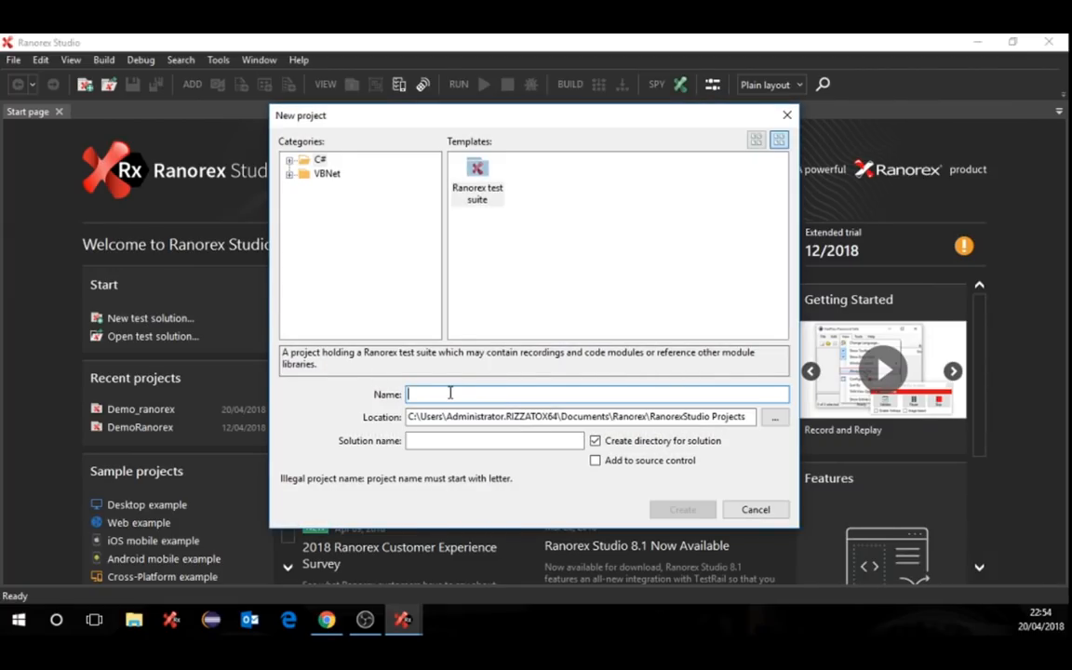
{"action": "type", "text": "Tes"}
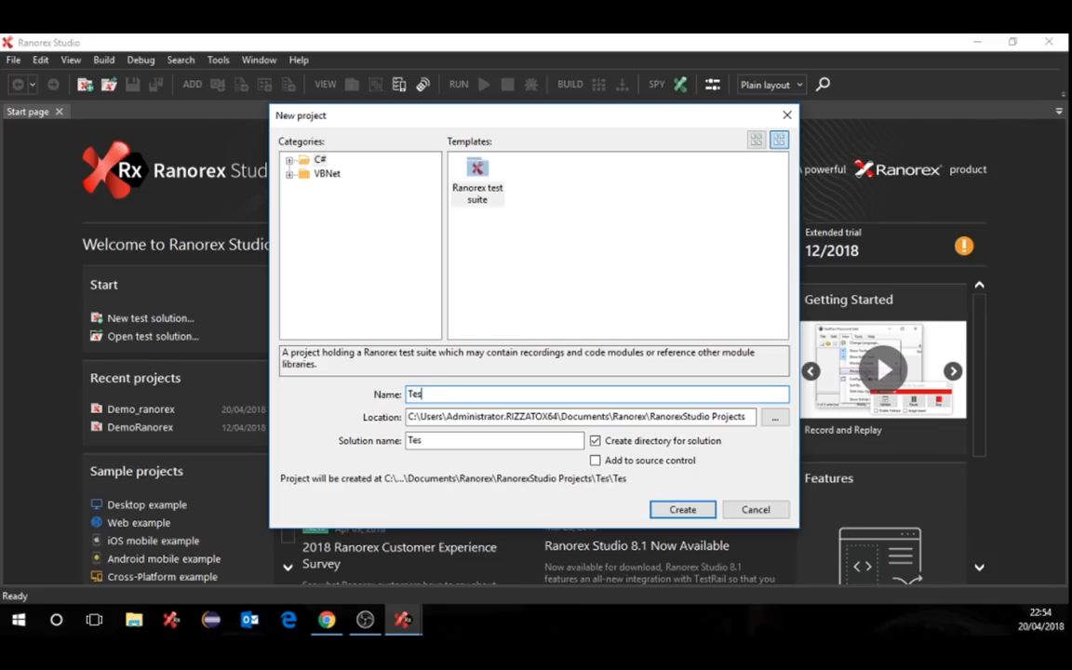
{"action": "type", "text": "tWeb"}
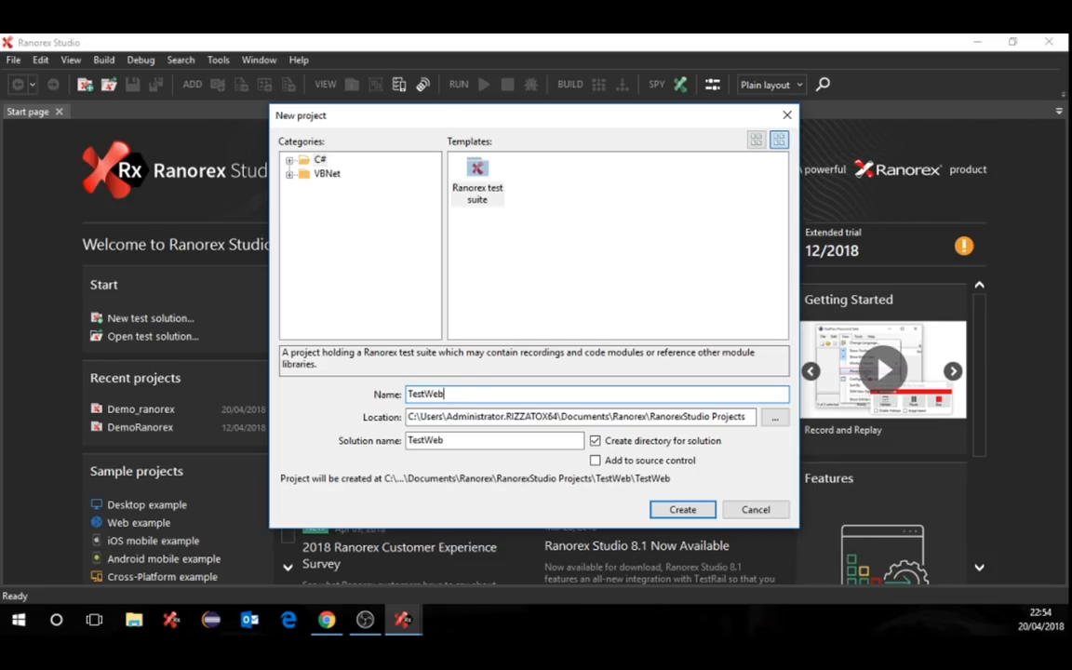
{"action": "left_click", "coordinate": [685, 510]}
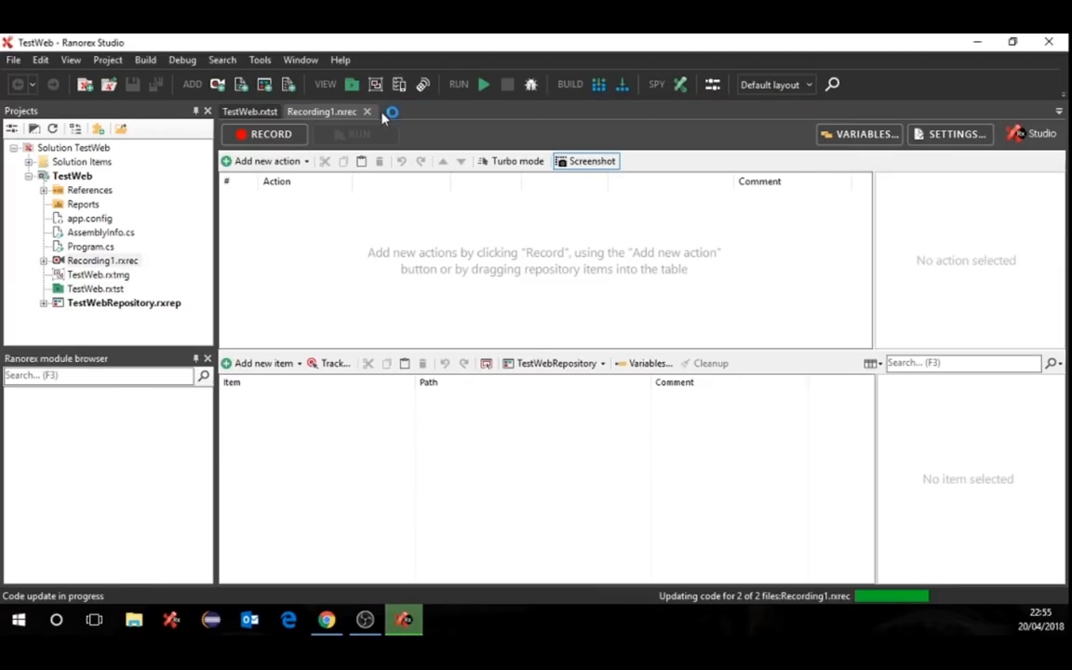
- Close the Recording1 tab and rename the Recording1 module to WebApp
{"action": "left_click", "coordinate": [367, 110]}
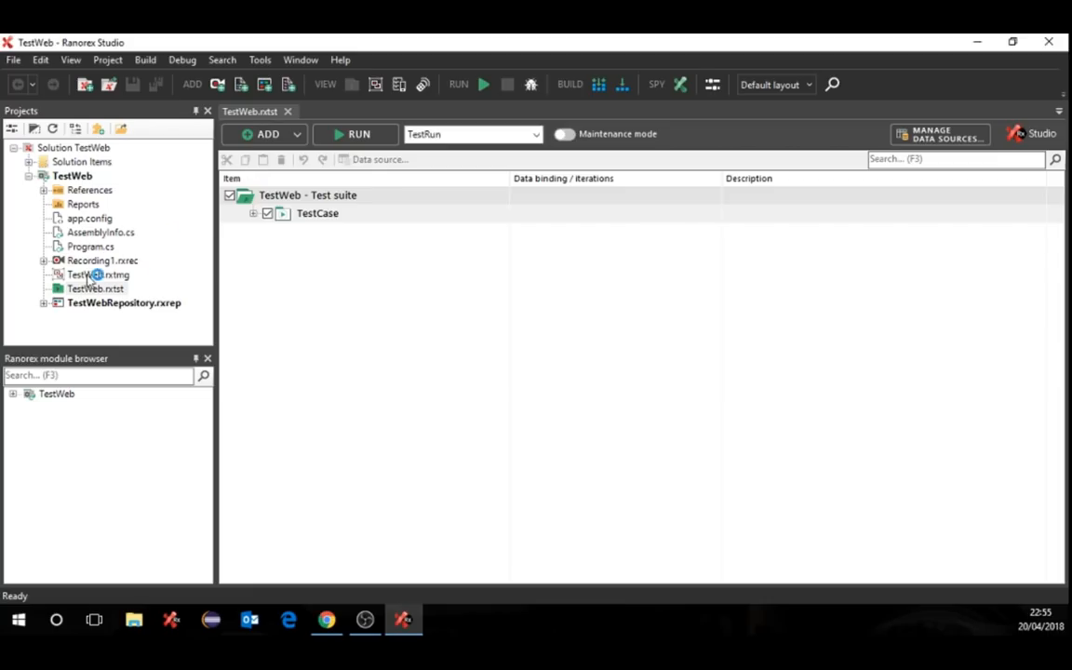
{"action": "left_click", "coordinate": [86, 263]}
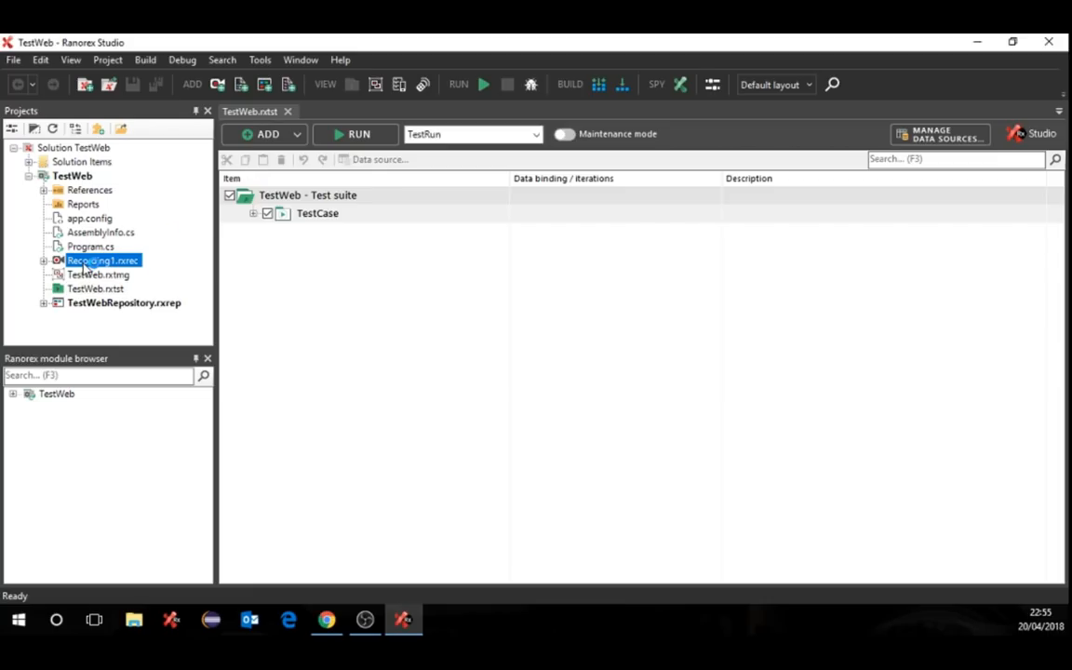
{"action": "left_click", "coordinate": [84, 266]}
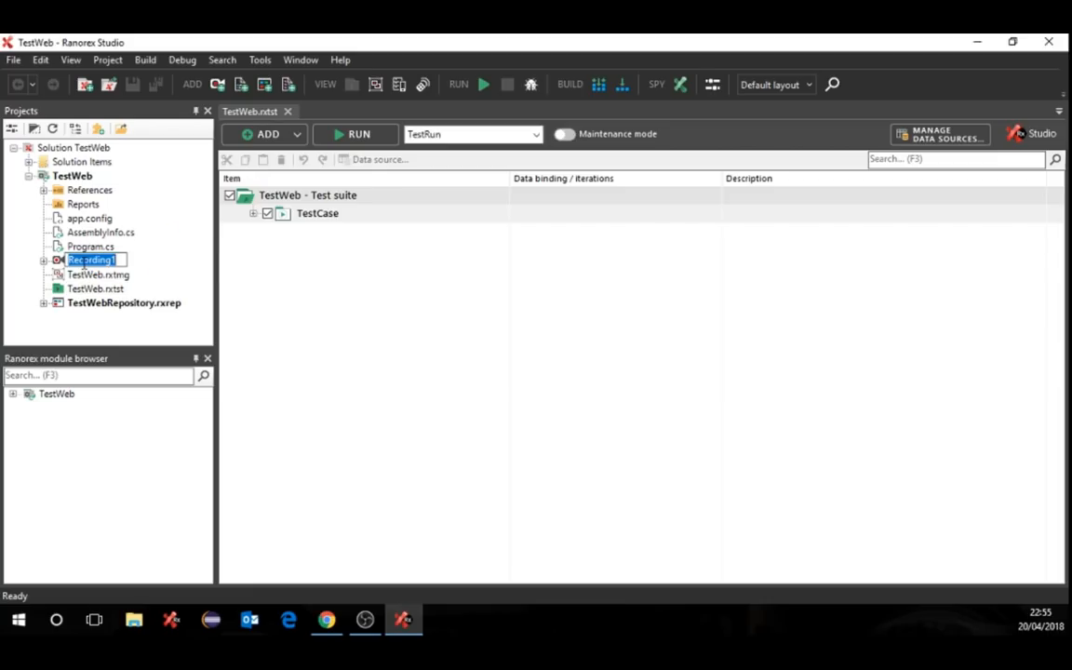
{"action": "type", "text": "Web"}
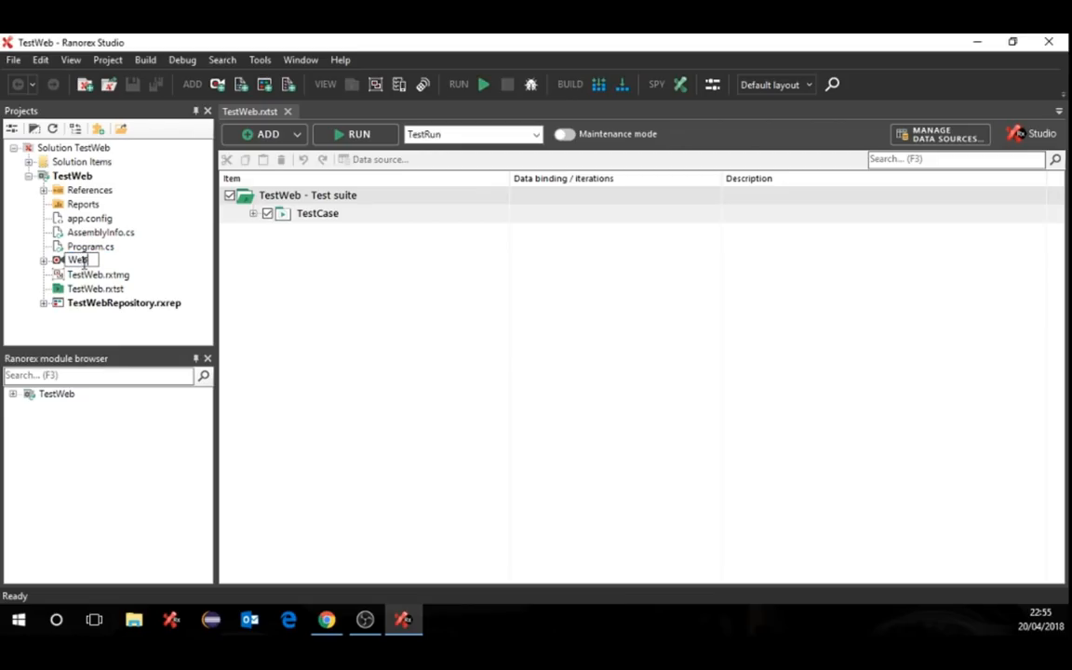
{"action": "type", "text": "App"}
{"action": "left_click", "coordinate": [326, 327]}
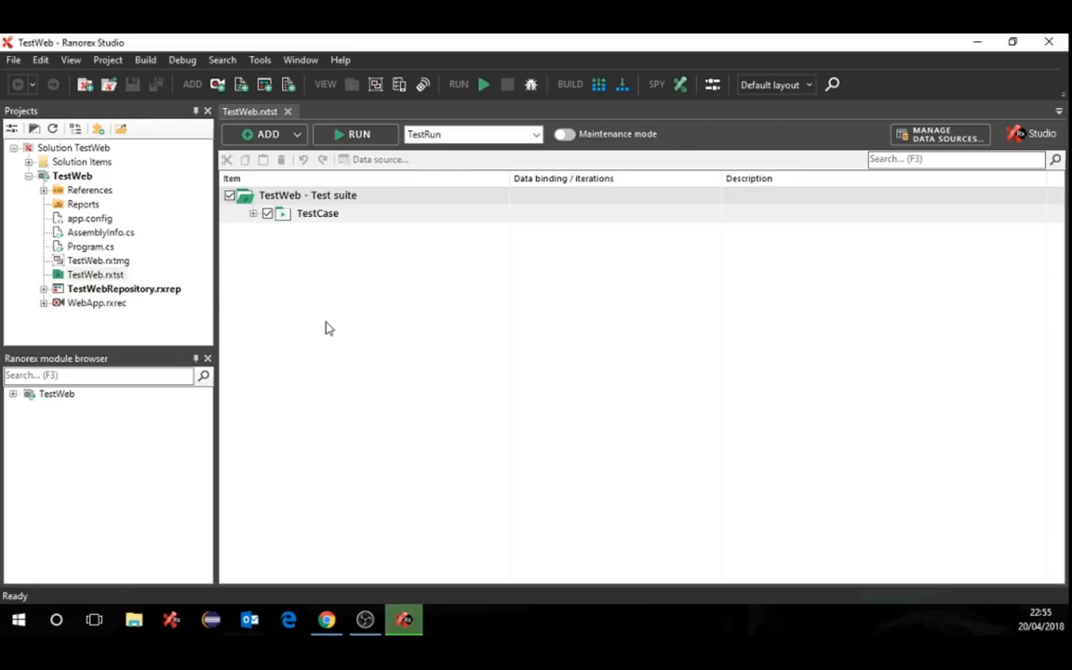
- Open the WebApp module under TestCase and begin a new recording
{"action": "left_click", "coordinate": [252, 213]}
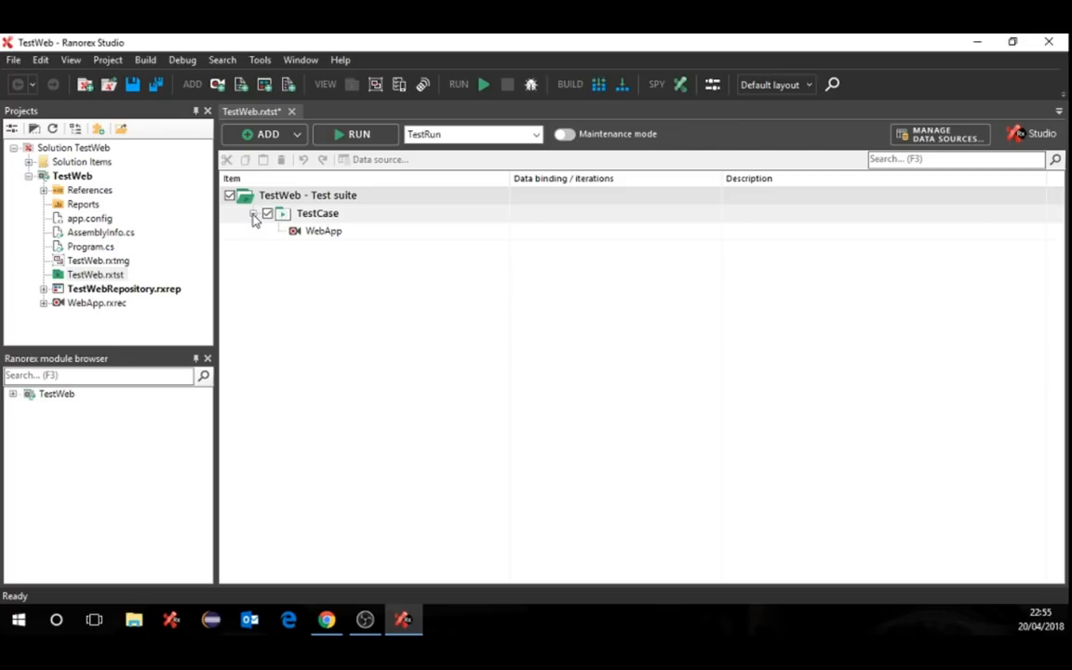
{"action": "left_click", "coordinate": [326, 237]}
{"action": "double_click", "coordinate": [326, 239]}
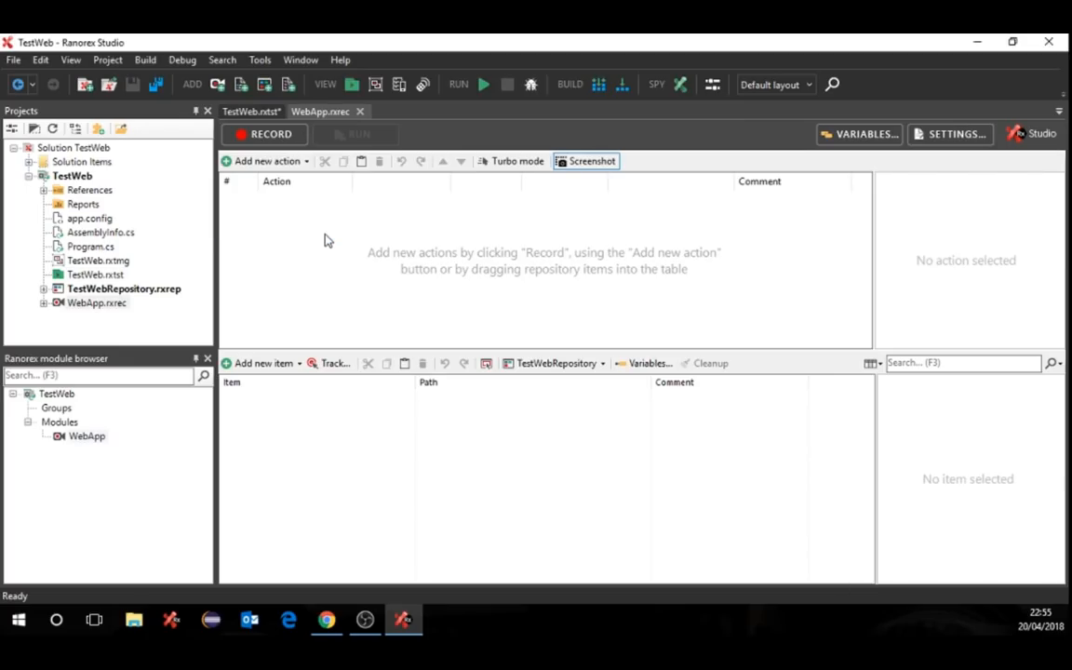
{"action": "left_click", "coordinate": [270, 136]}
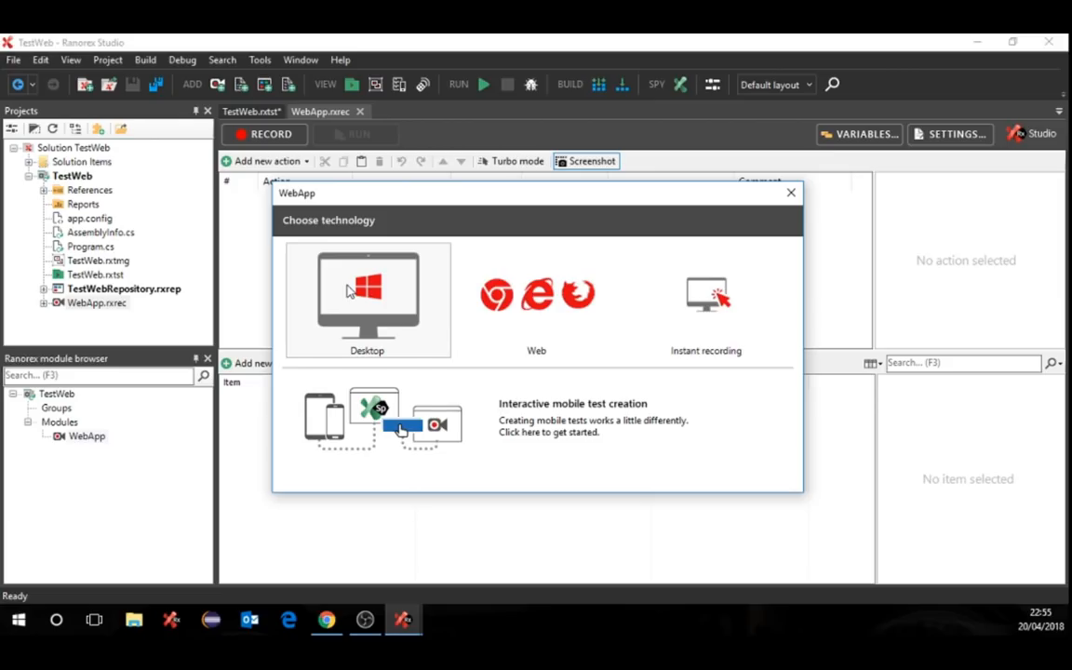
{"action": "left_click", "coordinate": [527, 307]}
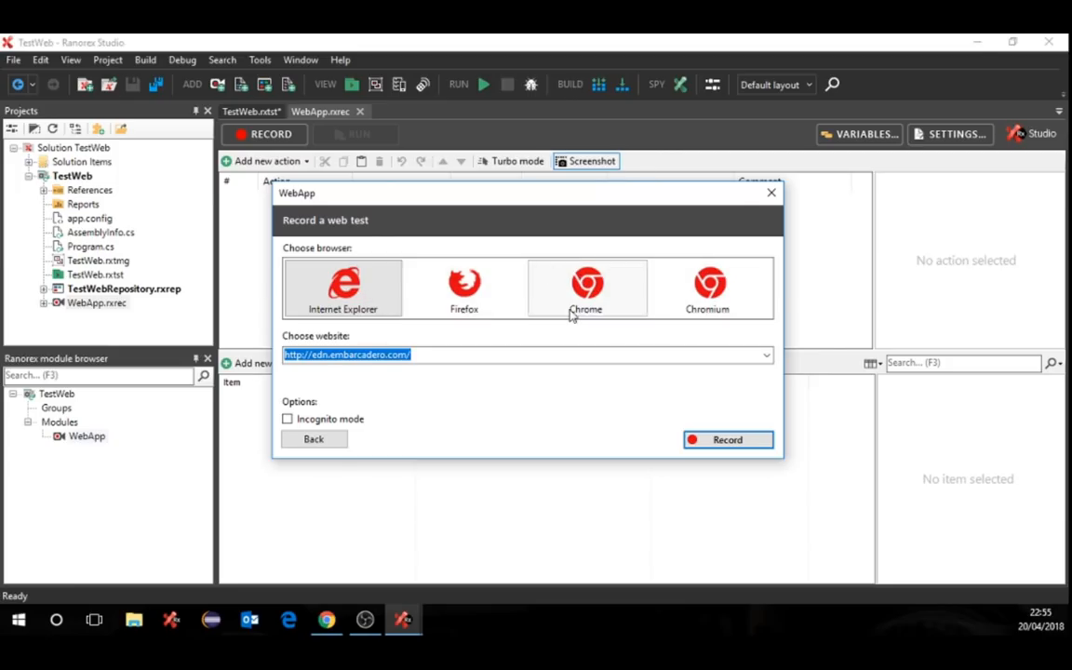
{"action": "left_click", "coordinate": [476, 296]}
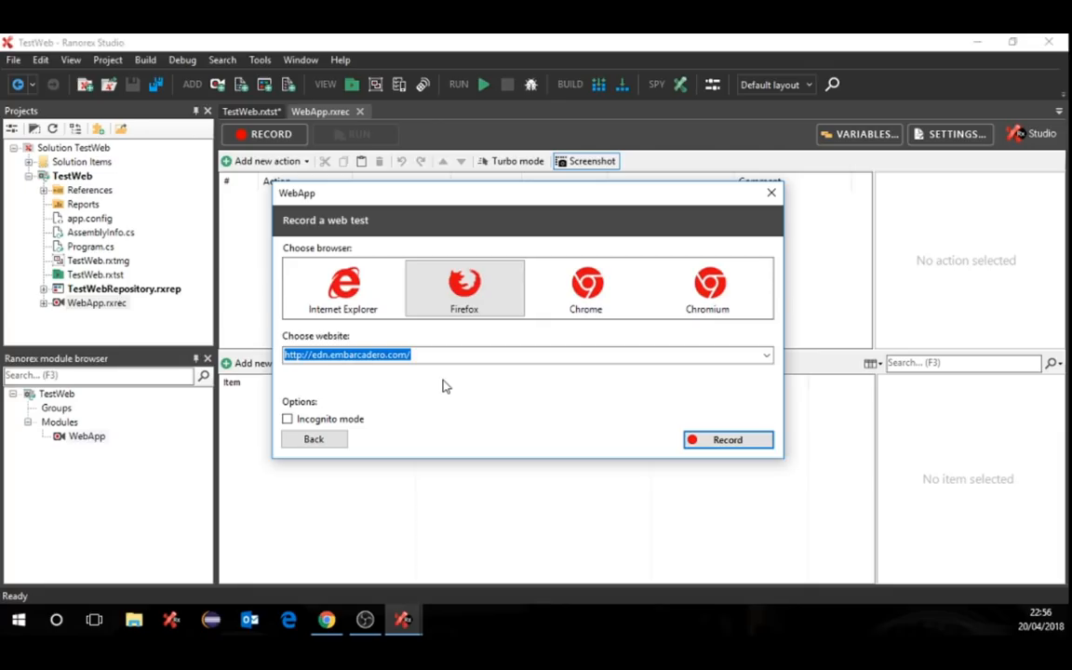
{"action": "left_click", "coordinate": [724, 441]}
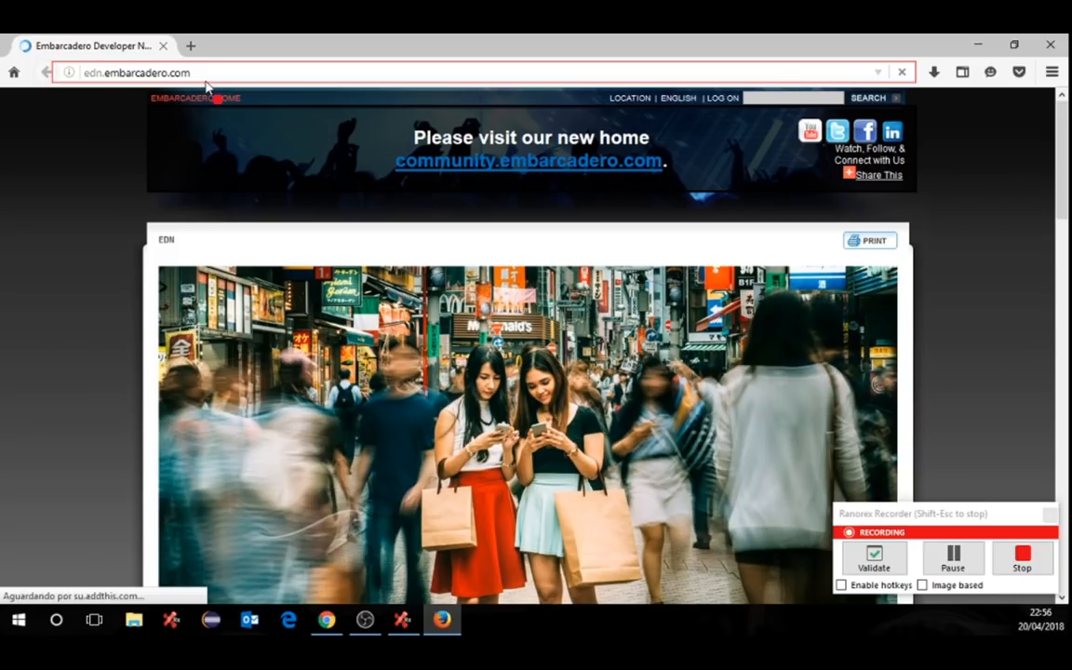
- Open the EDN login page and enter the account e-mail and password
{"action": "left_click", "coordinate": [723, 99]}
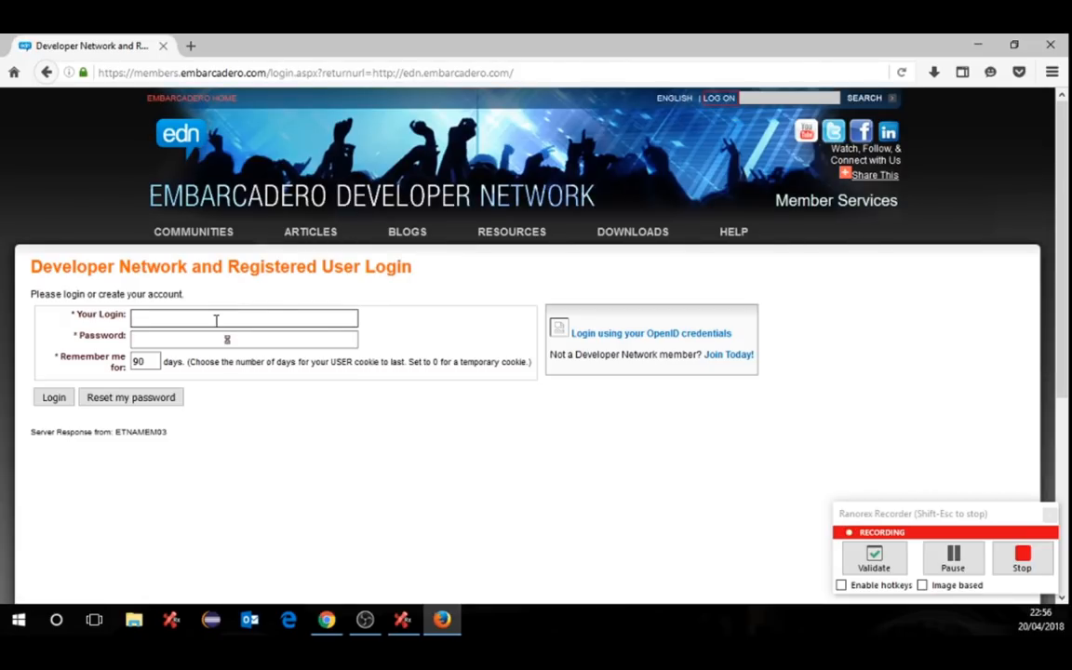
{"action": "left_click", "coordinate": [216, 320]}
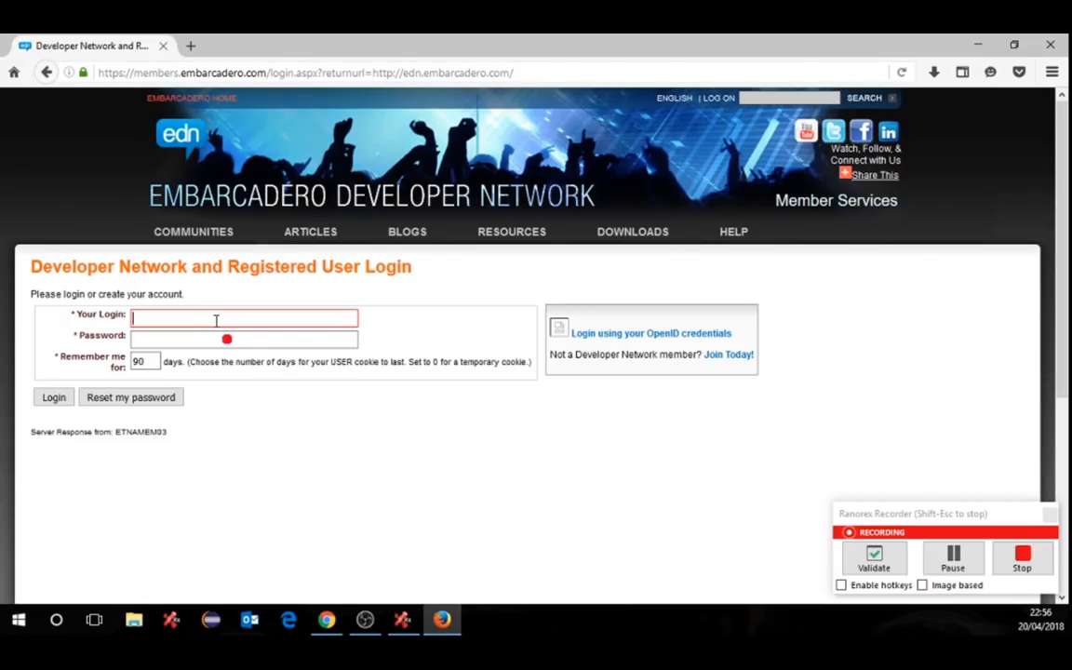
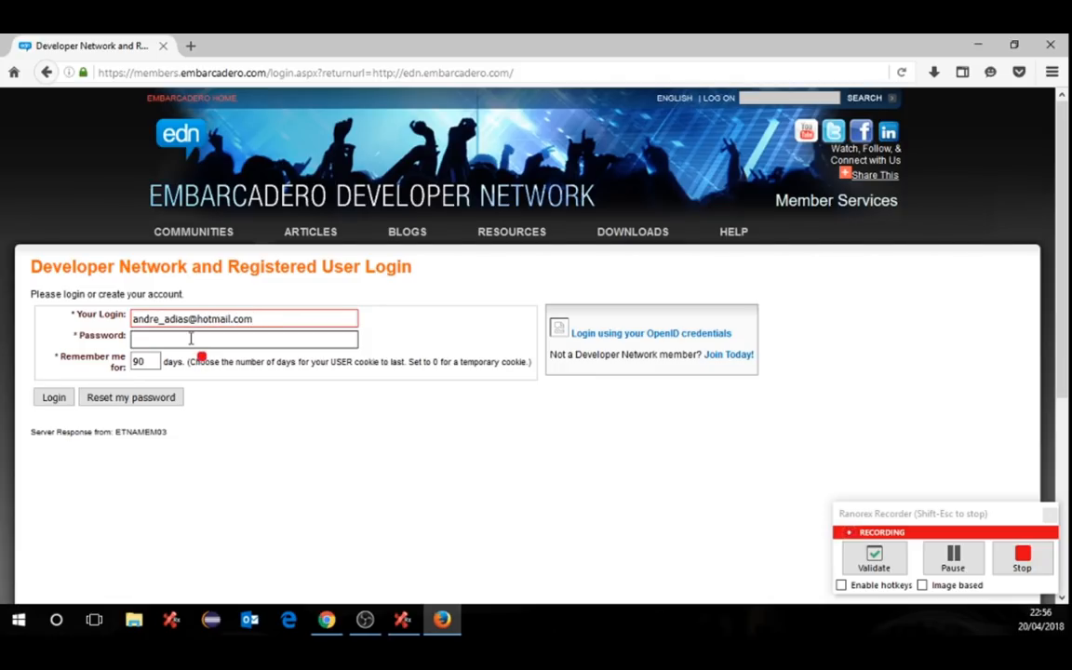
{"action": "left_click", "coordinate": [191, 338]}
{"action": "type", "text": "•••••"}
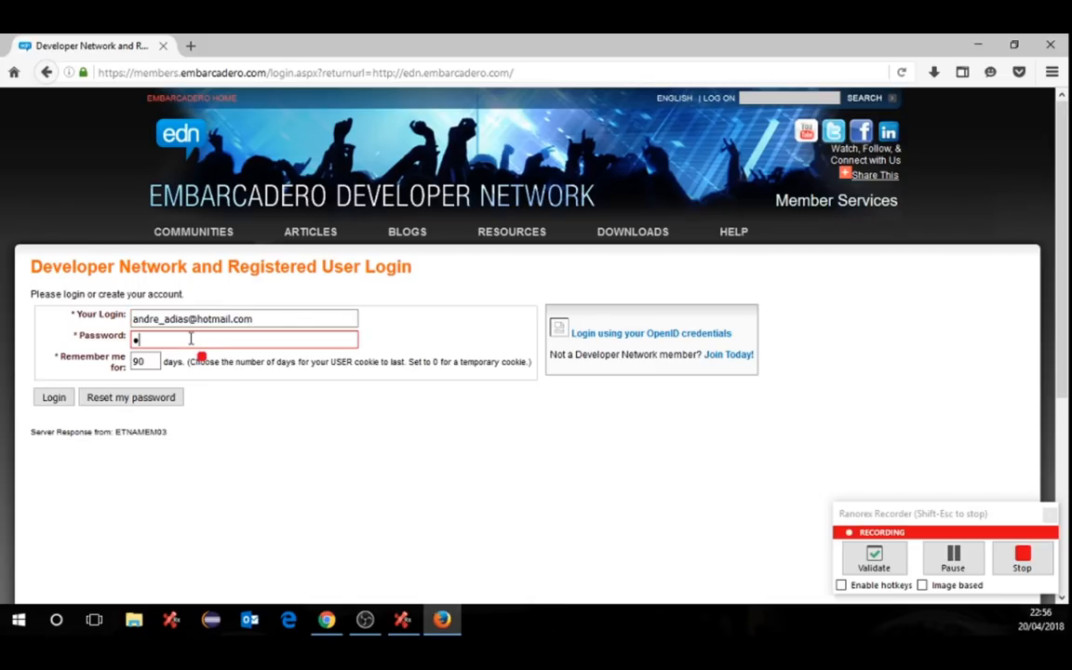
{"action": "type", "text": "•••••"}
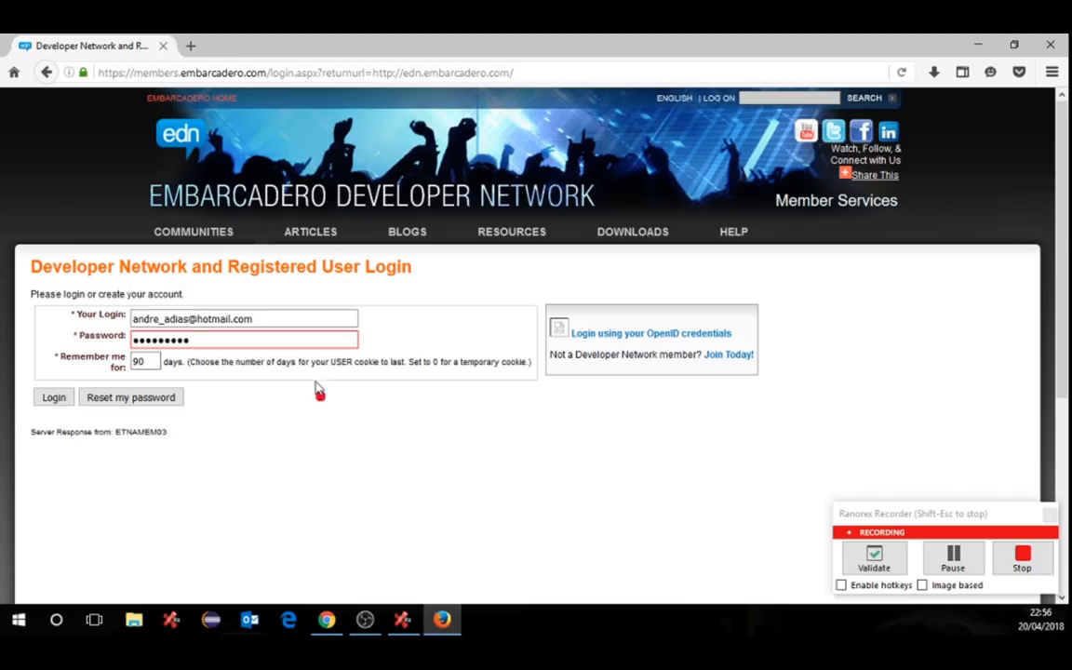
{"action": "left_click", "coordinate": [441, 467]}
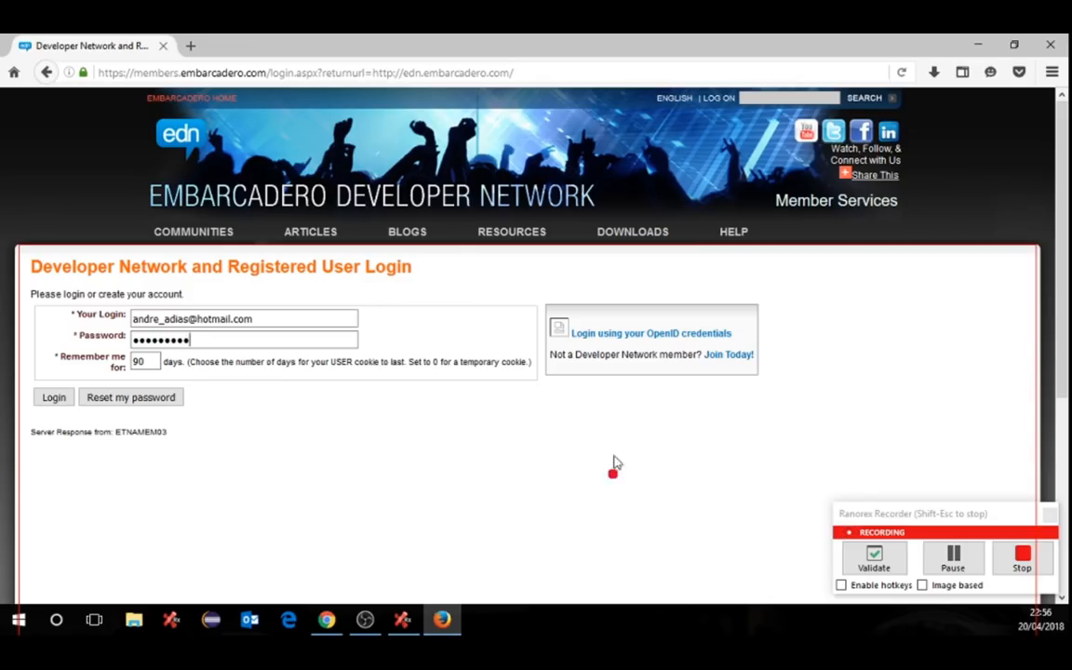
- Add a validation that the EDN login form element exists
{"action": "left_click", "coordinate": [868, 558]}
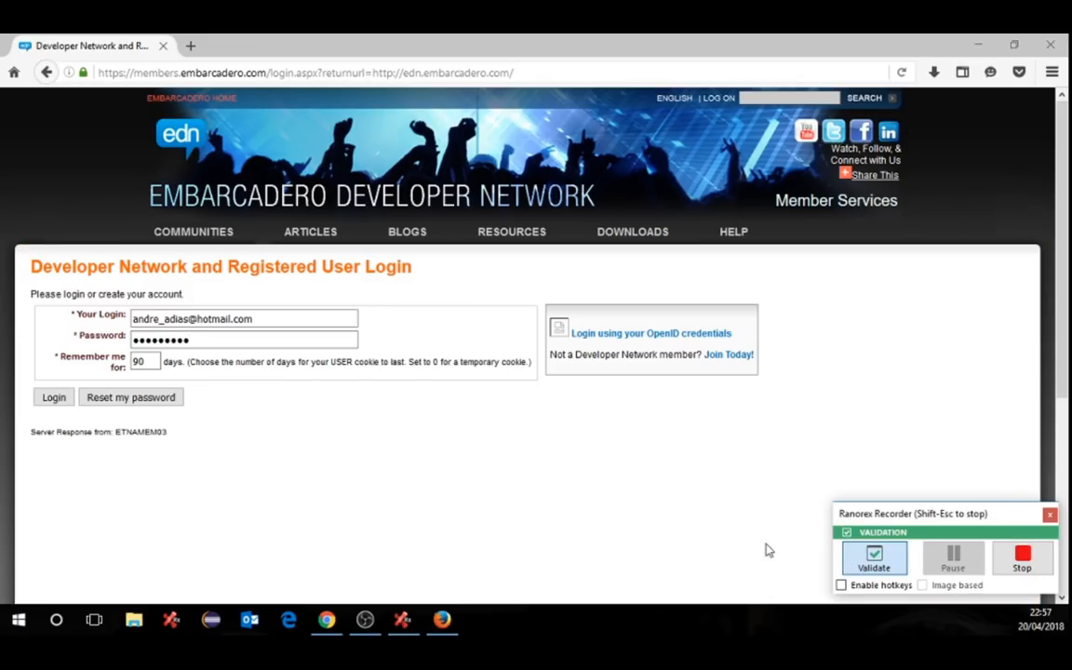
{"action": "left_click", "coordinate": [35, 343]}
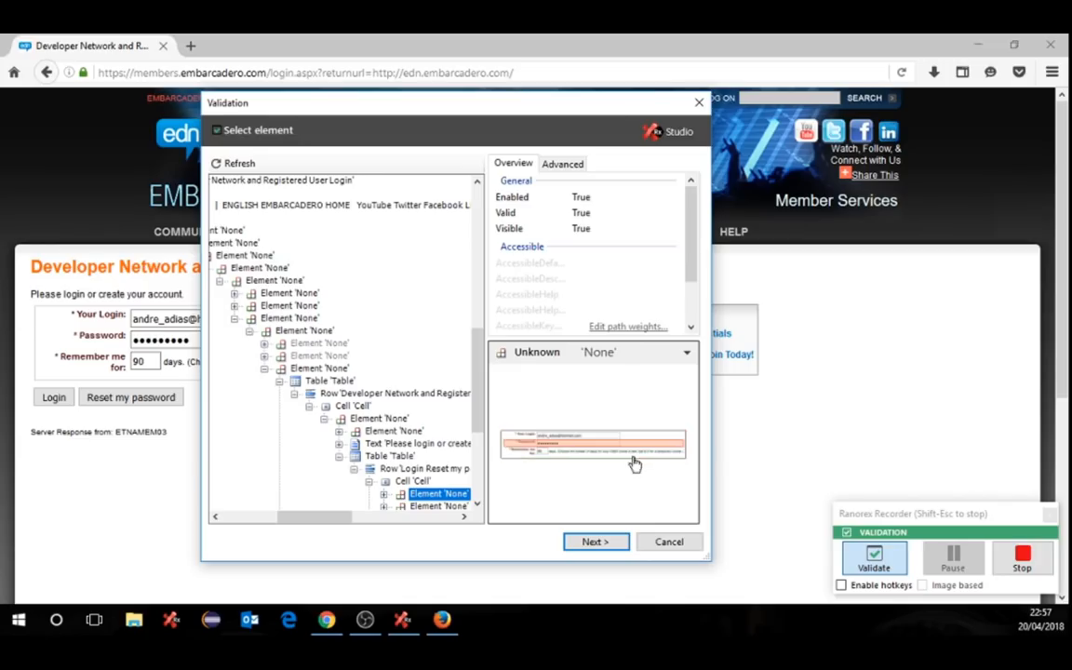
{"action": "left_click", "coordinate": [591, 543]}
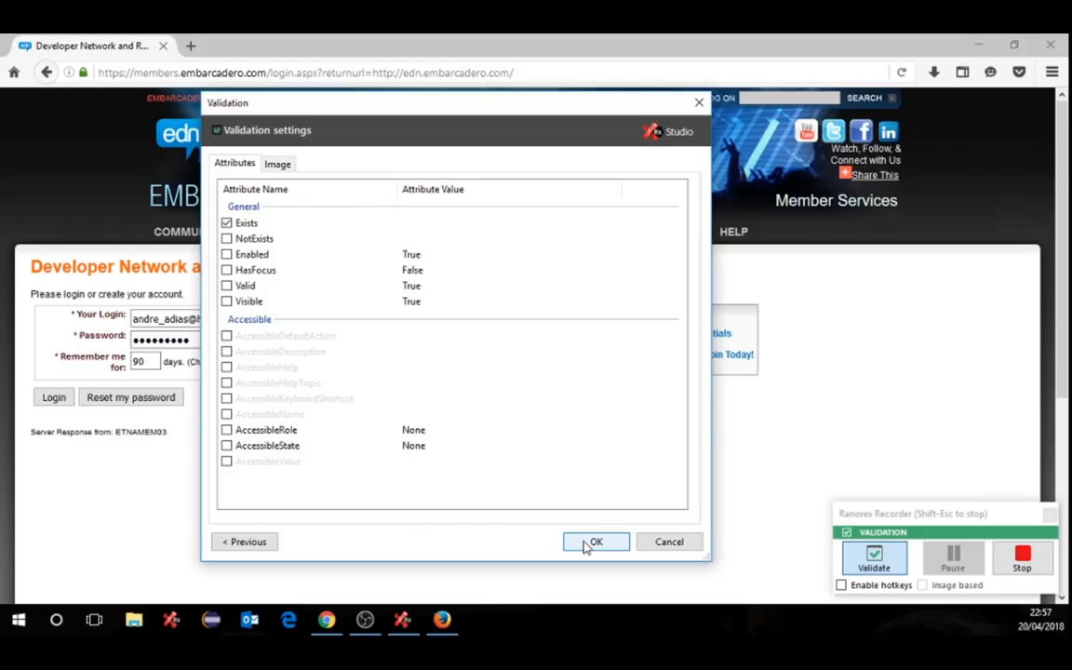
{"action": "left_click", "coordinate": [594, 542]}
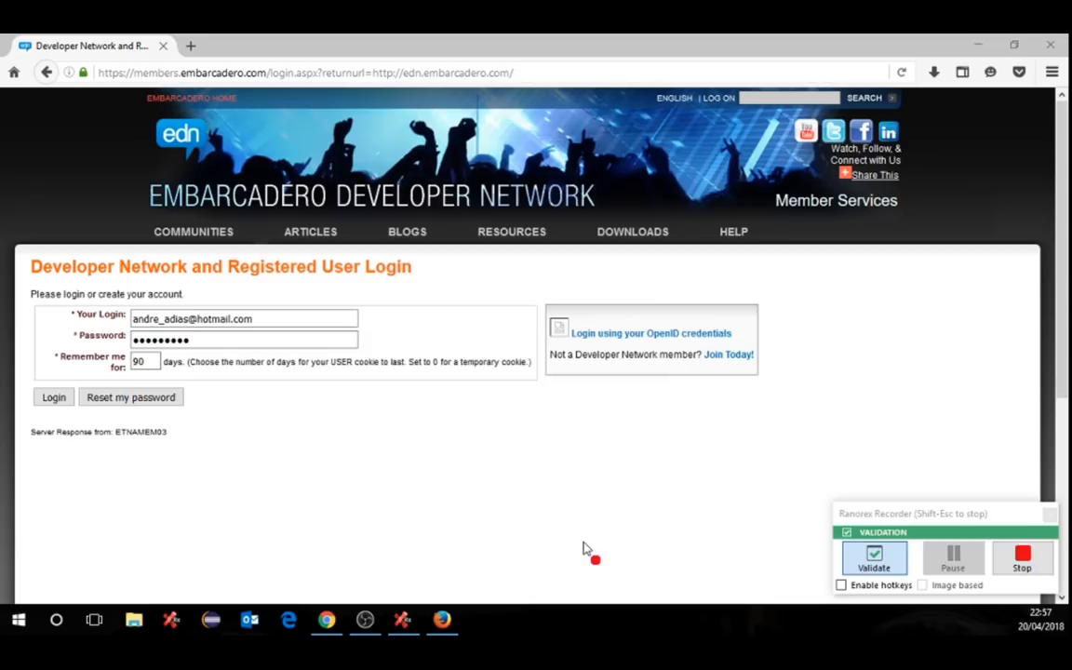
- Submit the login, visit Embarcadero All-Access, log off, and stop the recording
{"action": "left_click", "coordinate": [54, 400]}
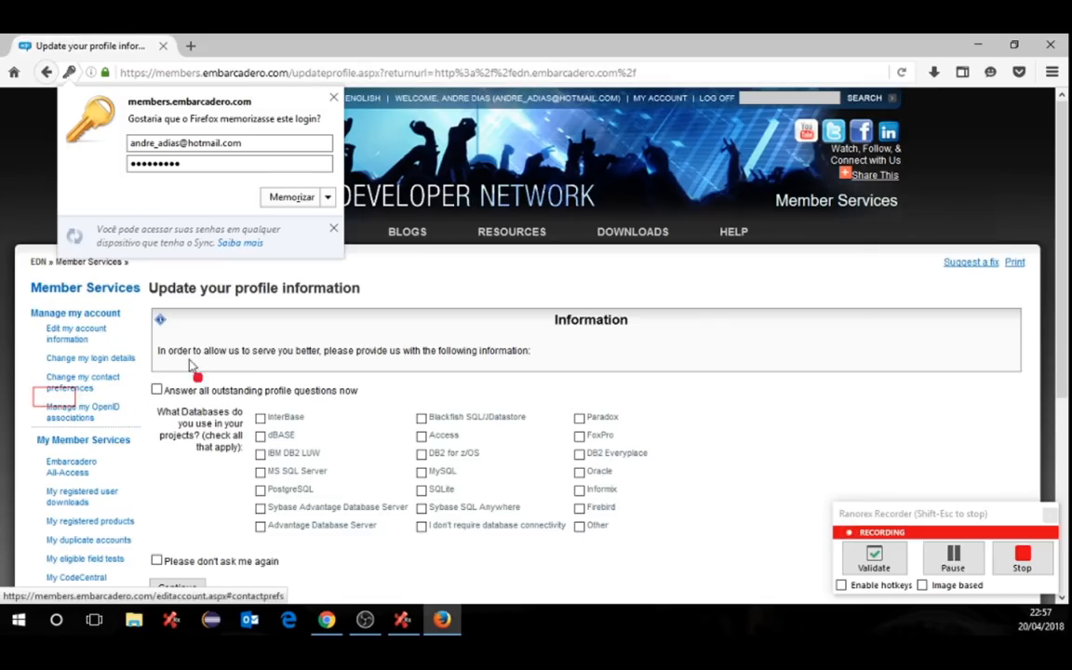
{"action": "scroll", "coordinate": [711, 364], "scroll_direction": "down", "scroll_amount": 3}
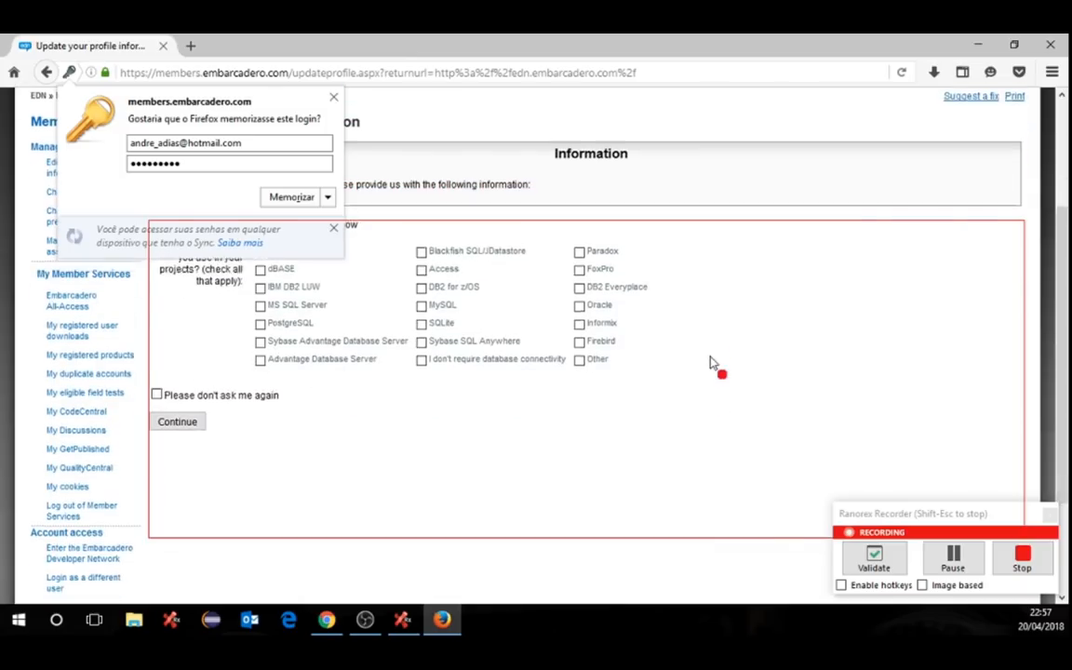
{"action": "left_click", "coordinate": [69, 294]}
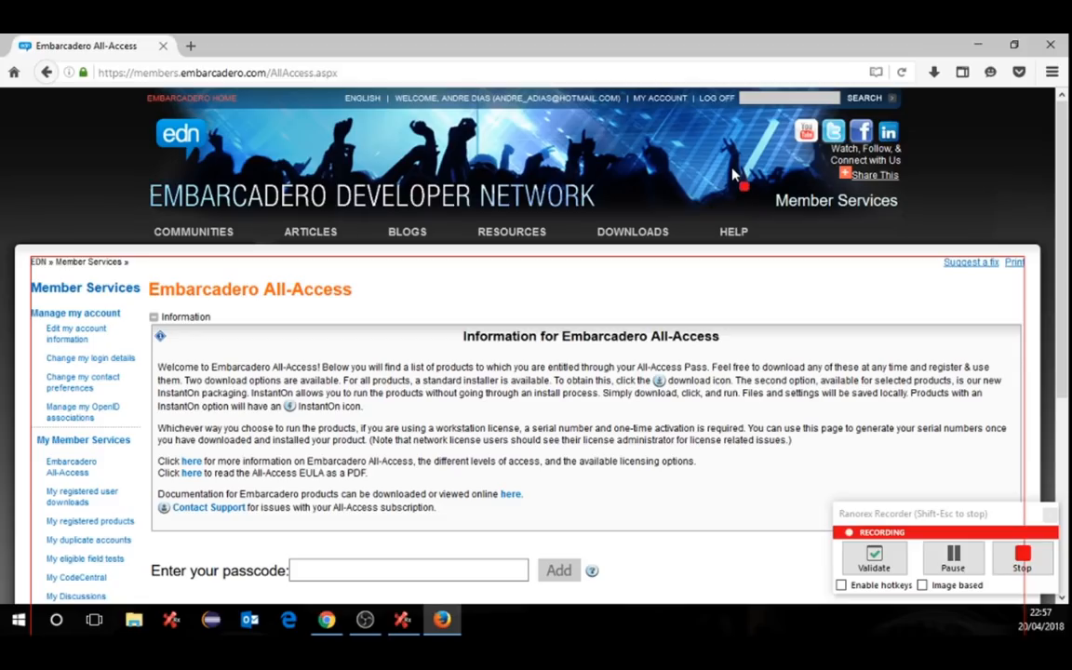
{"action": "left_click", "coordinate": [717, 101]}
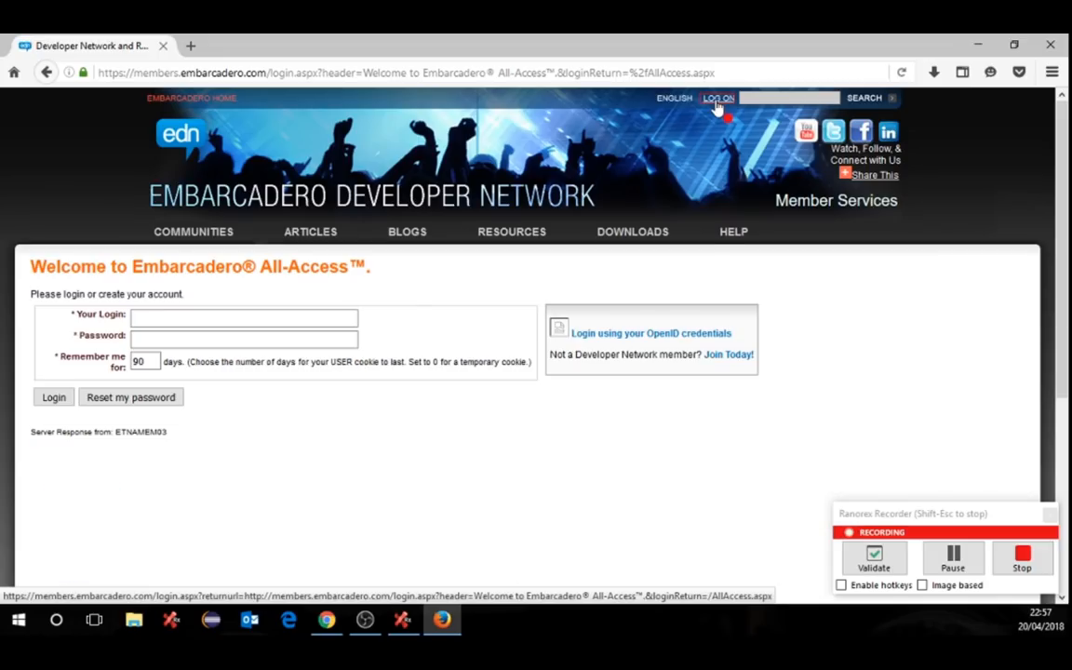
{"action": "left_click", "coordinate": [1023, 558]}
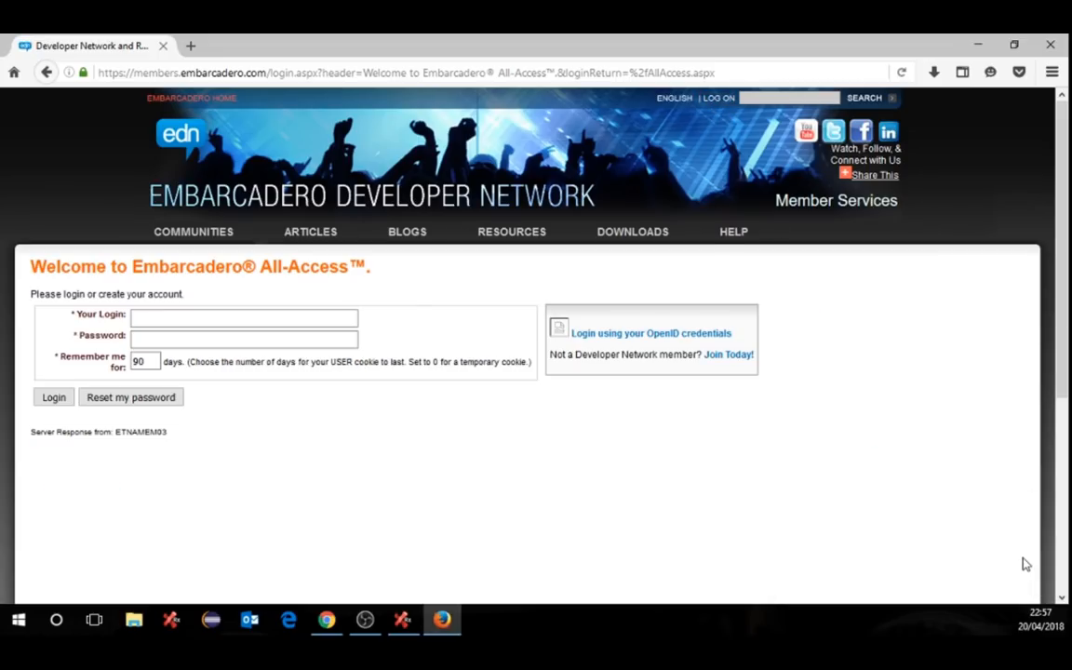
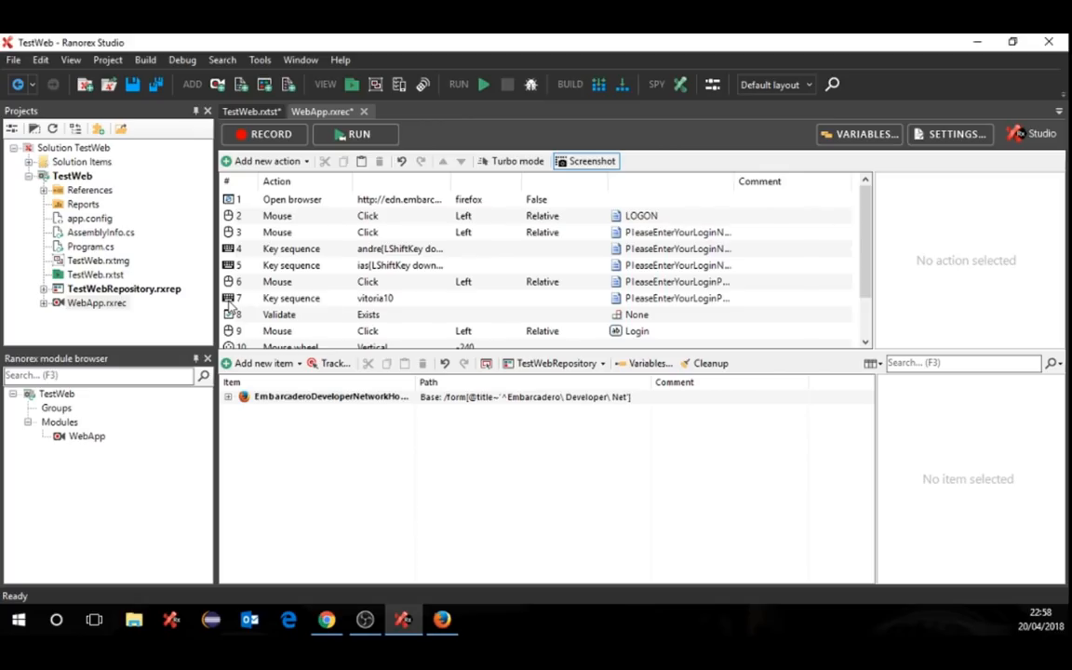
- Switch to the TestWeb.rxtst suite showing TestCase with its WebApp recording module
{"action": "left_click", "coordinate": [251, 112]}
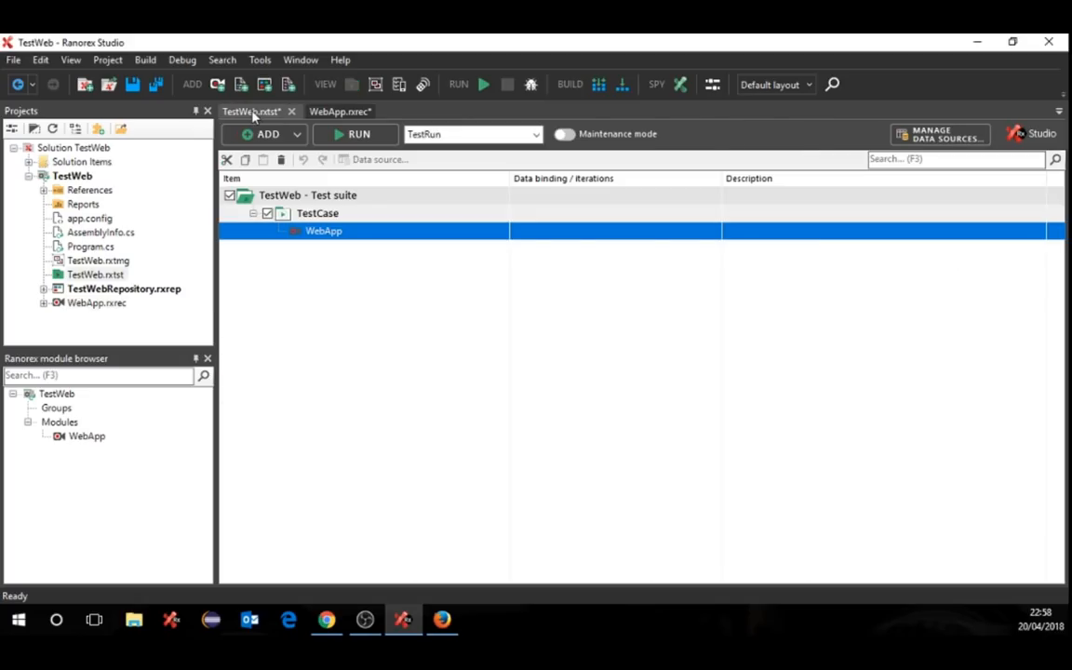
- Run the TestWeb suite so it builds and launches the browser on edn.embarcadero.com
{"action": "left_click", "coordinate": [359, 136]}
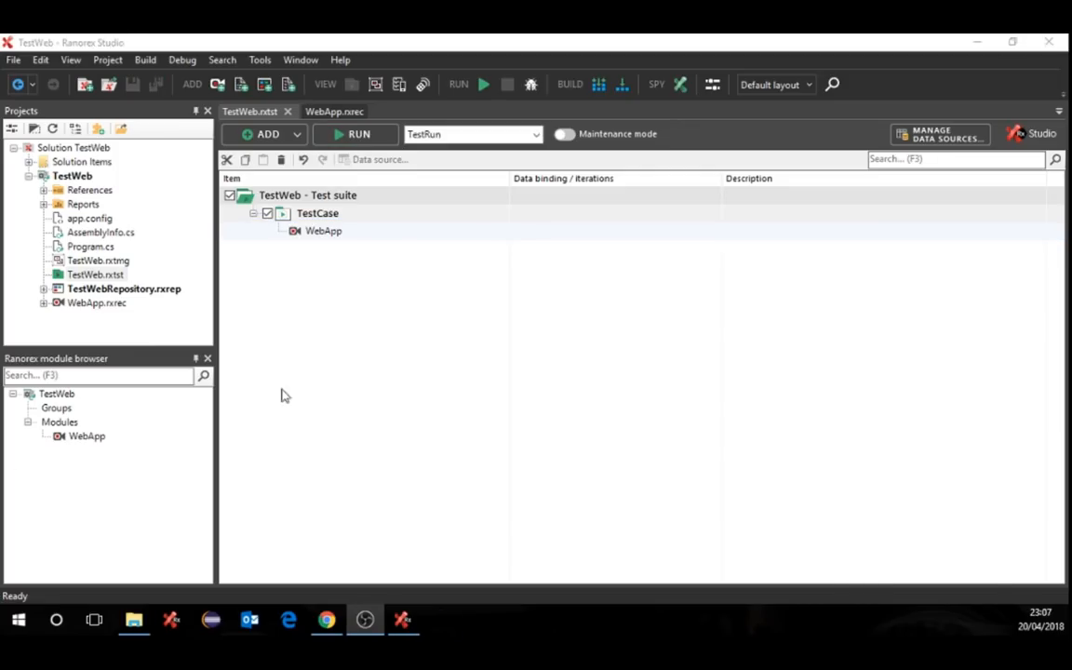
{"action": "left_click", "coordinate": [364, 136]}
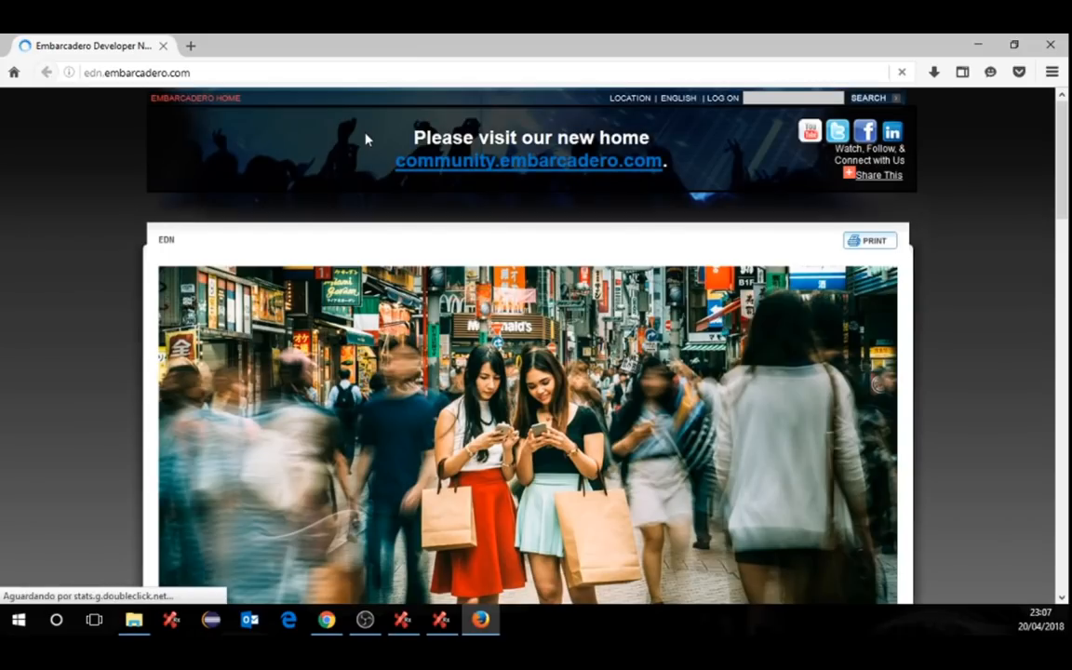
- Log on to the Embarcadero Developer Network with the account e-mail and saved password
{"action": "left_click", "coordinate": [723, 99]}
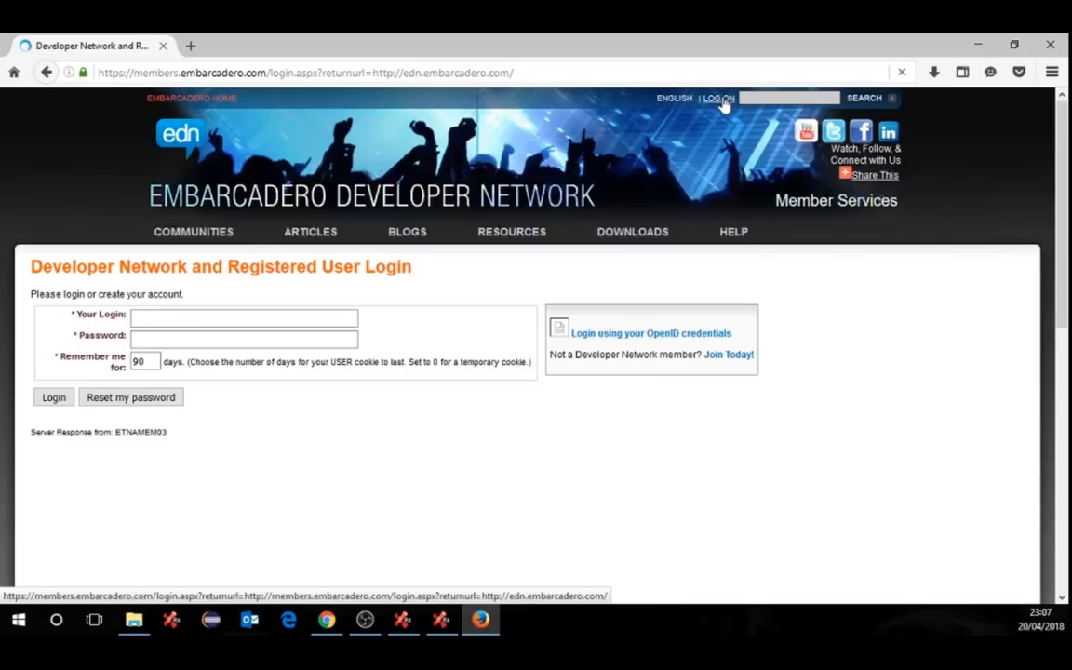
{"action": "left_click", "coordinate": [215, 318]}
{"action": "left_click", "coordinate": [192, 336]}
{"action": "left_click", "coordinate": [55, 402]}
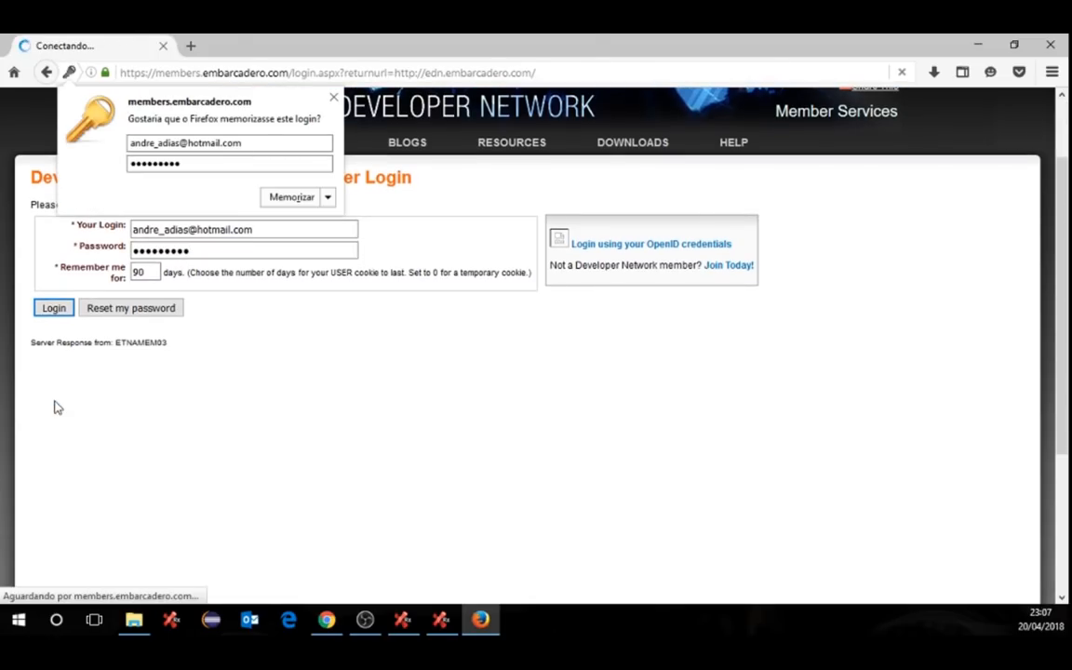
- Visit Embarcadero All-Access, log off, and minimize Firefox to reveal the 1x Success report
{"action": "left_click", "coordinate": [68, 470]}
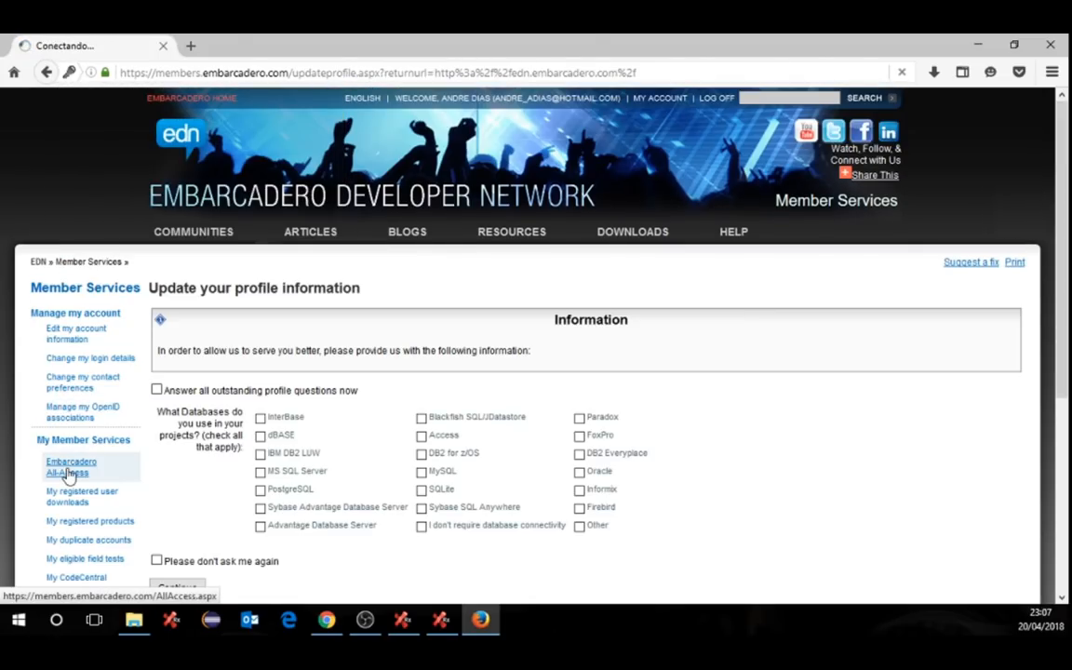
{"action": "left_click", "coordinate": [716, 99]}
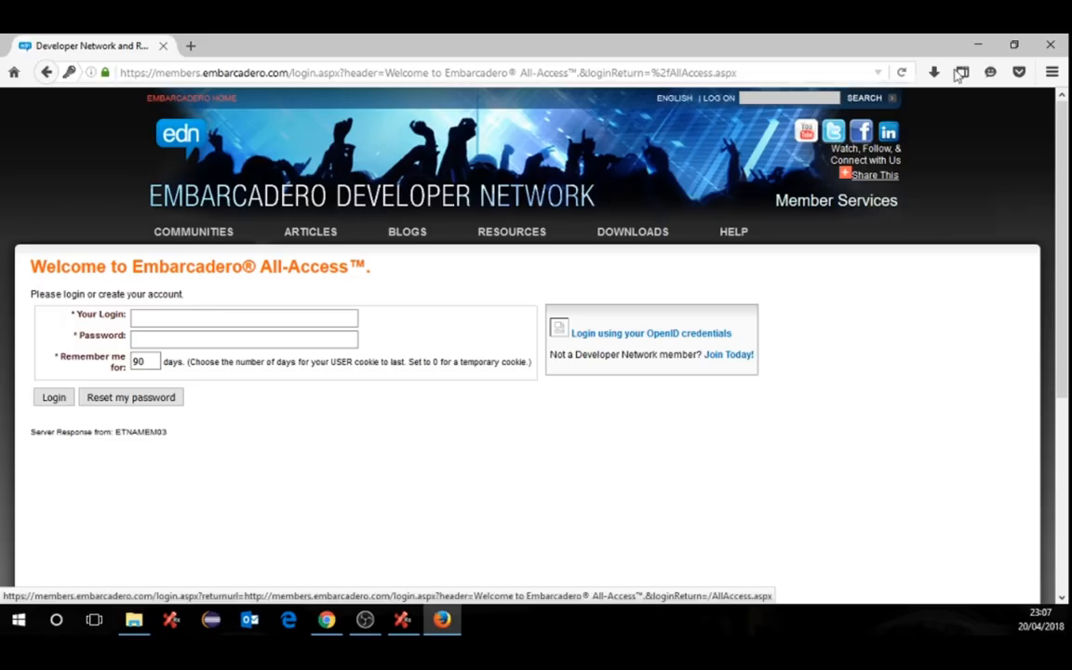
{"action": "left_click", "coordinate": [978, 44]}
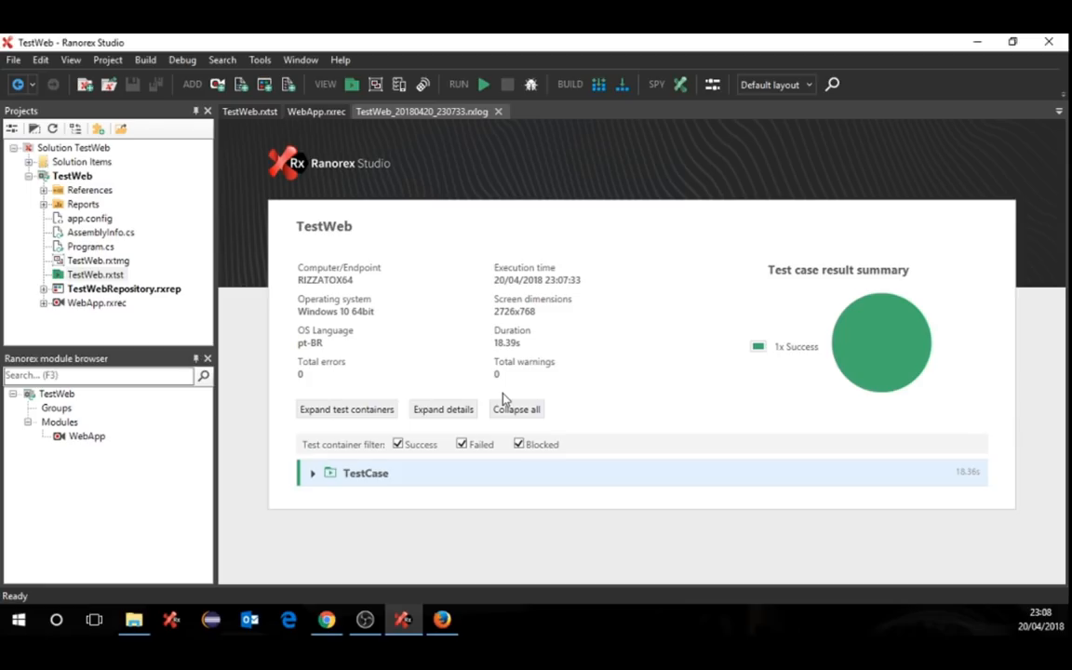
- Expand TestCase and WebApp to review every logged step, then close the .rxlog report
{"action": "left_click", "coordinate": [314, 474]}
{"action": "left_click", "coordinate": [313, 499]}
{"action": "scroll", "coordinate": [466, 454], "scroll_direction": "down", "scroll_amount": 3}
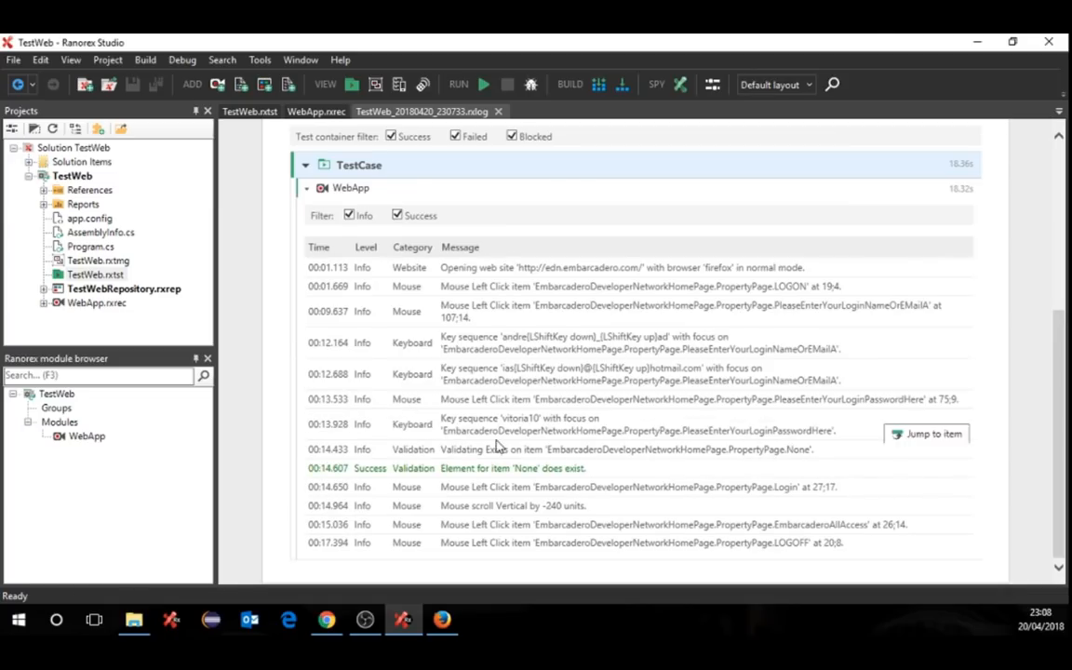
{"action": "scroll", "coordinate": [475, 448], "scroll_direction": "up", "scroll_amount": 3}
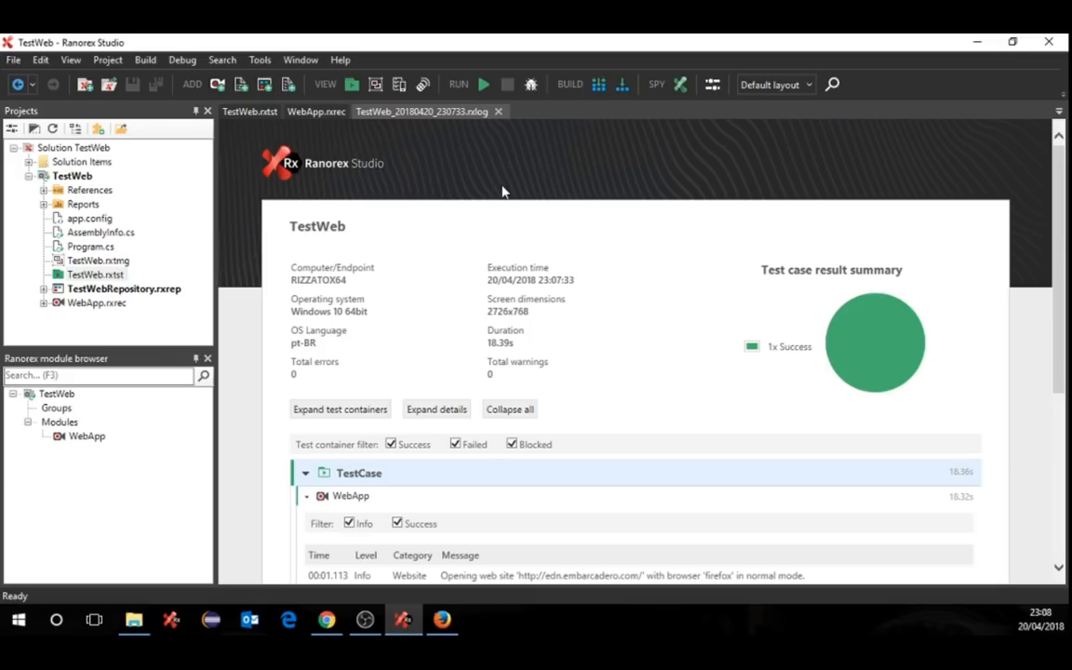
{"action": "left_click", "coordinate": [498, 111]}
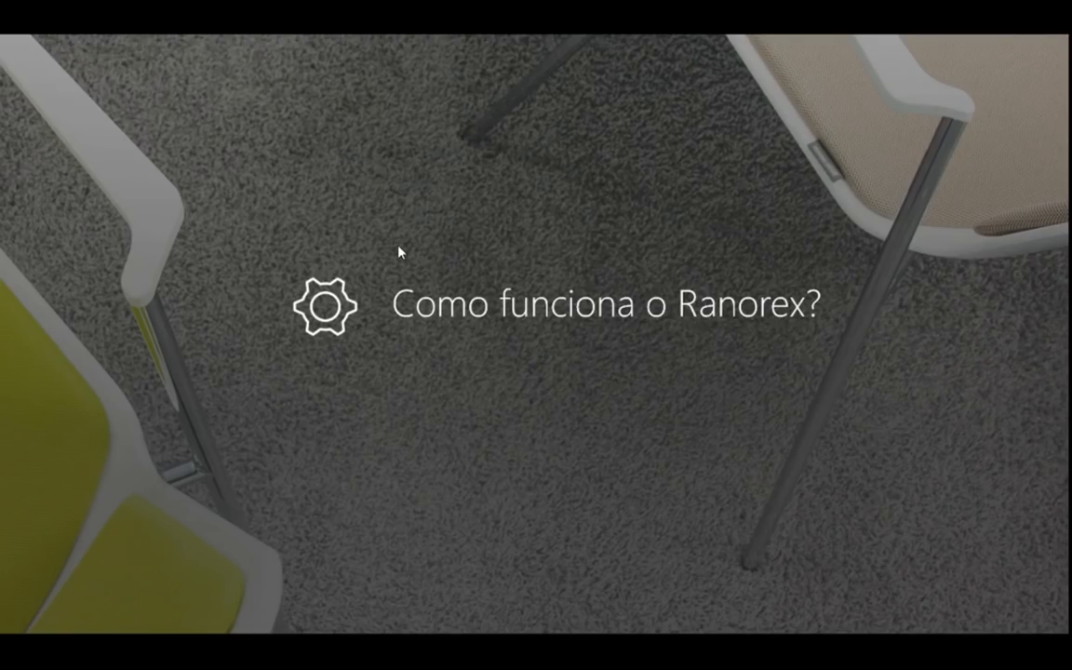
- Advance the slideshow to the 'Modularização de casos de teste' slide
{"action": "left_click", "coordinate": [398, 246]}
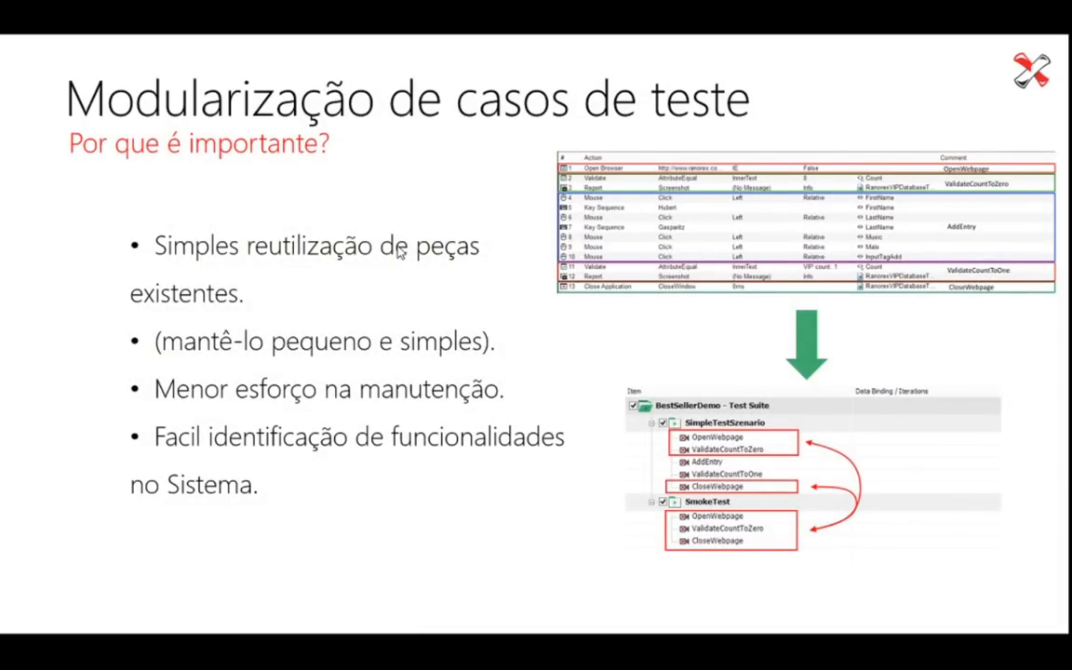